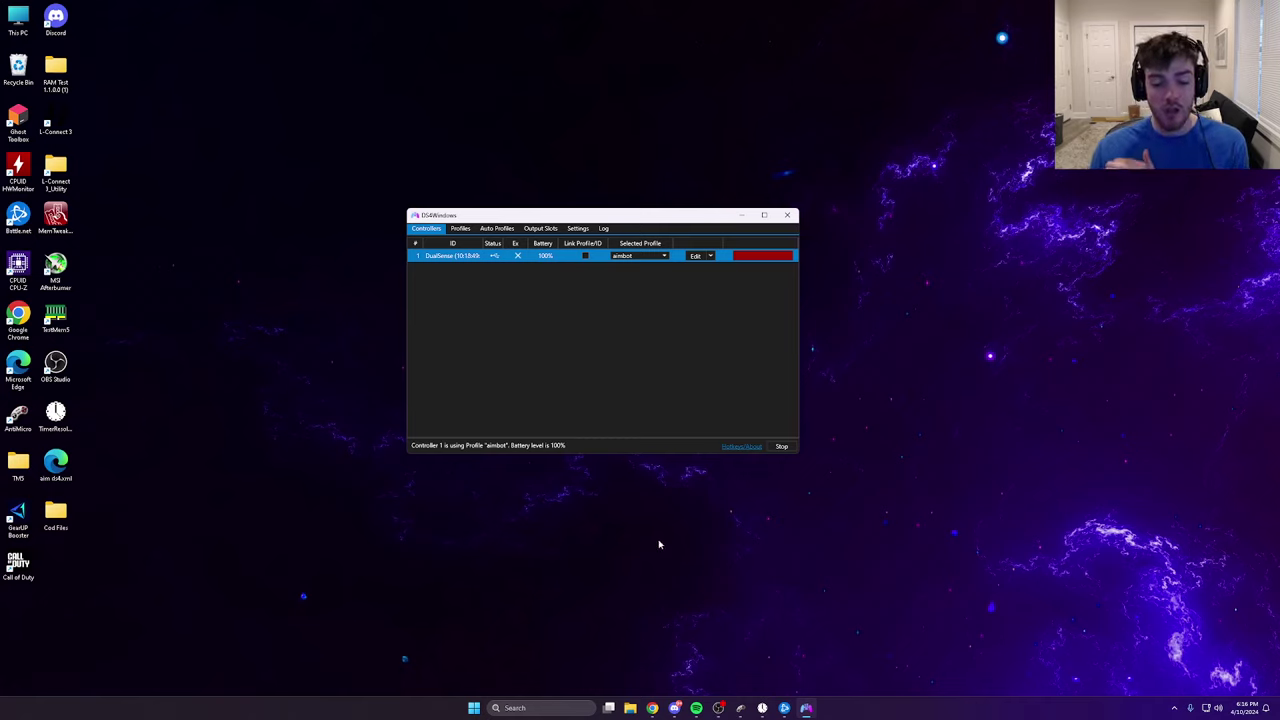
# Step: Check the DS4Windows log and look over the DS4Windows download page in Google Chrome
pyautogui.click(603, 228)
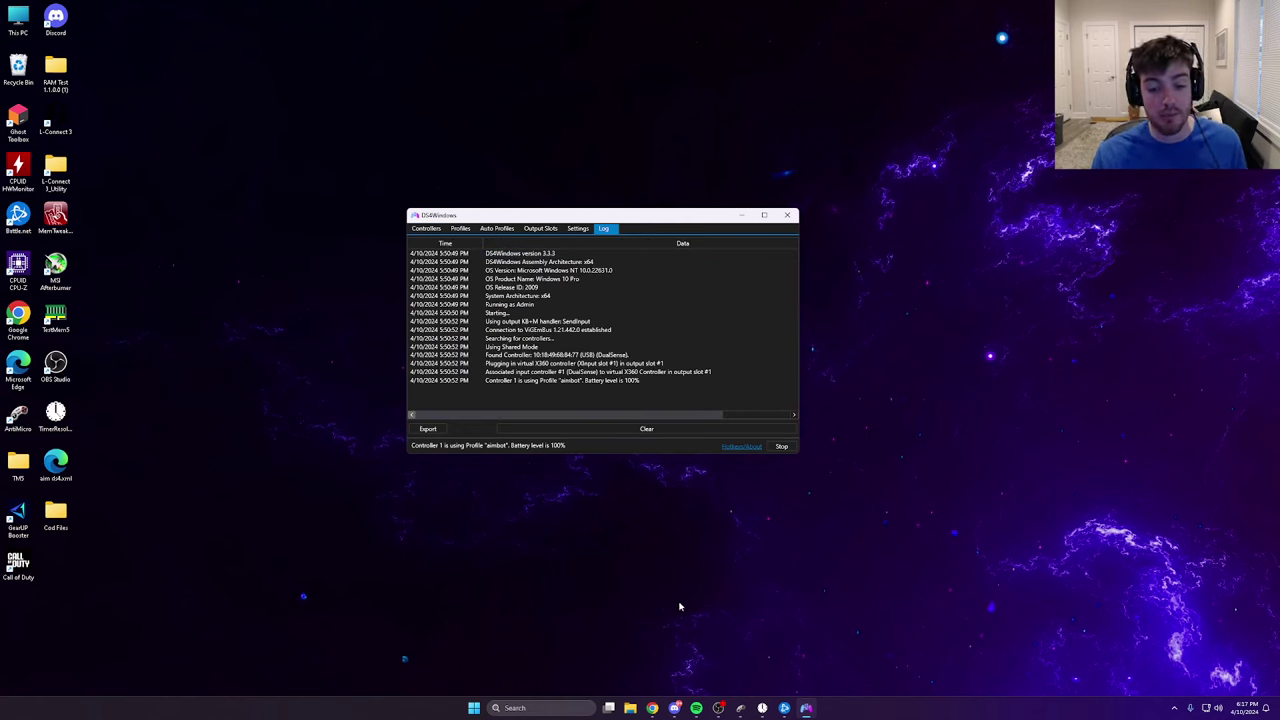
pyautogui.click(652, 707)
pyautogui.scroll(5, 466, 437)
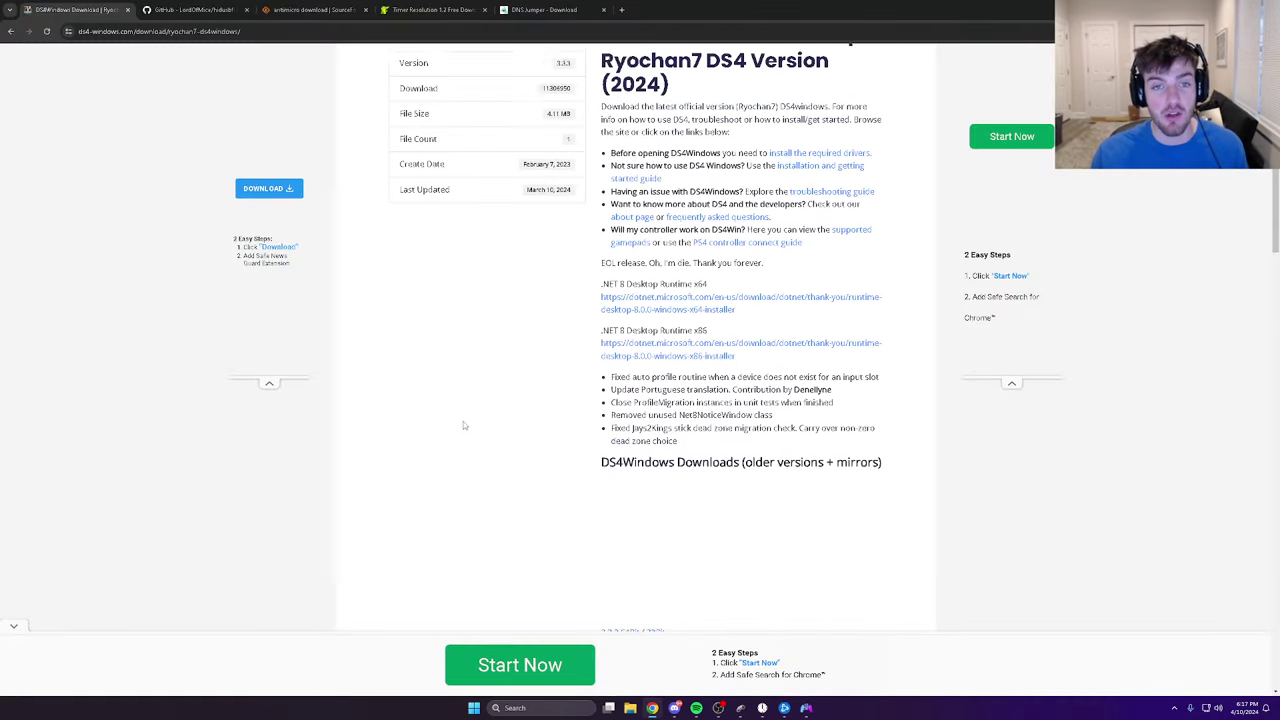
pyautogui.scroll(3, 463, 425)
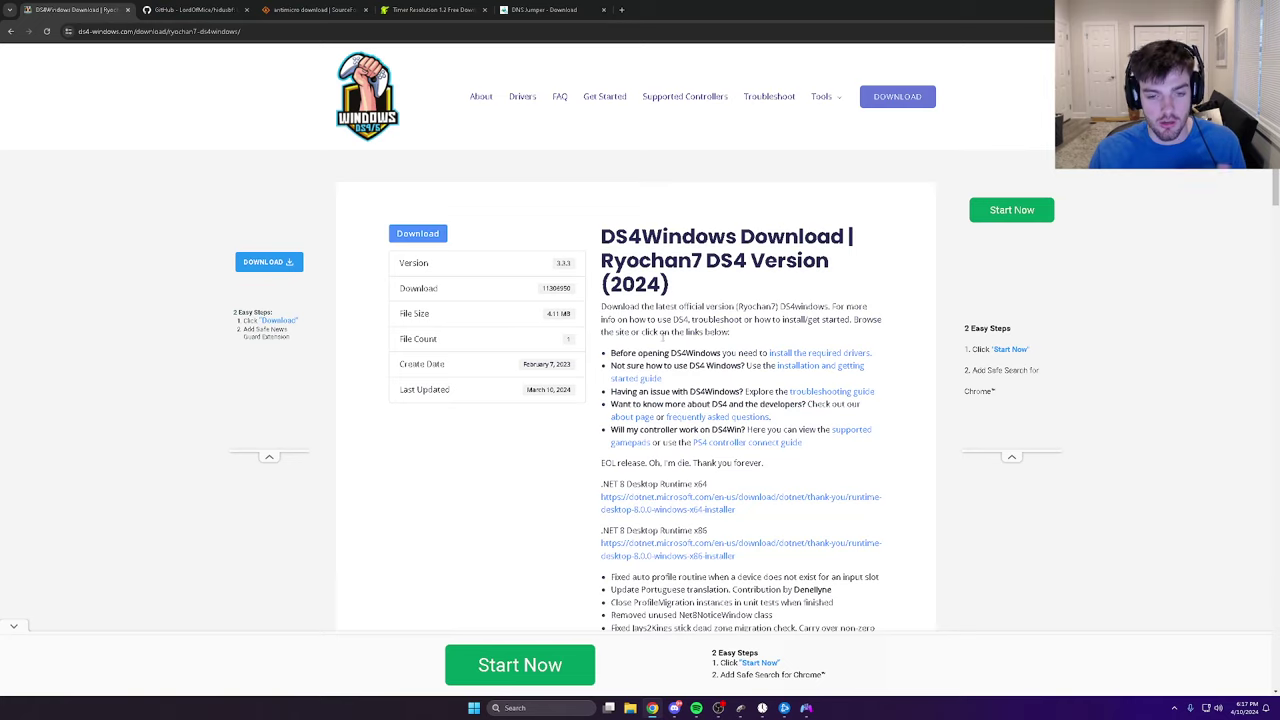
pyautogui.scroll(-6, 645, 380)
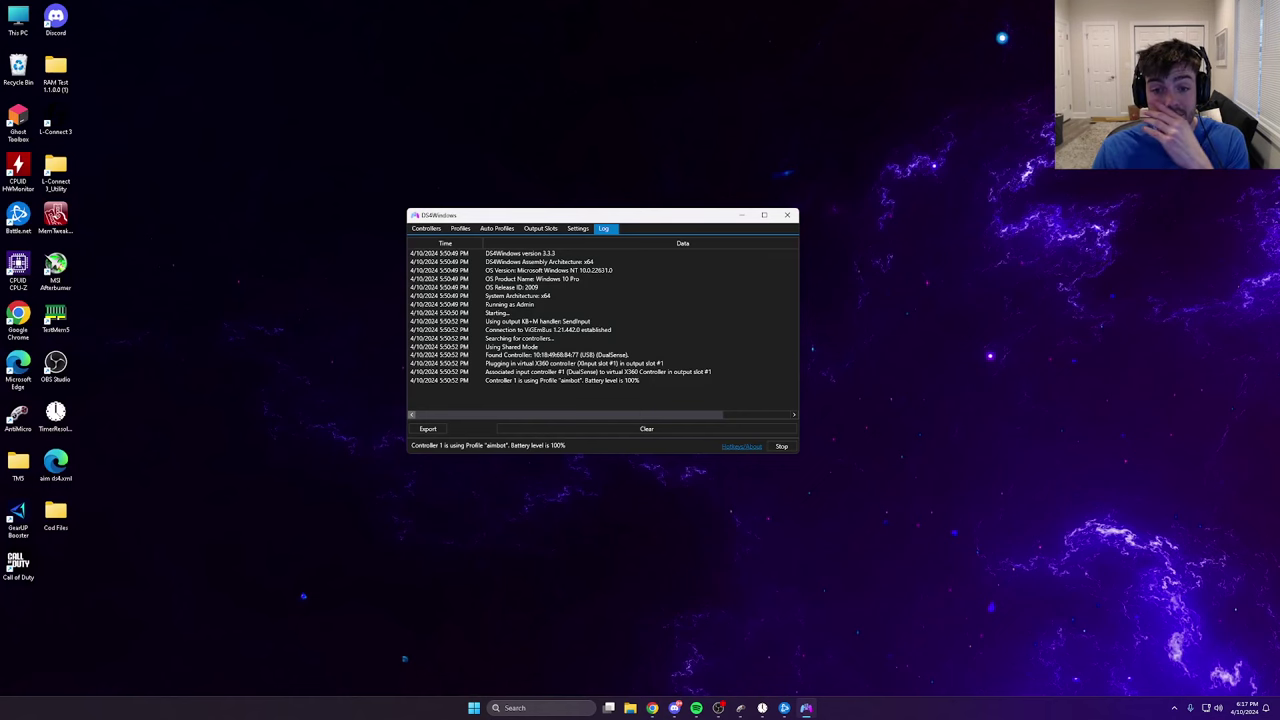
# Step: Open the aimbot profile's aim assist special action for editing and inspect its recorded macro sequence
pyautogui.click(427, 229)
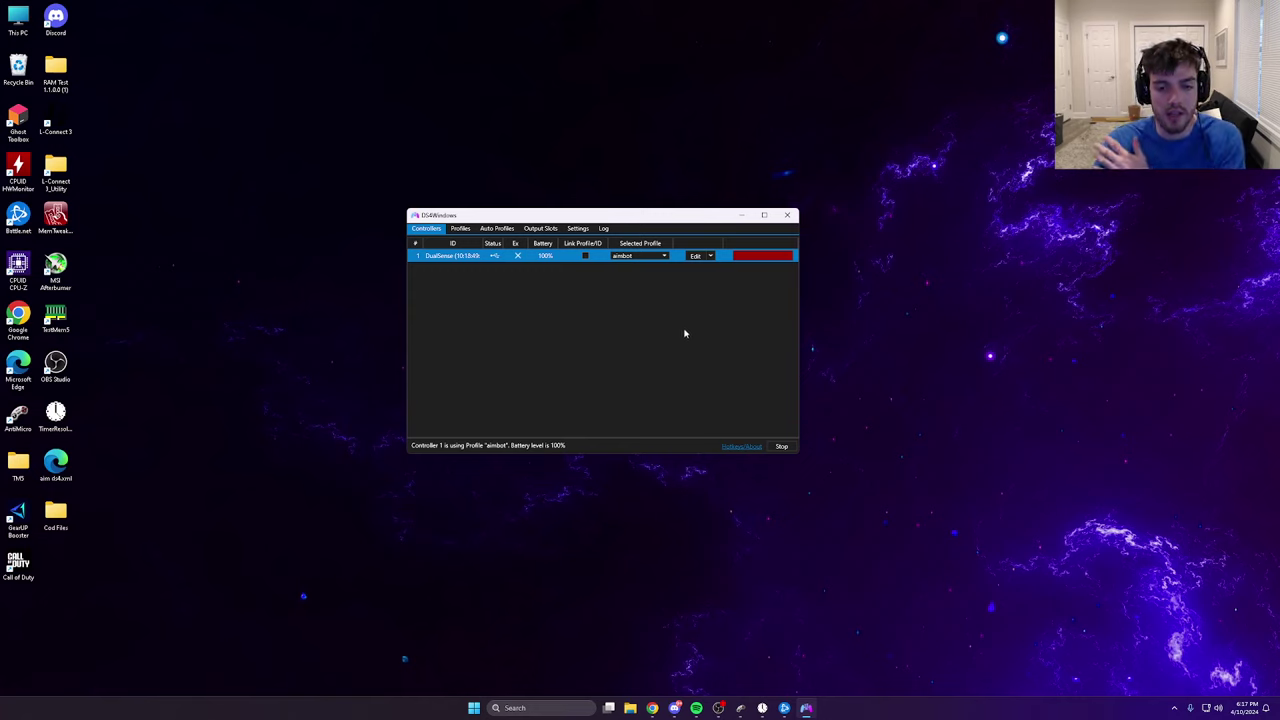
pyautogui.click(695, 257)
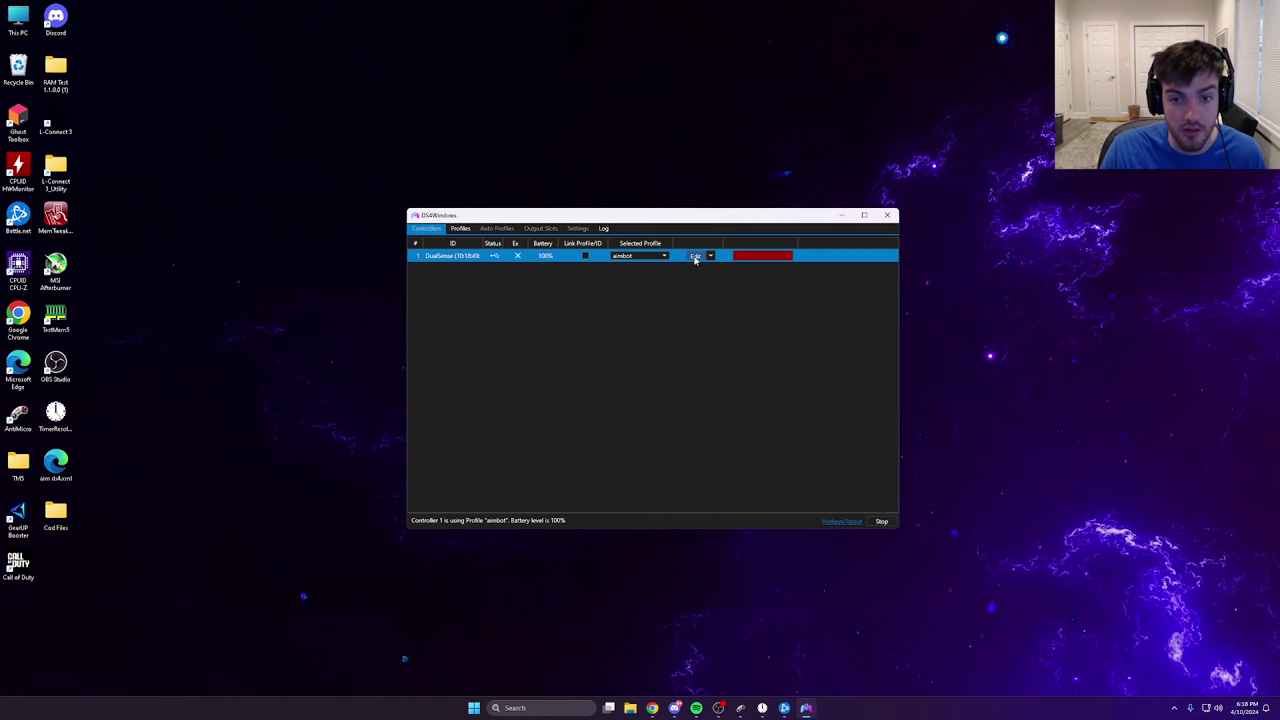
pyautogui.click(469, 265)
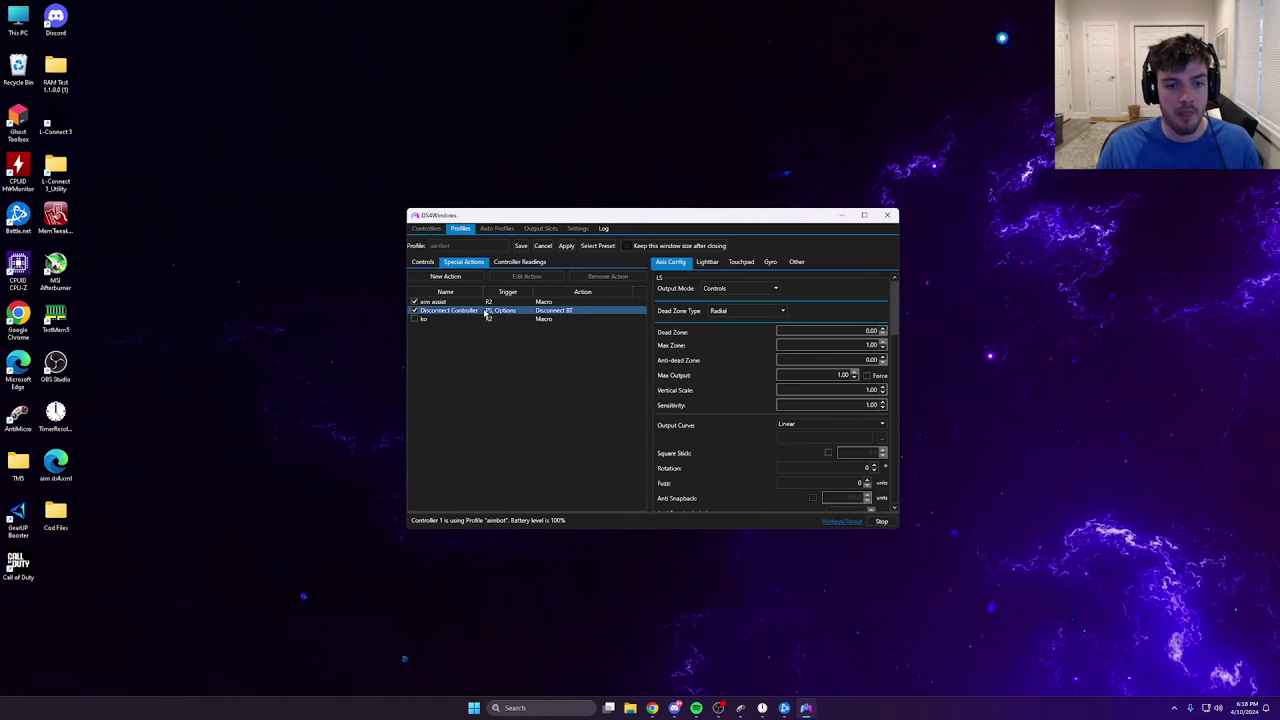
pyautogui.click(475, 302)
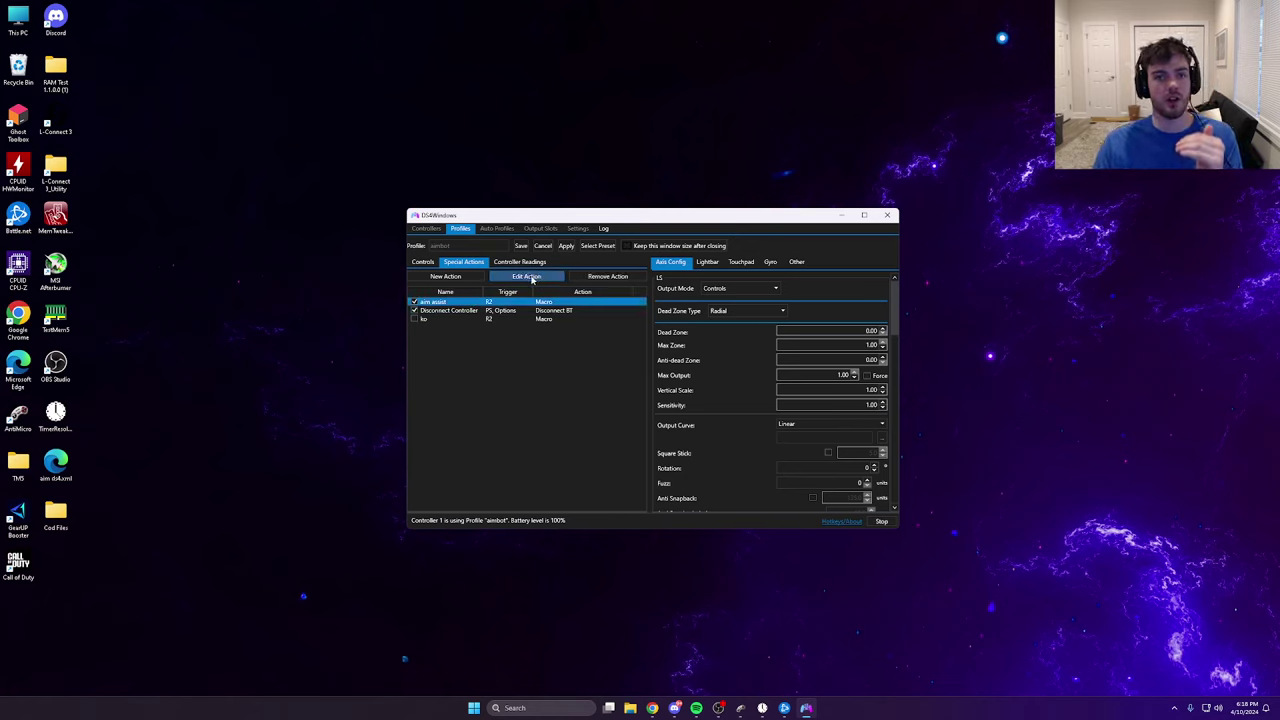
pyautogui.click(531, 279)
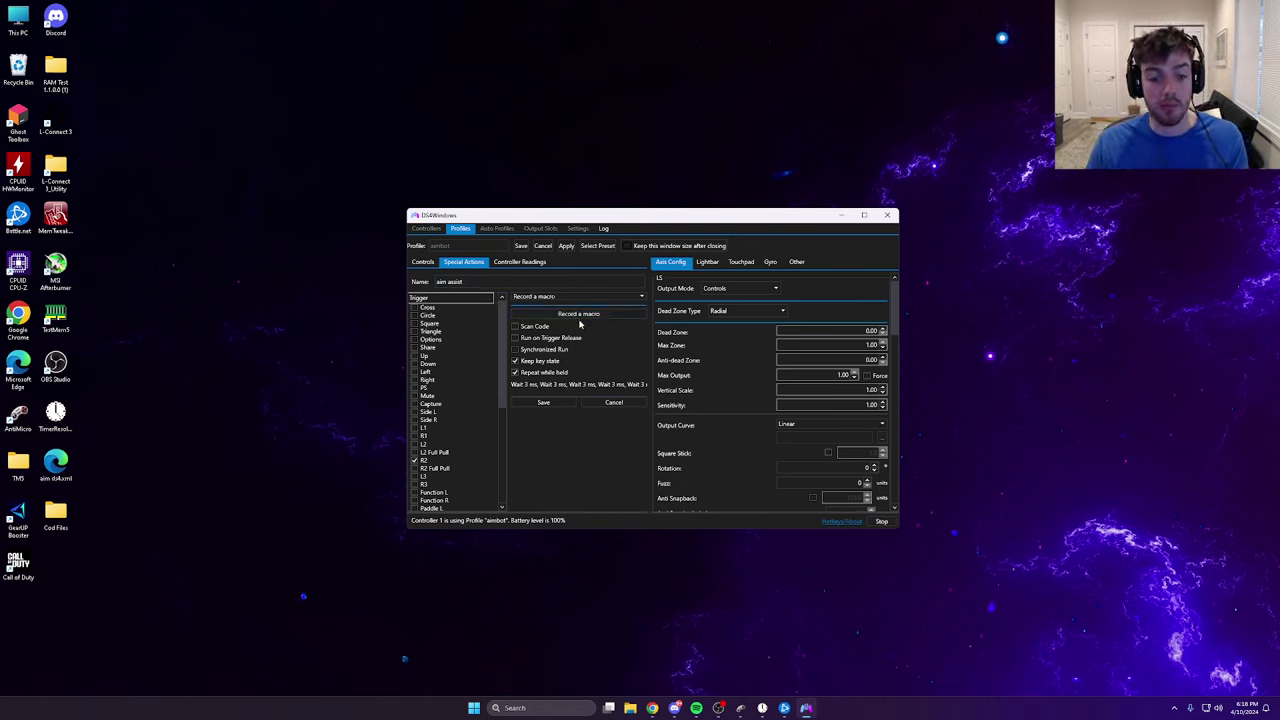
pyautogui.click(546, 402)
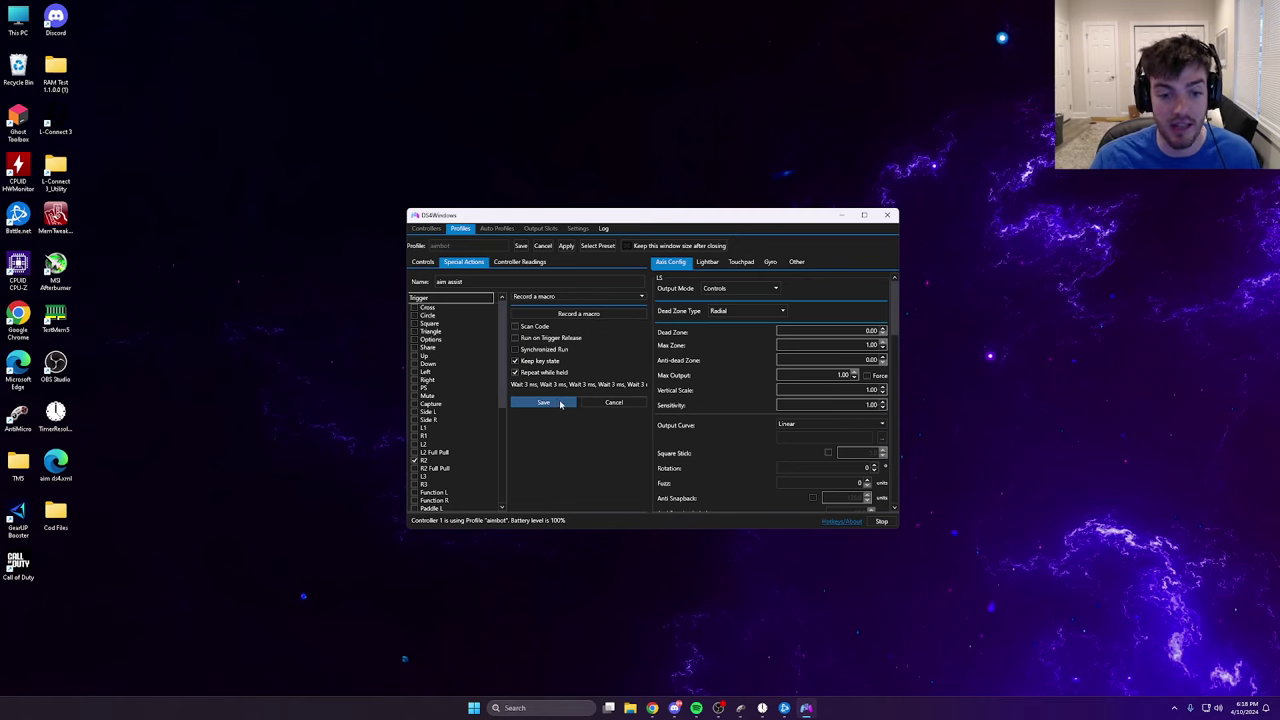
pyautogui.click(591, 314)
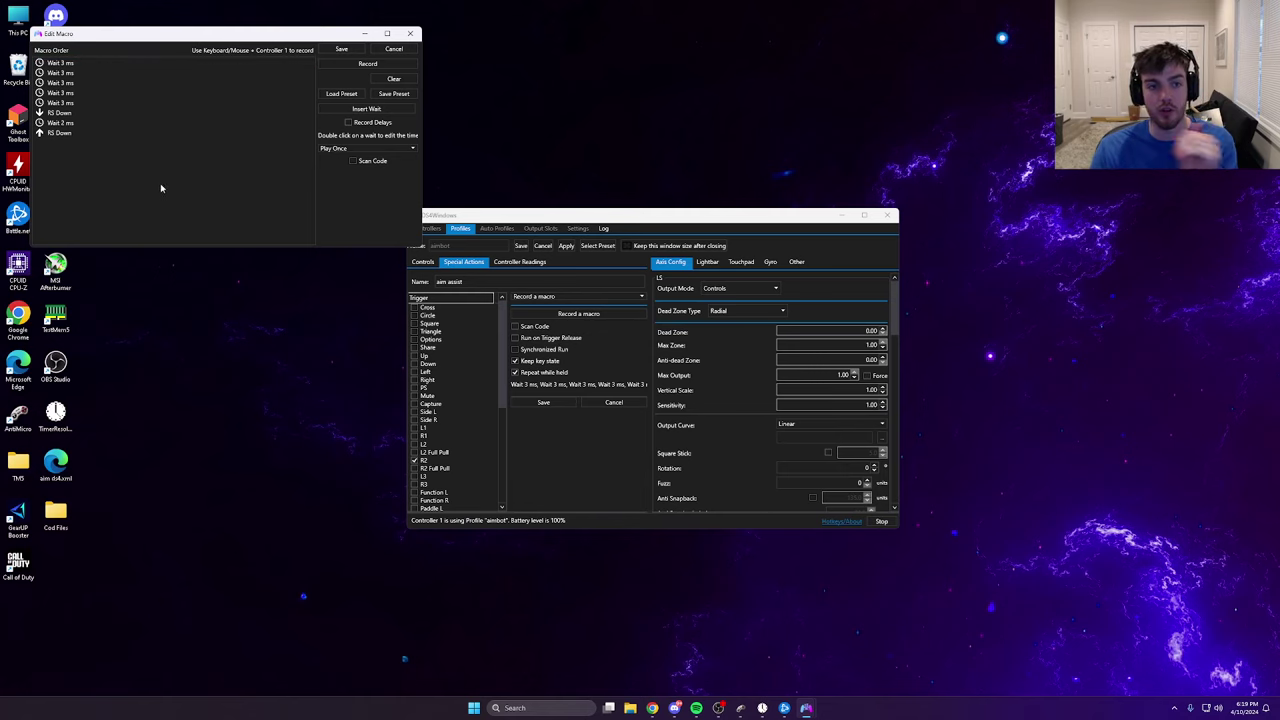
pyautogui.click(410, 33)
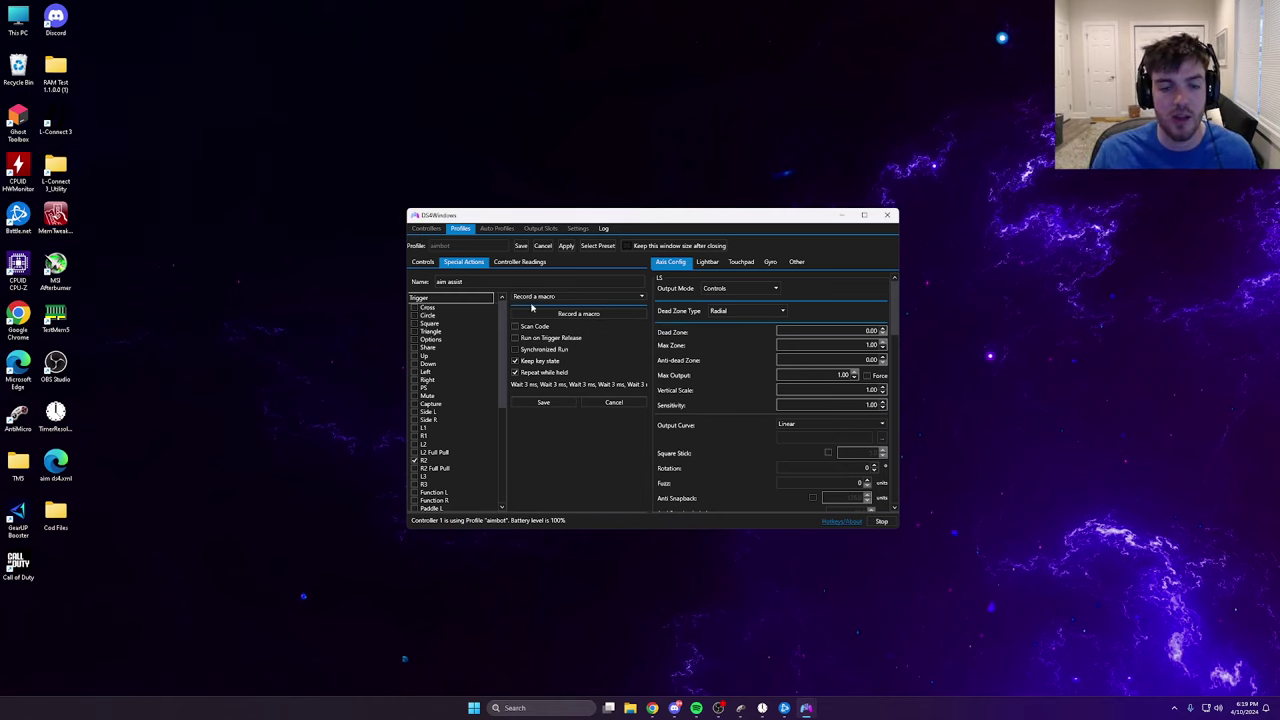
# Step: Check the aimbot profile's controller readings and view the LordOfMice/hidusbf GitHub repository in Google Chrome
pyautogui.click(519, 262)
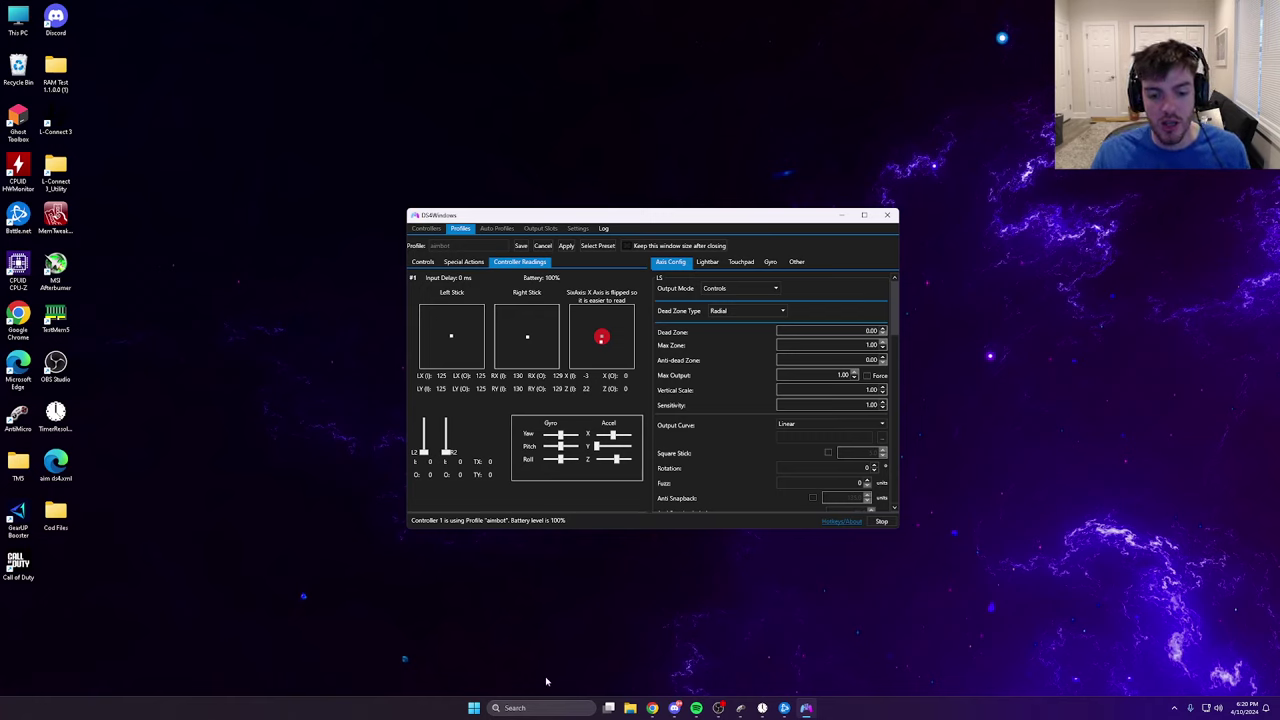
pyautogui.click(652, 708)
pyautogui.click(213, 8)
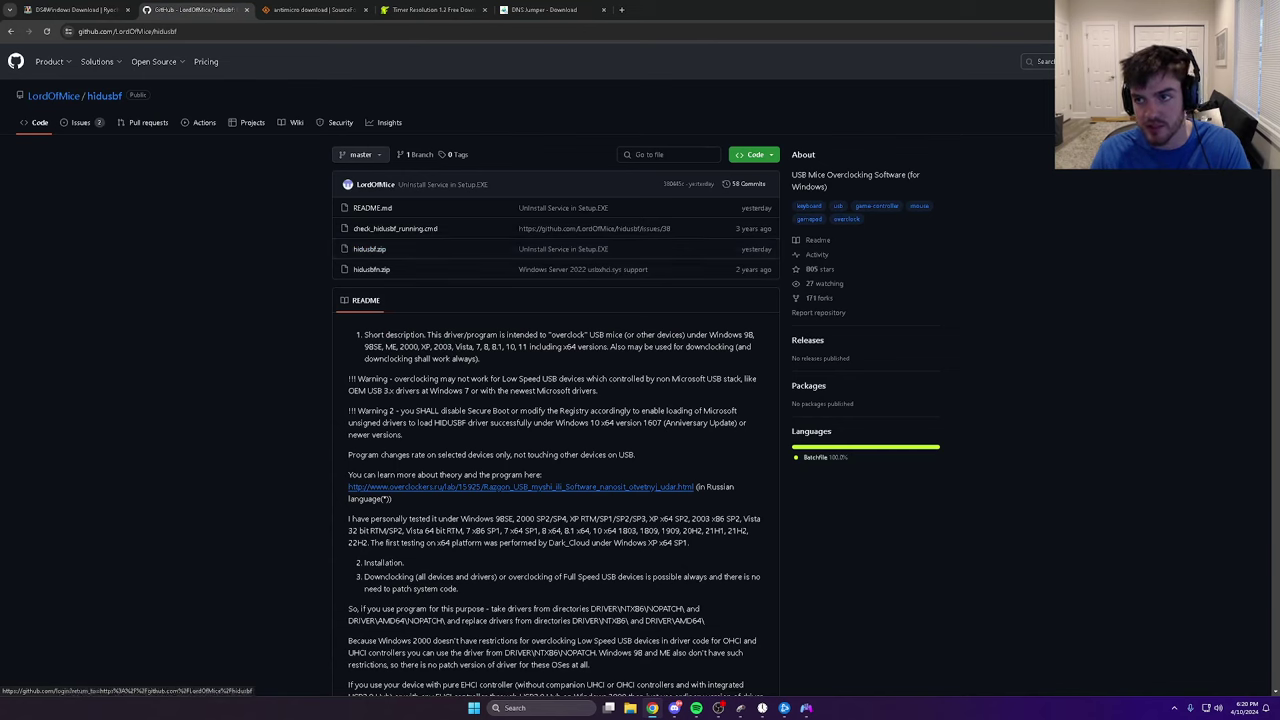
pyautogui.click(652, 708)
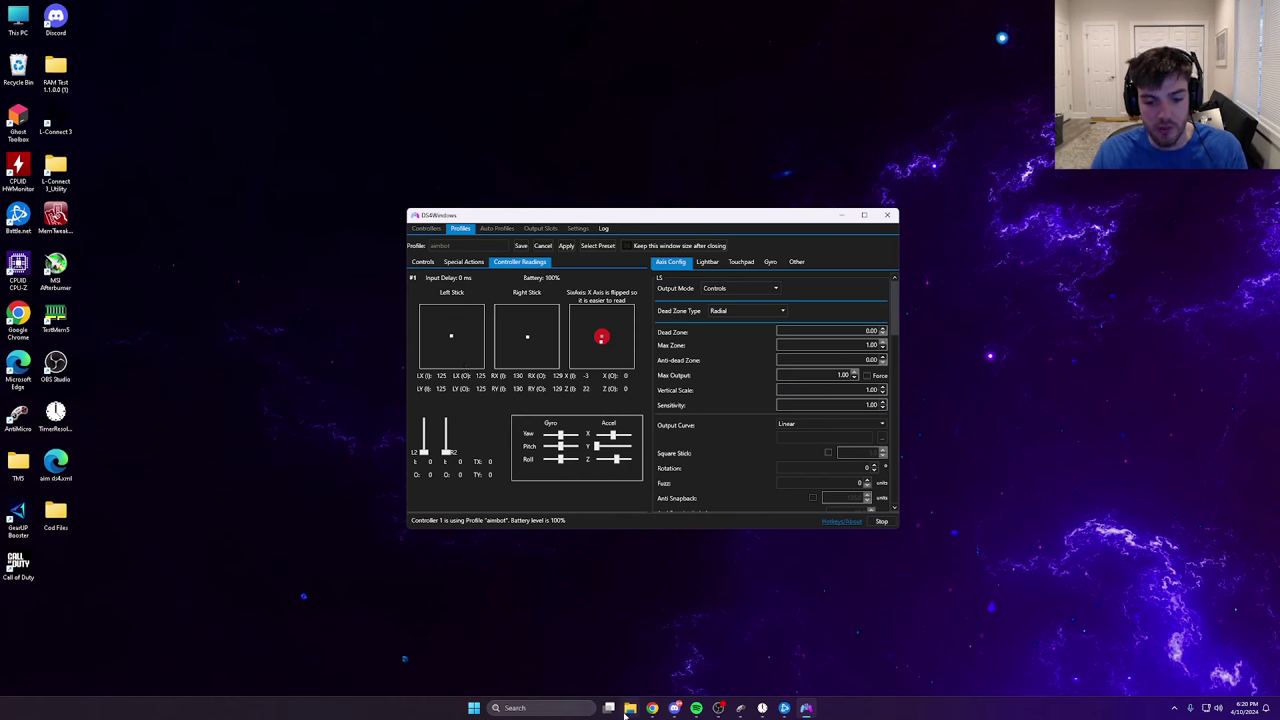
# Step: Find the hidusbf folder on the PC and run Setup.exe from its DRIVER subfolder
pyautogui.click(627, 712)
pyautogui.click(520, 708)
pyautogui.write('h')
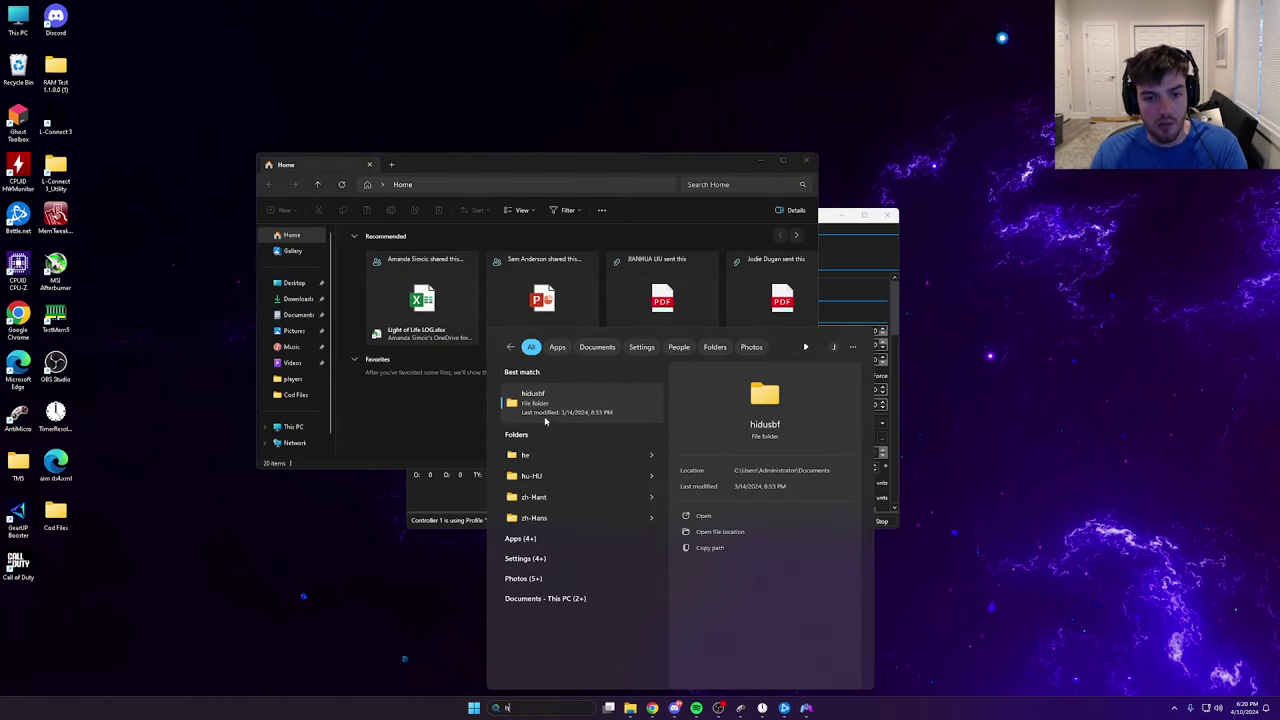
pyautogui.click(545, 412)
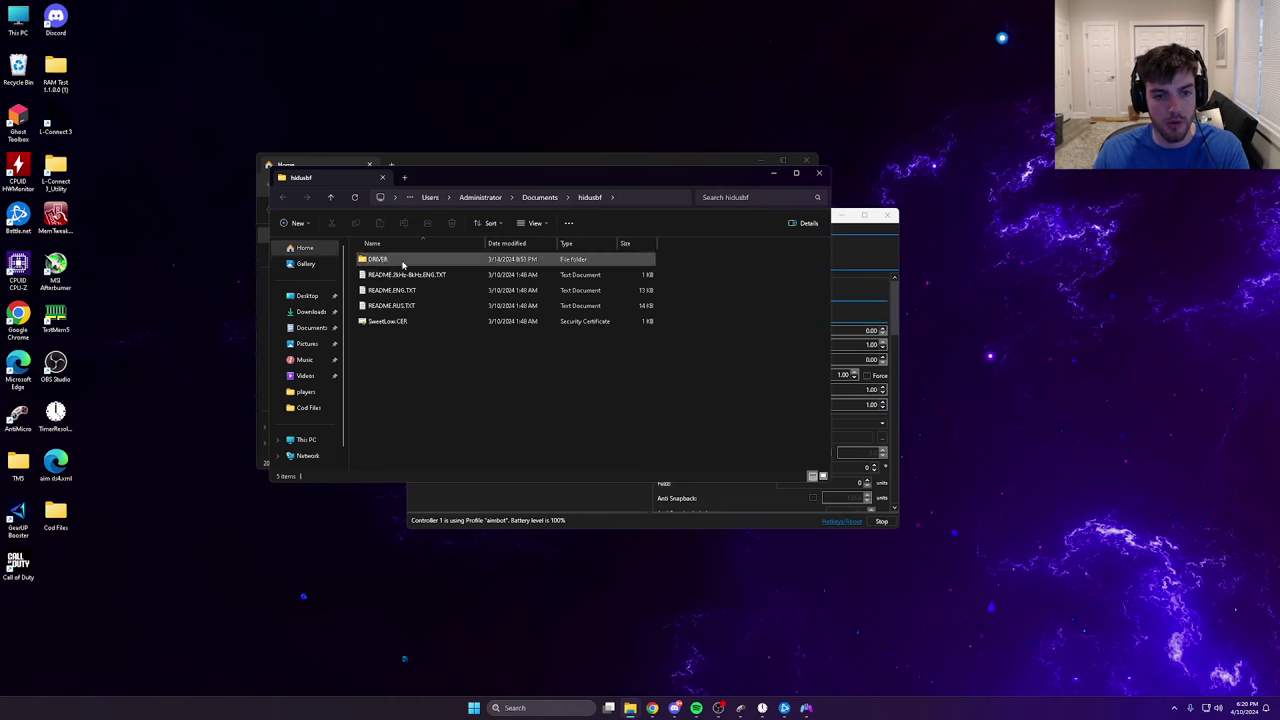
pyautogui.doubleClick(405, 260)
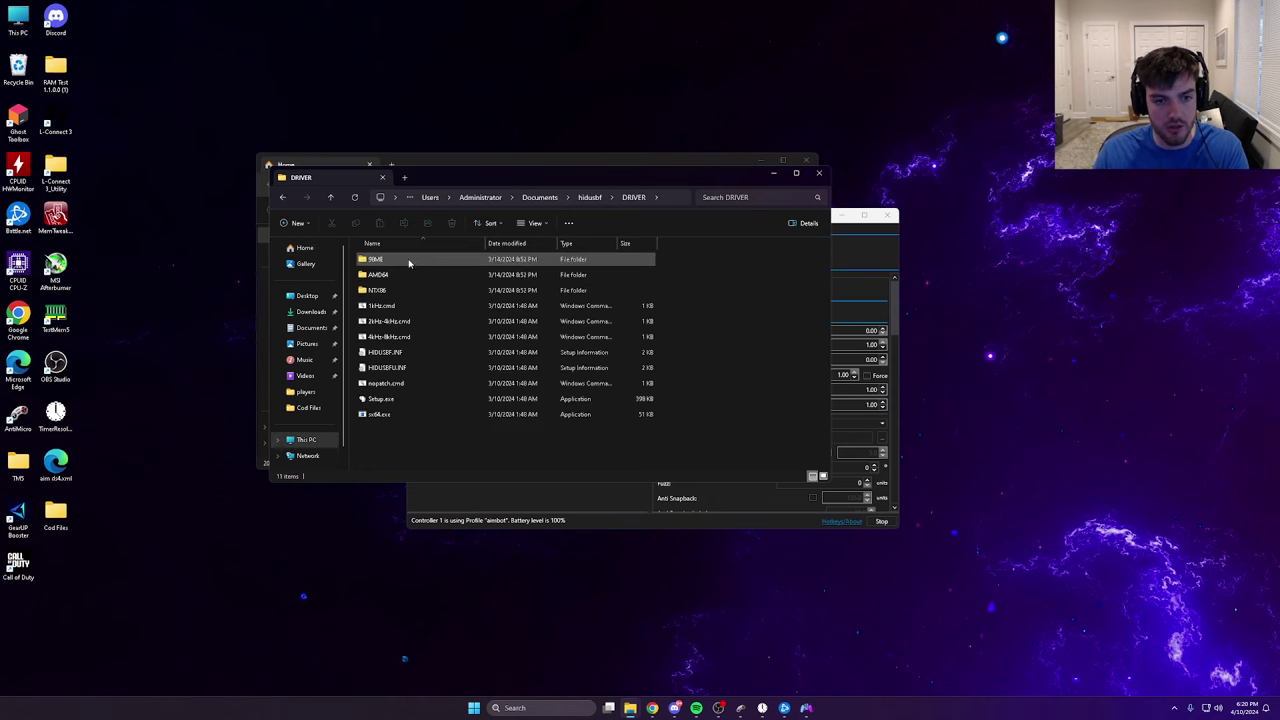
pyautogui.doubleClick(407, 404)
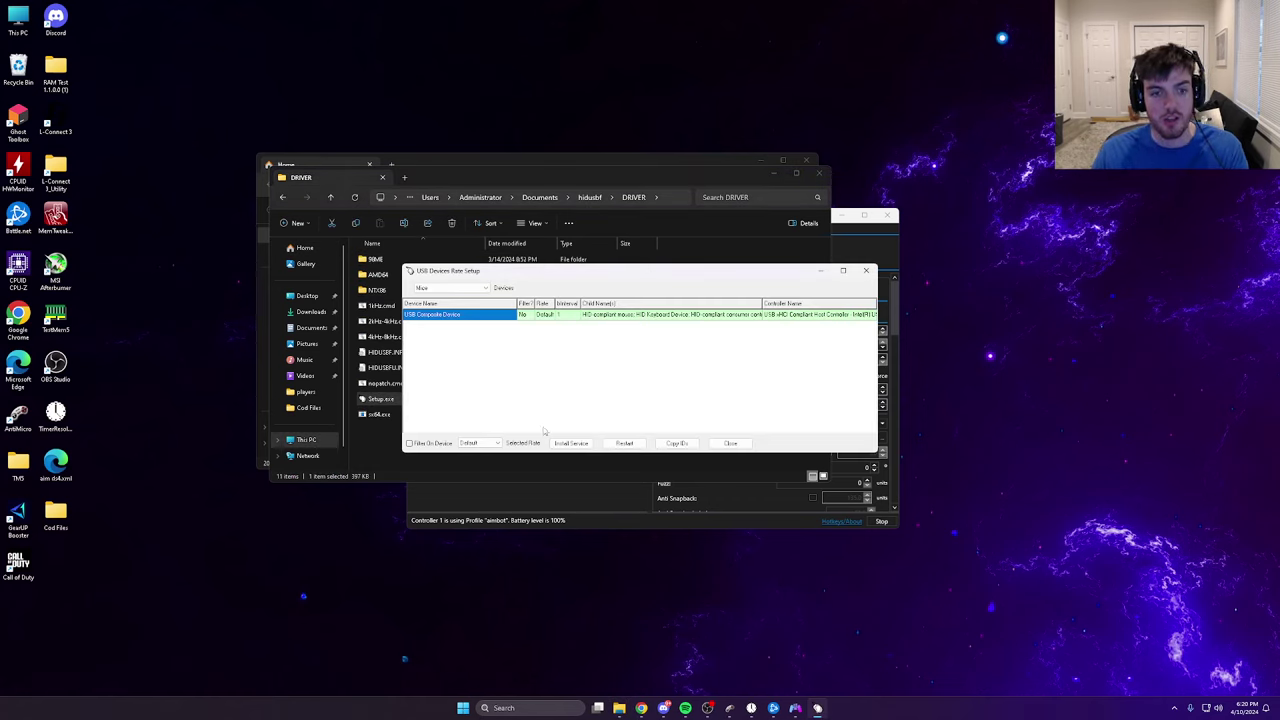
# Step: List all USB devices in the rate setup and select the DualSense Wireless Controller entry
pyautogui.click(452, 288)
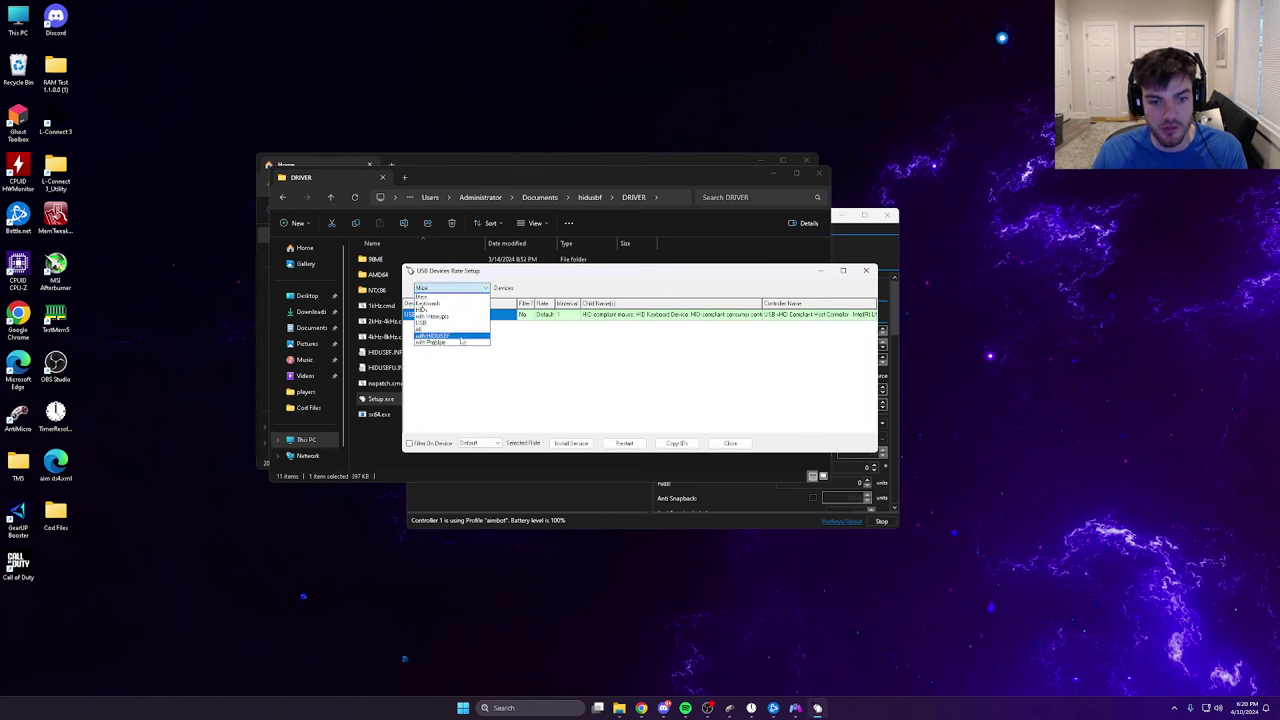
pyautogui.click(455, 328)
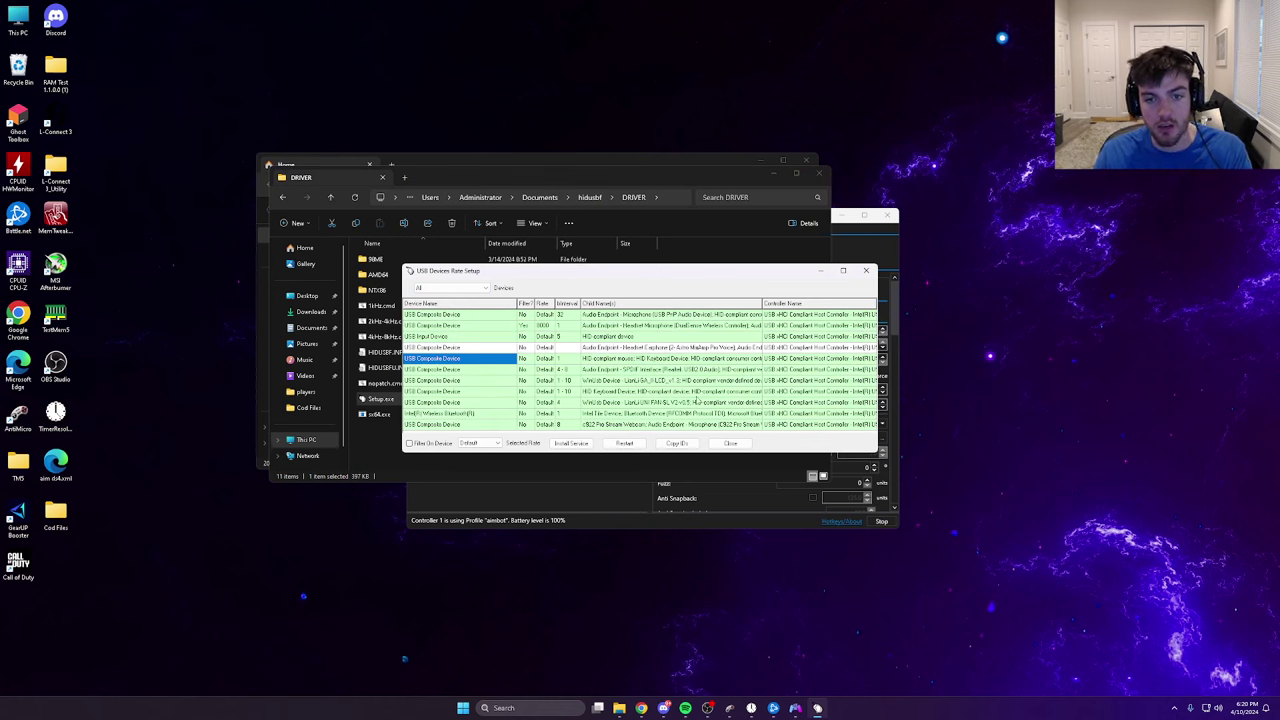
pyautogui.click(666, 327)
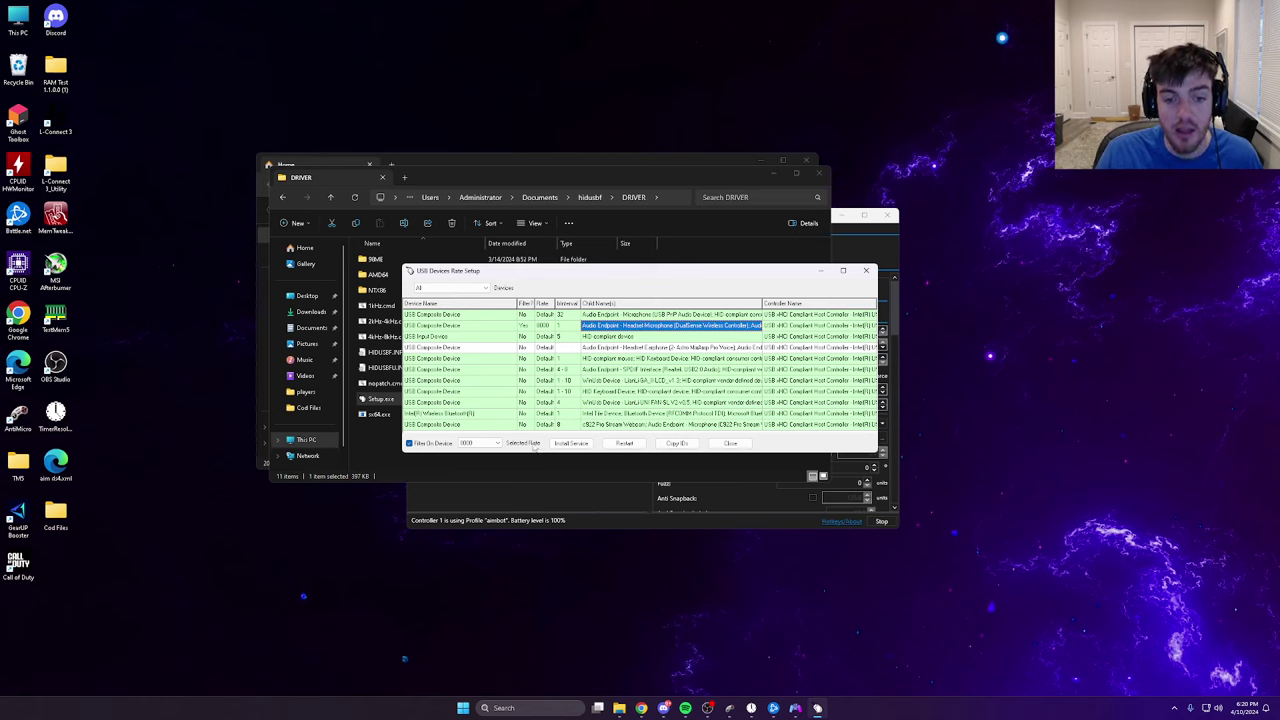
# Step: Review the selectable polling rates and the interval of the DualSense controller without changing them
pyautogui.click(478, 443)
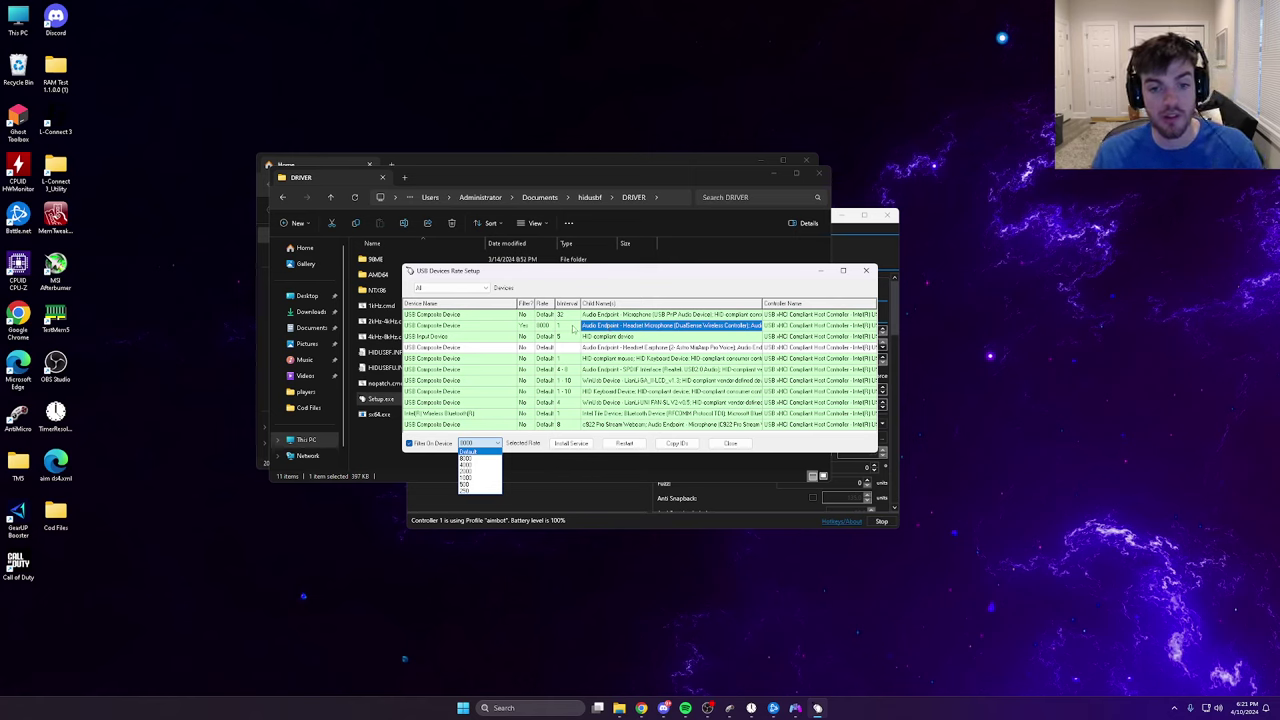
pyautogui.click(723, 645)
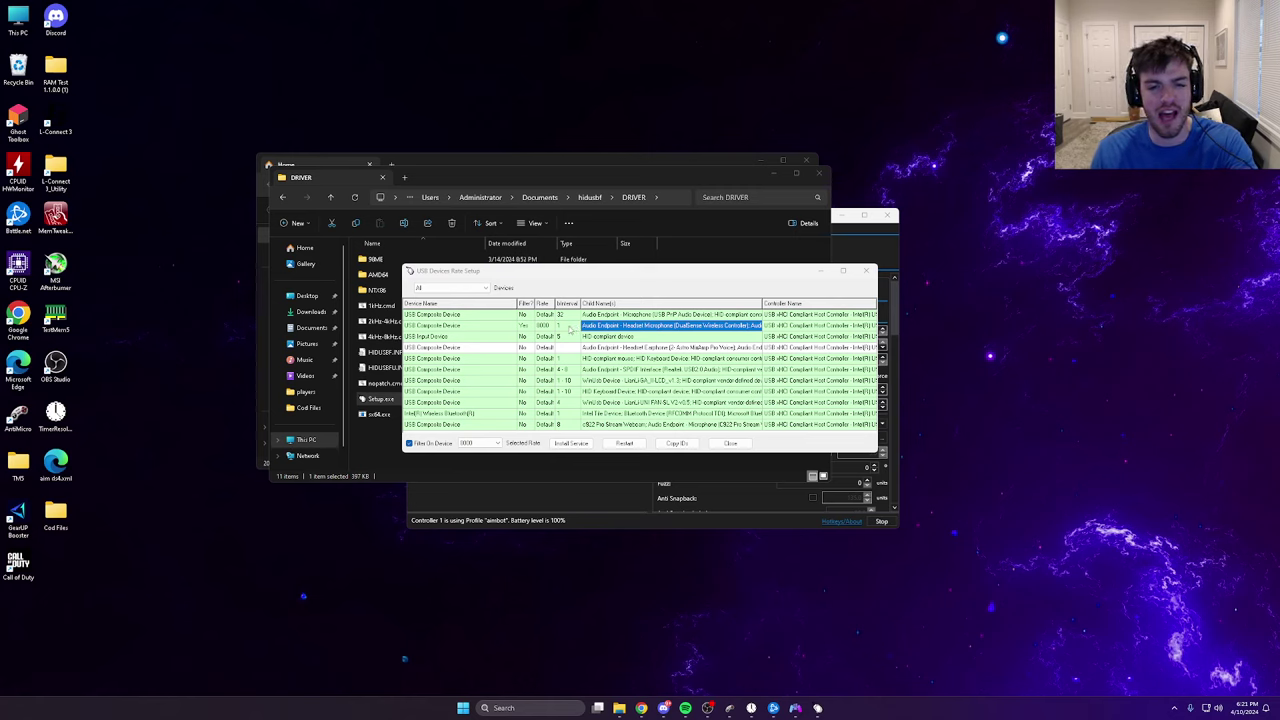
pyautogui.click(566, 326)
pyautogui.click(602, 327)
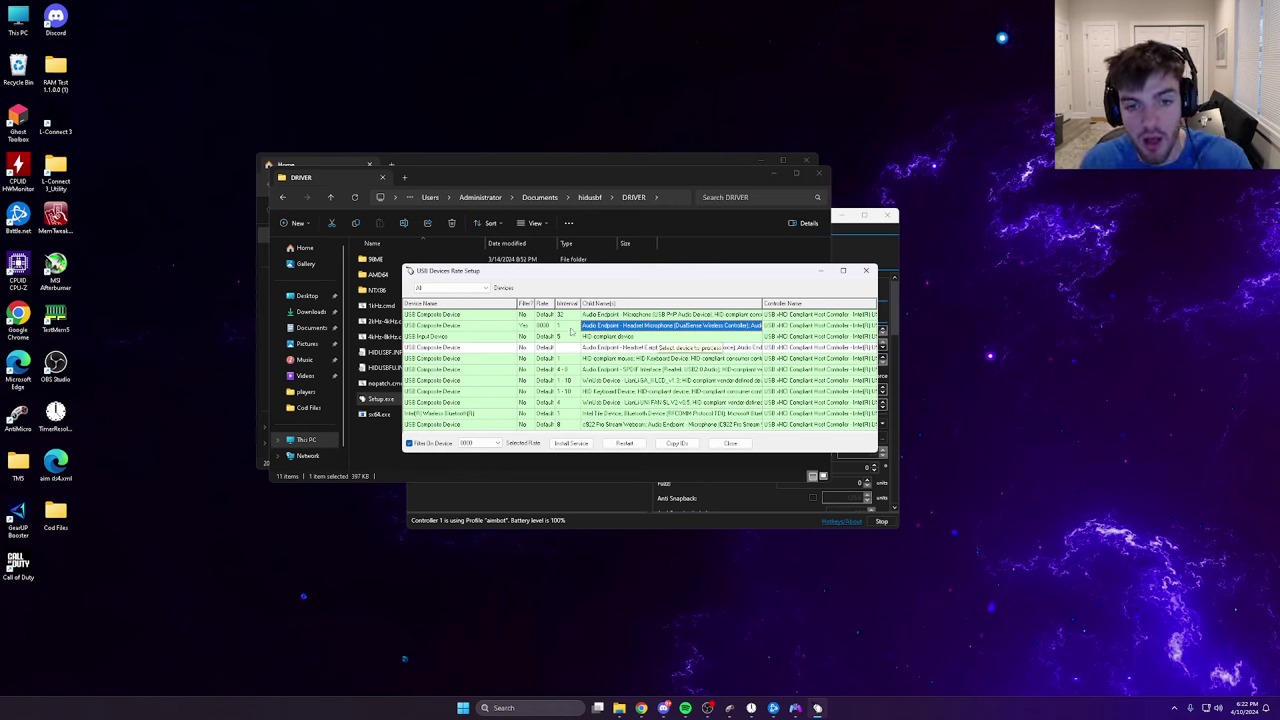
pyautogui.click(568, 327)
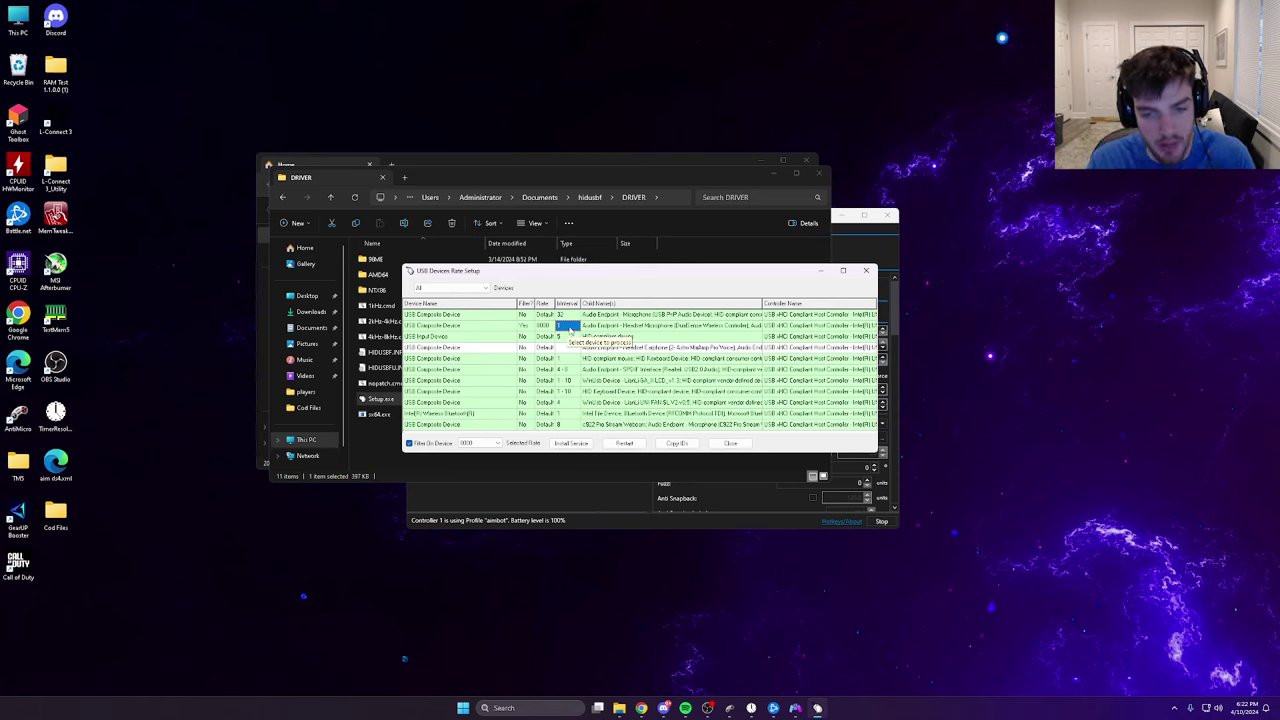
# Step: Close the USB Devices Rate Setup and both File Explorer windows
pyautogui.click(867, 272)
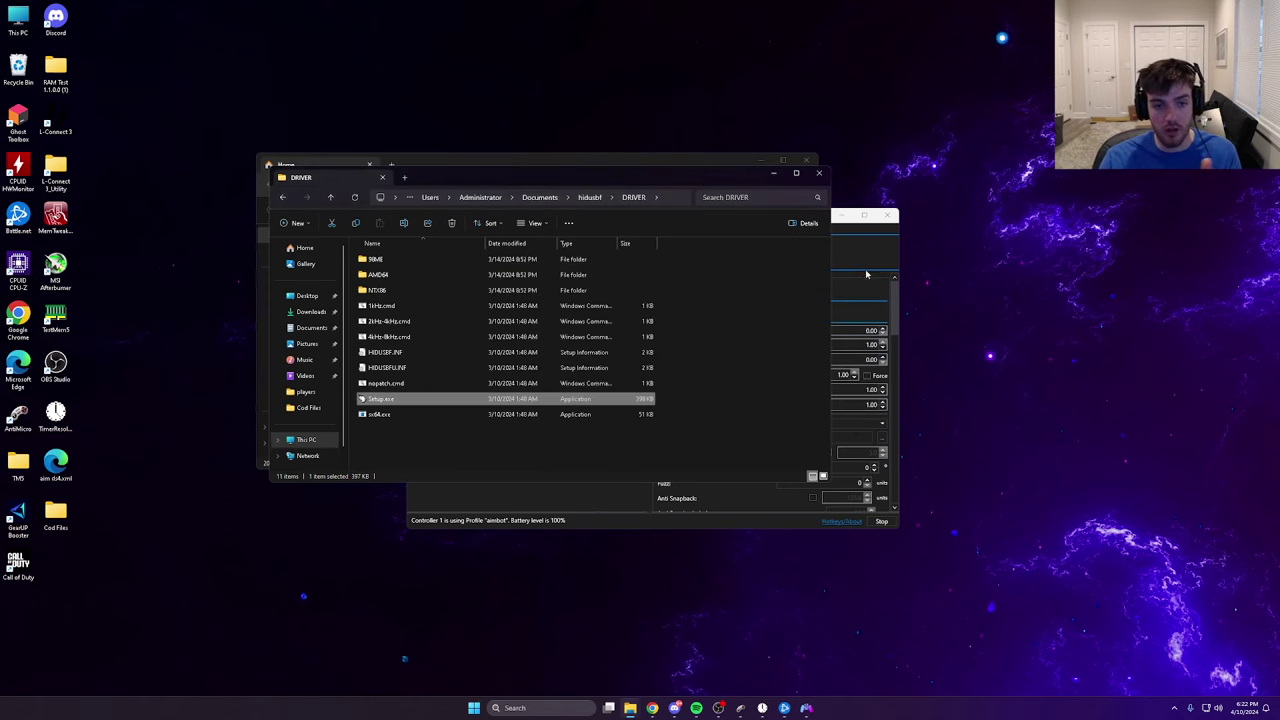
pyautogui.click(818, 174)
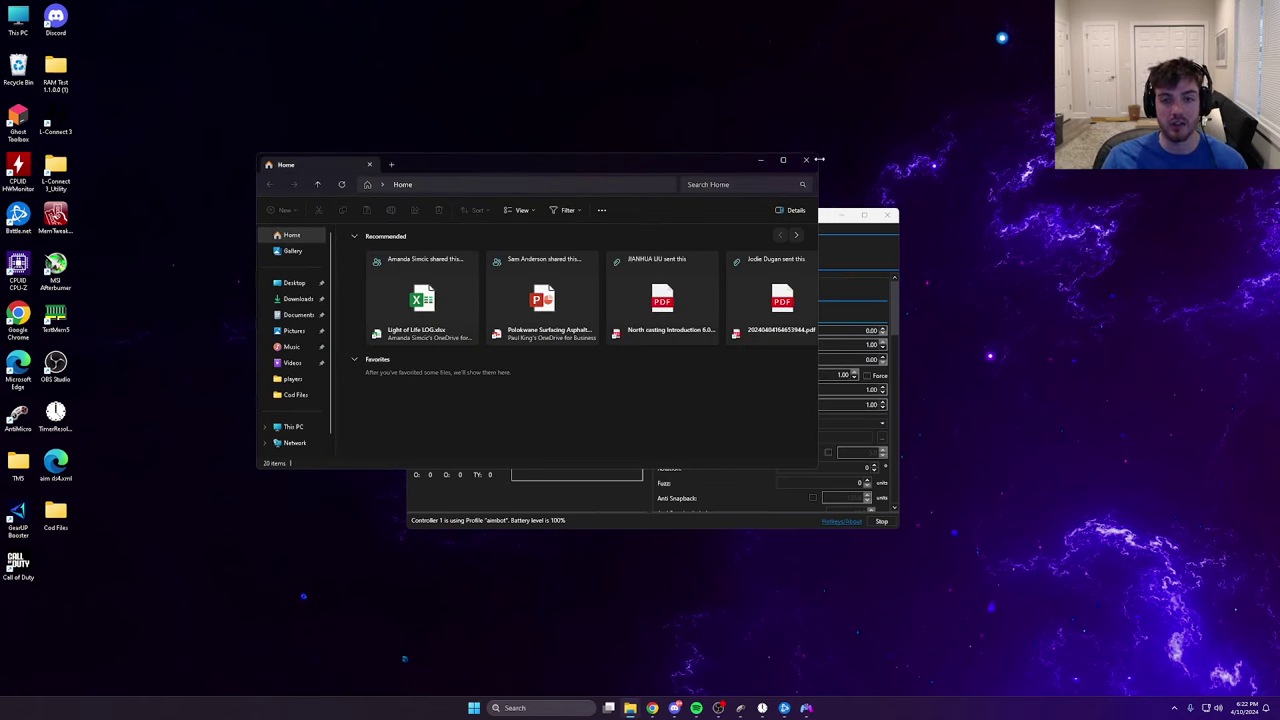
pyautogui.click(808, 162)
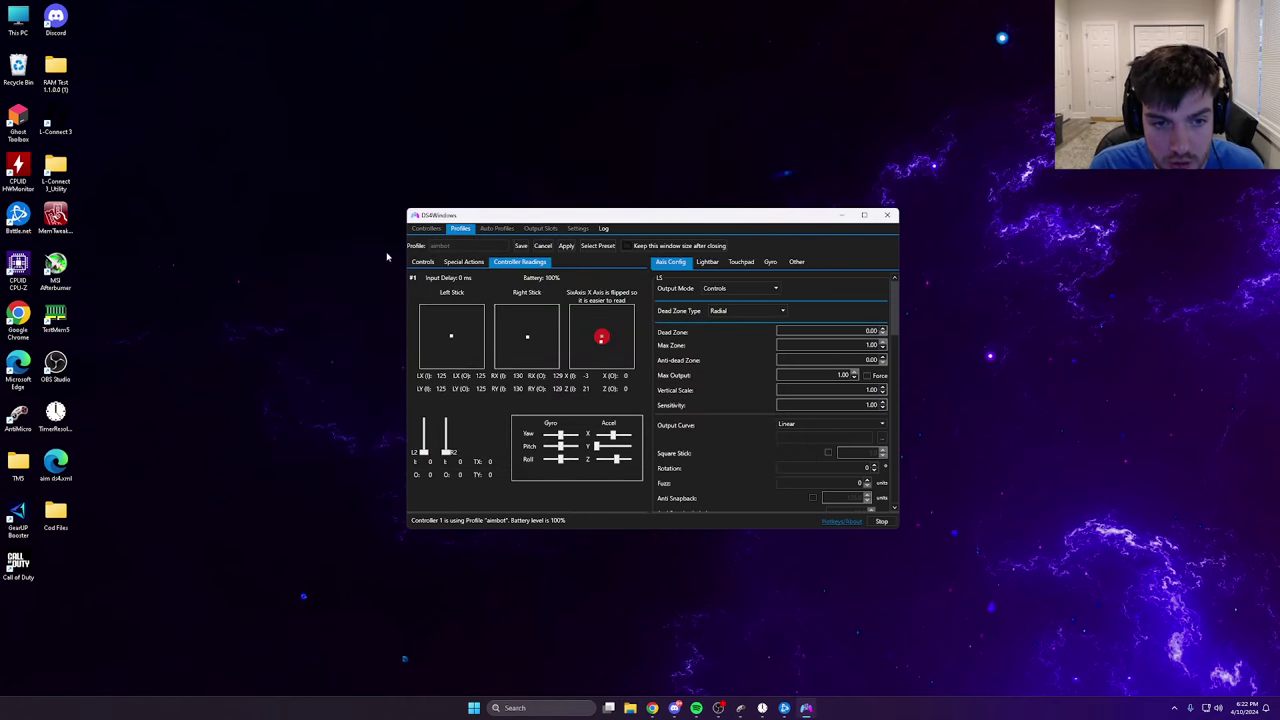
# Step: Review the aimbot profile's controls, controller readings and special actions, and leave the profile editor without saving
pyautogui.click(423, 262)
pyautogui.click(516, 264)
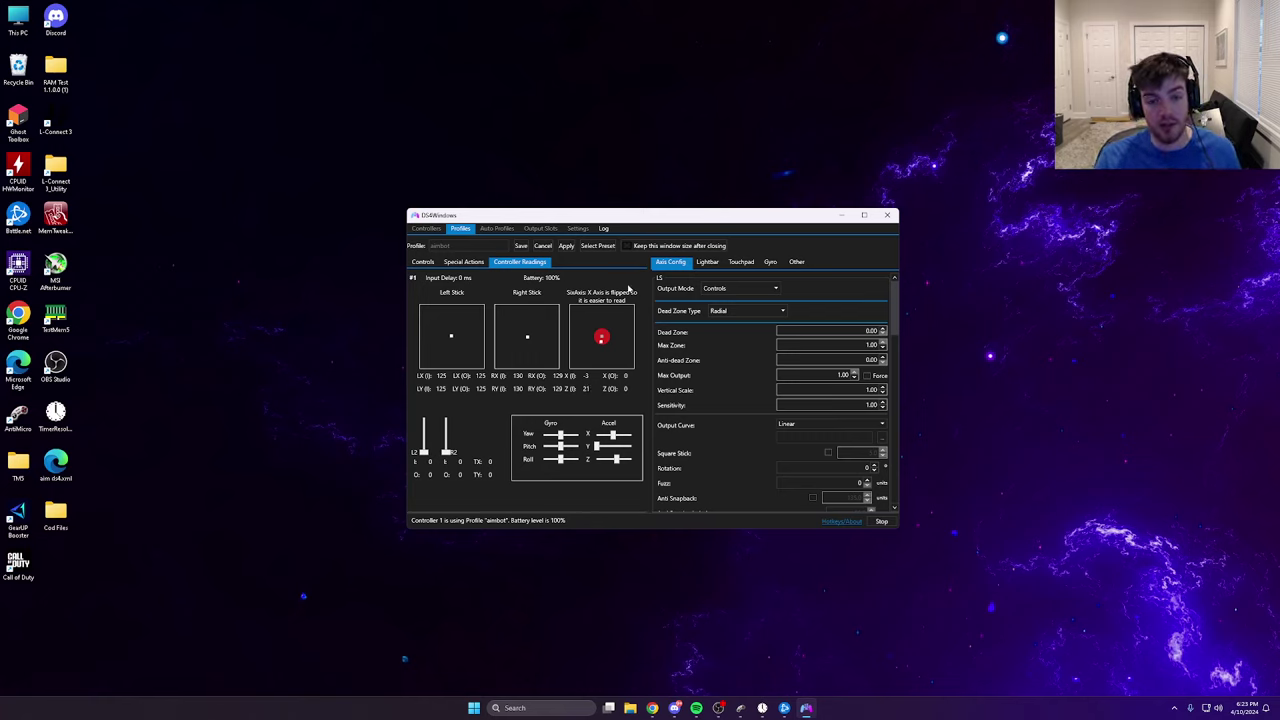
pyautogui.click(463, 262)
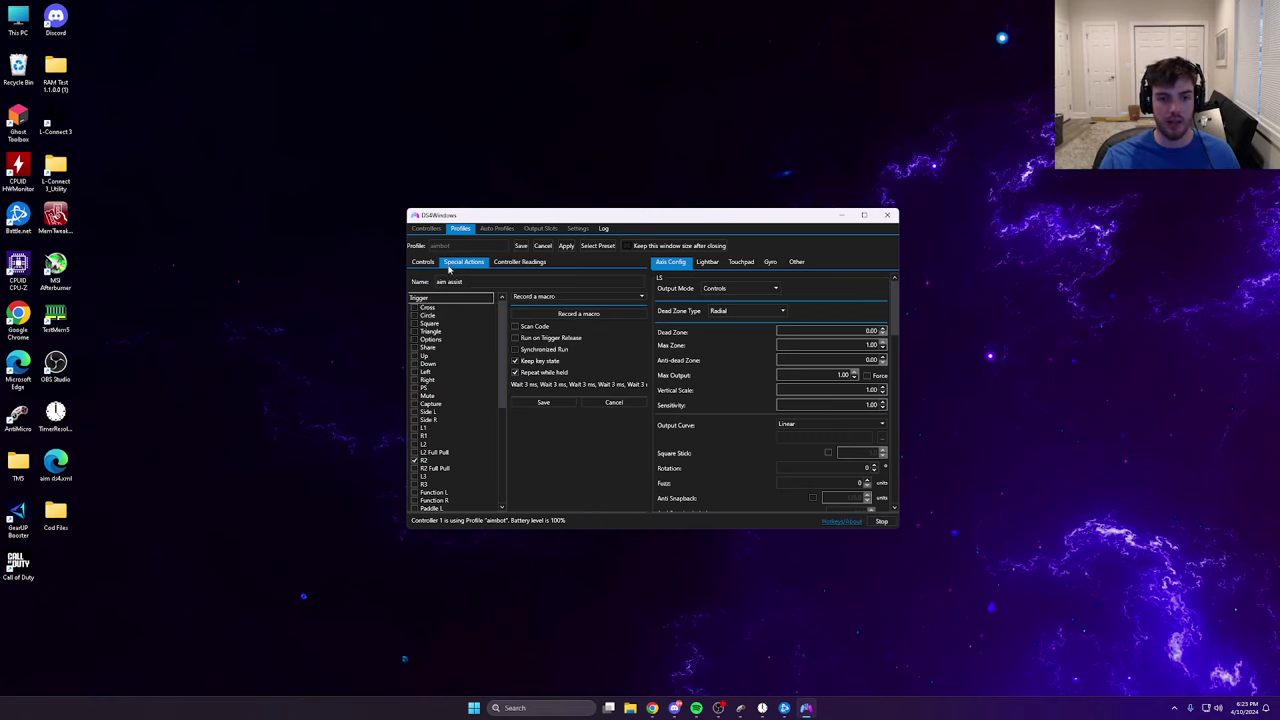
pyautogui.click(423, 262)
pyautogui.click(543, 248)
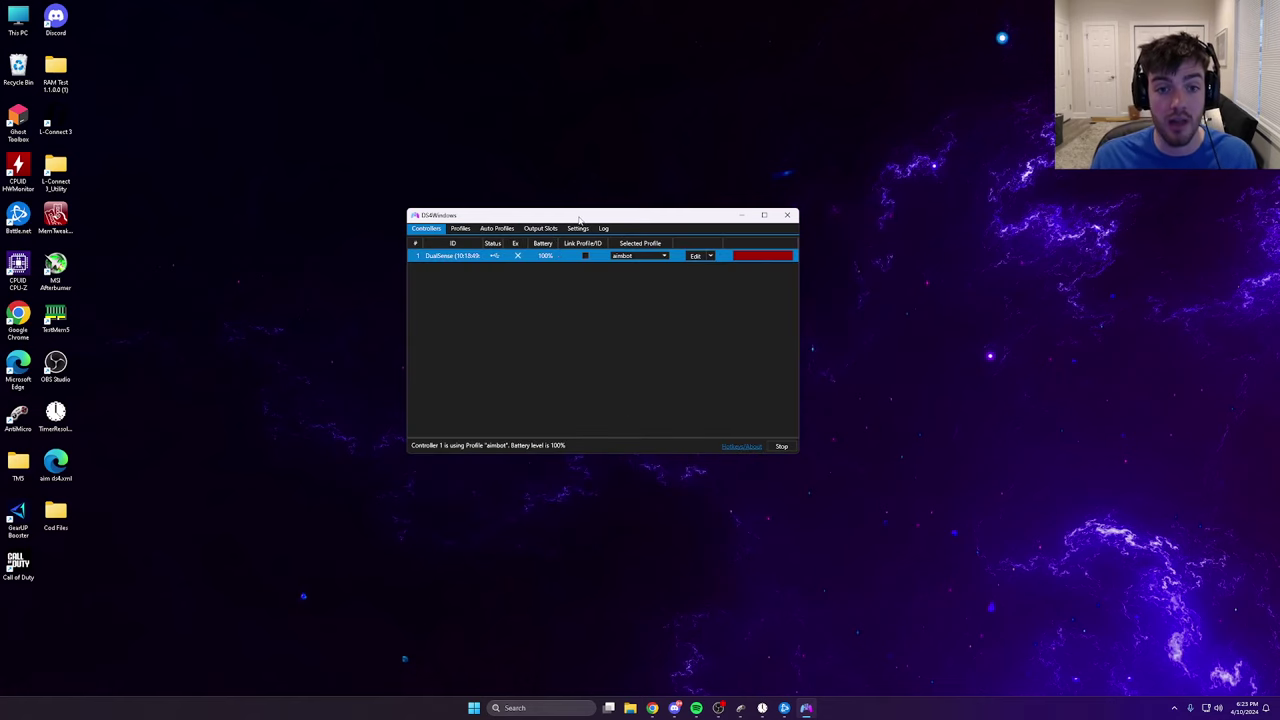
# Step: Move the DS4Windows window to the upper part of the desktop and show the antimicro download page on SourceForge in Chrome
pyautogui.moveTo(578, 220); pyautogui.dragTo(308, 20)
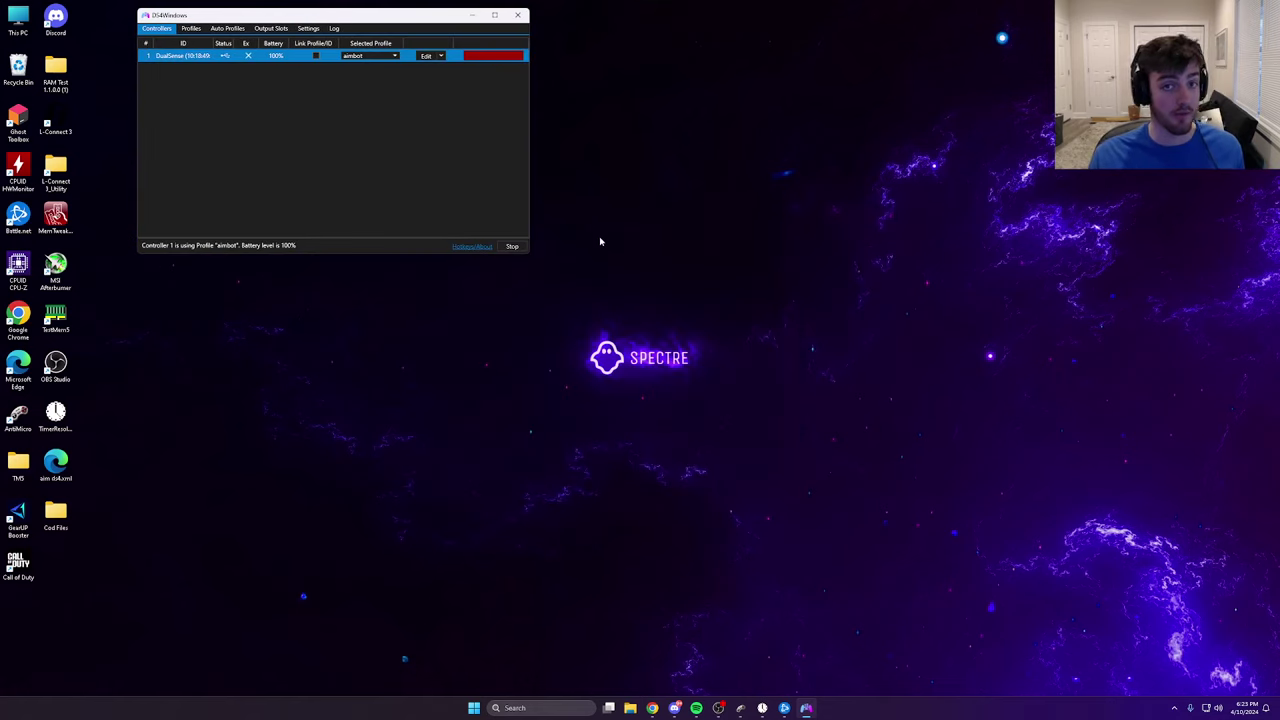
pyautogui.click(740, 708)
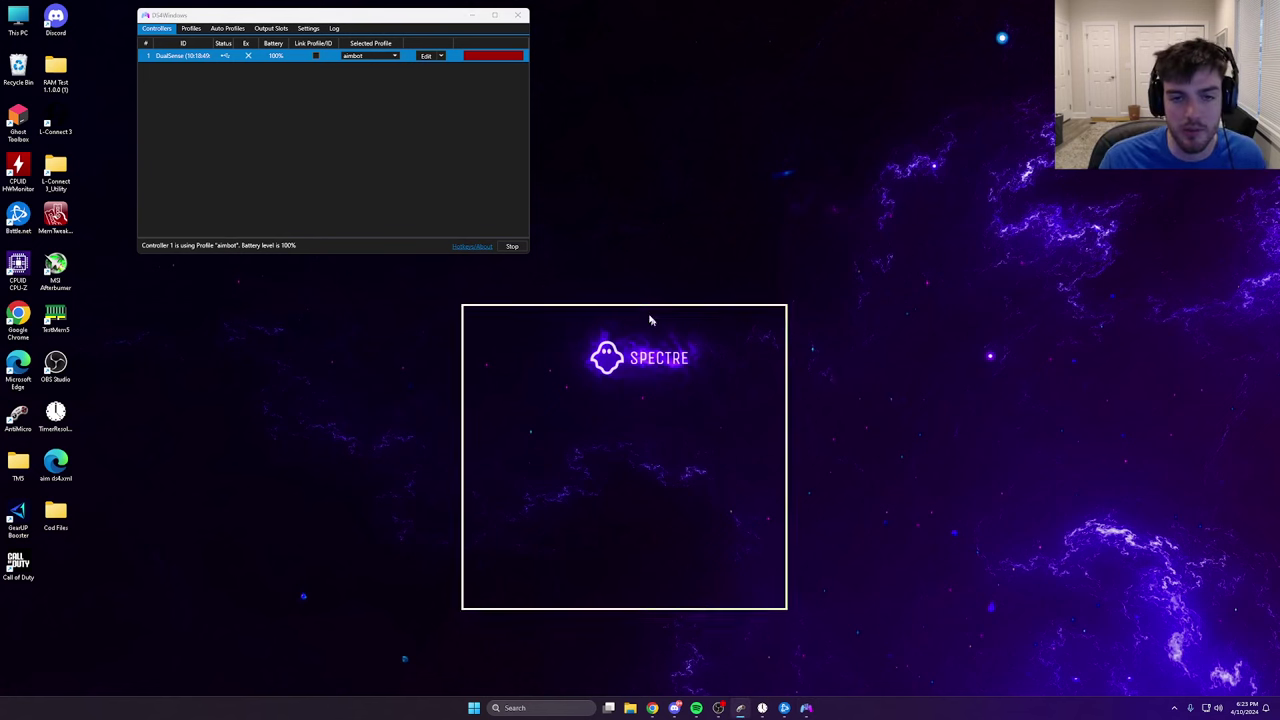
pyautogui.click(652, 708)
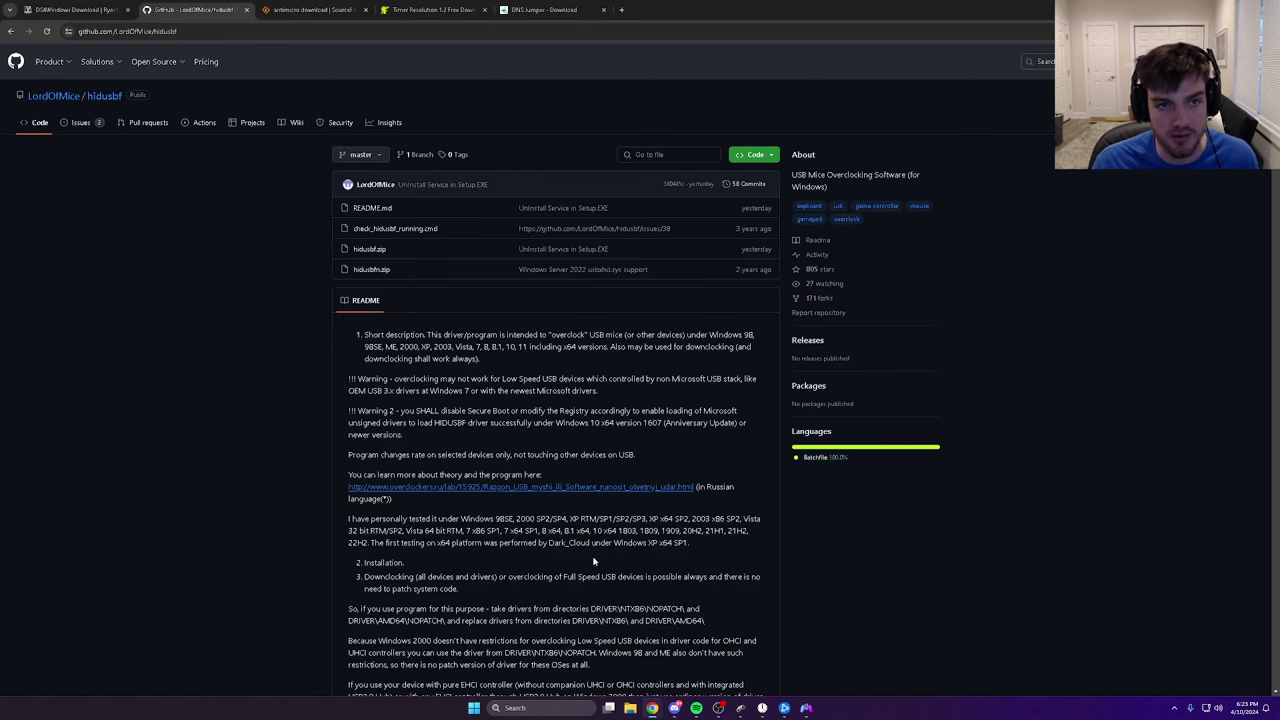
pyautogui.click(297, 9)
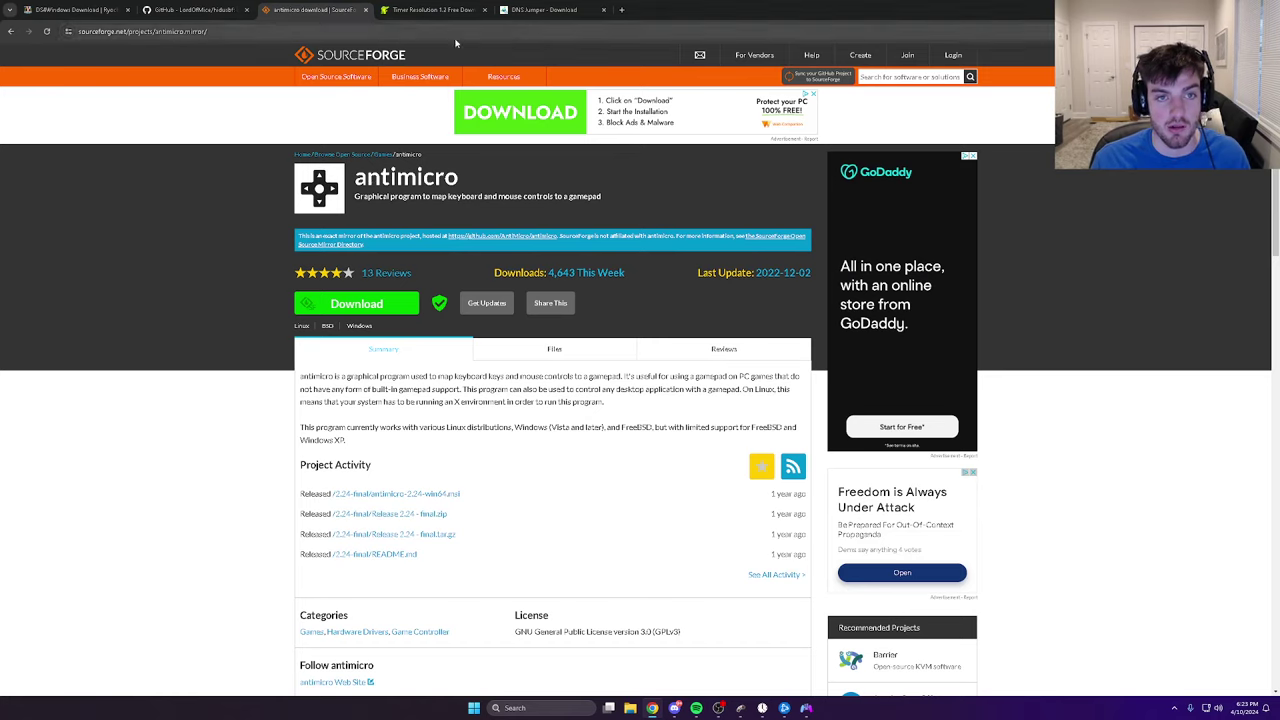
pyautogui.click(352, 310)
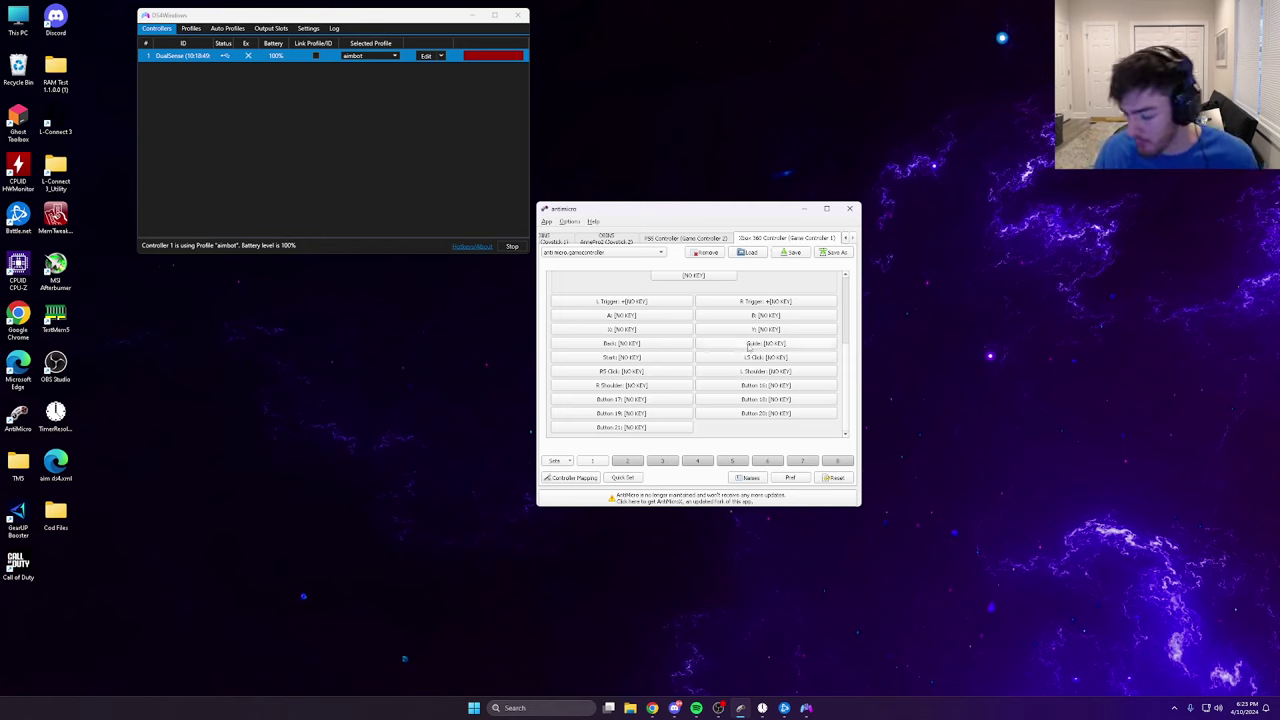
# Step: Switch to AntiMicro, then review the D-pad left button's advanced turbo settings for the Xbox 360 controller and close its dialogs
pyautogui.scroll(5, 750, 347)
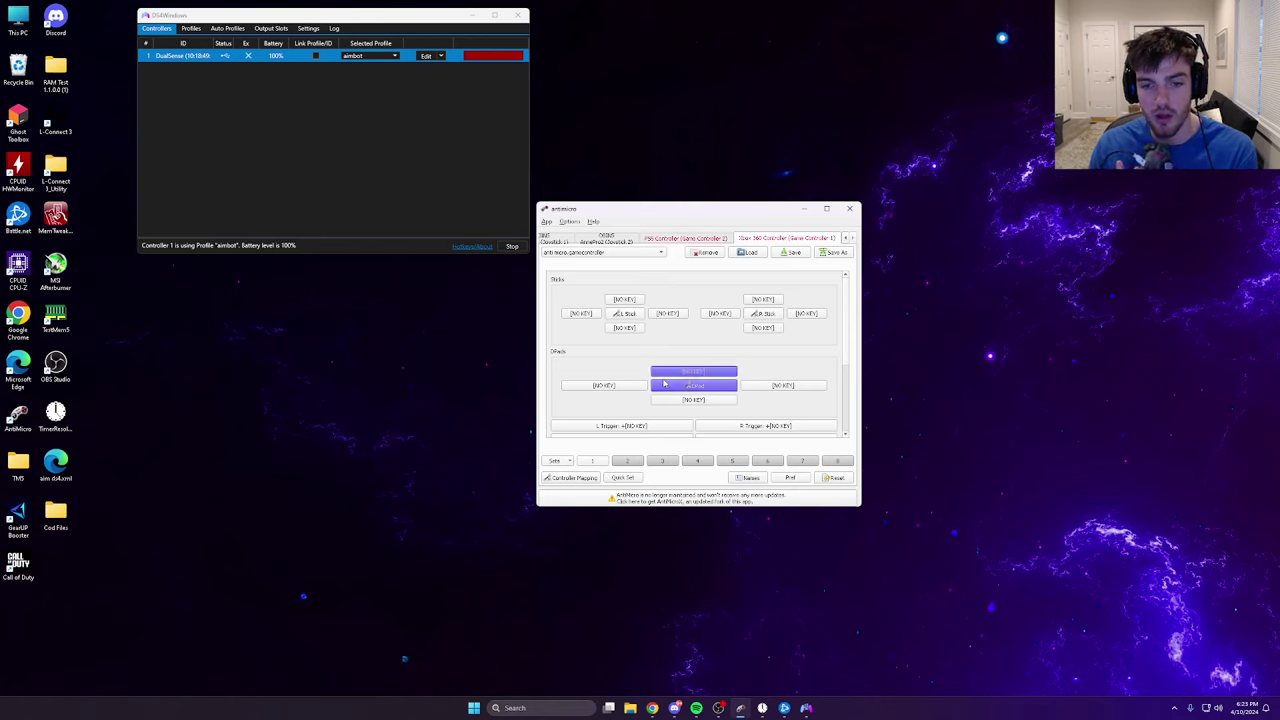
pyautogui.scroll(-1, 815, 382)
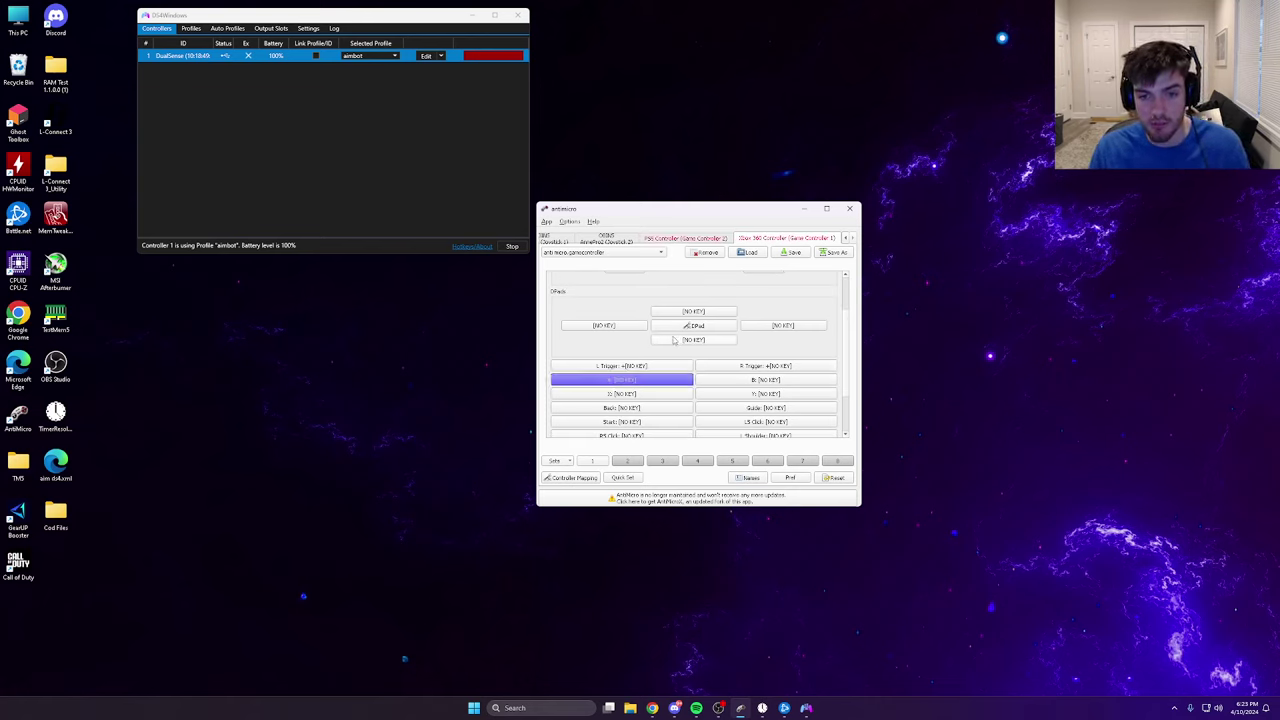
pyautogui.click(608, 326)
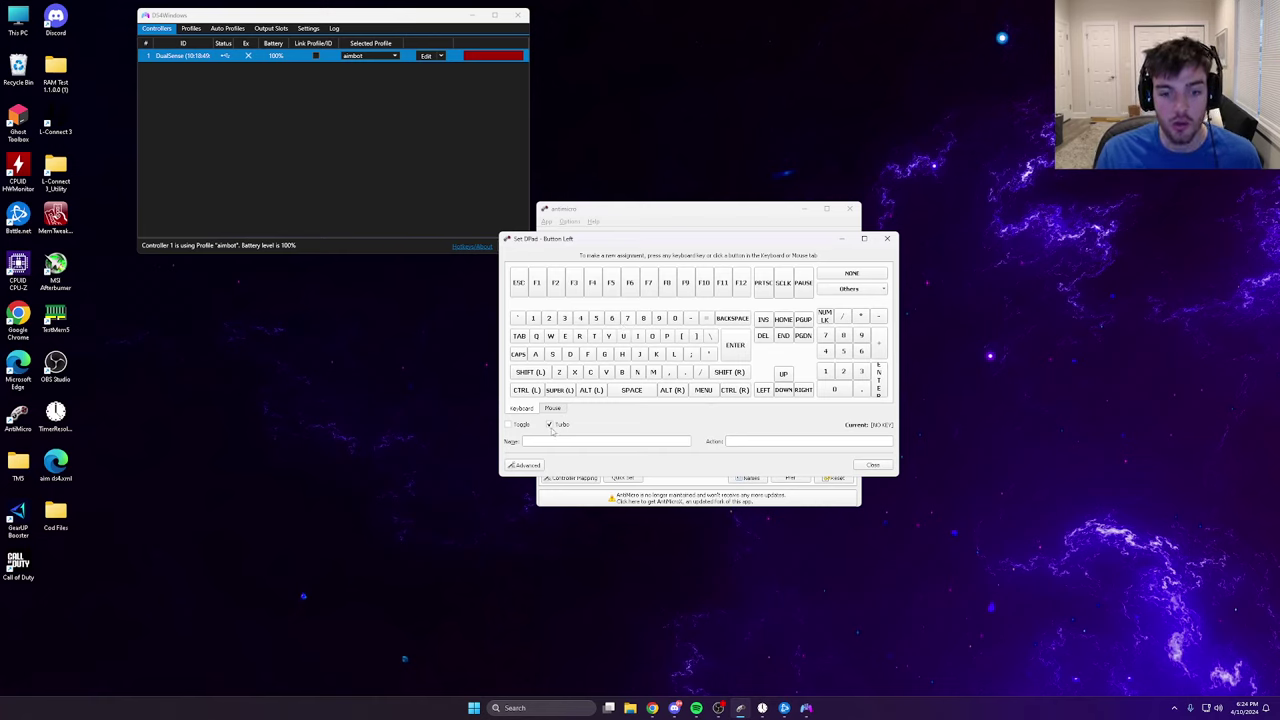
pyautogui.click(535, 465)
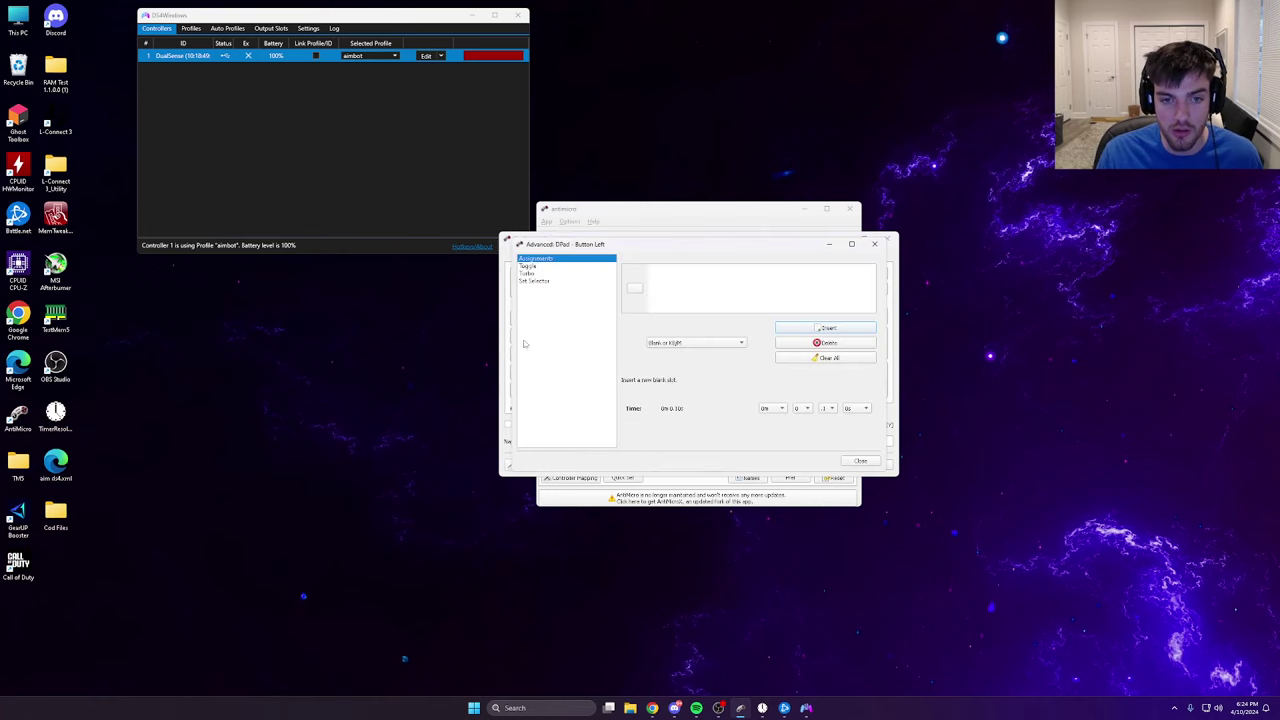
pyautogui.click(532, 274)
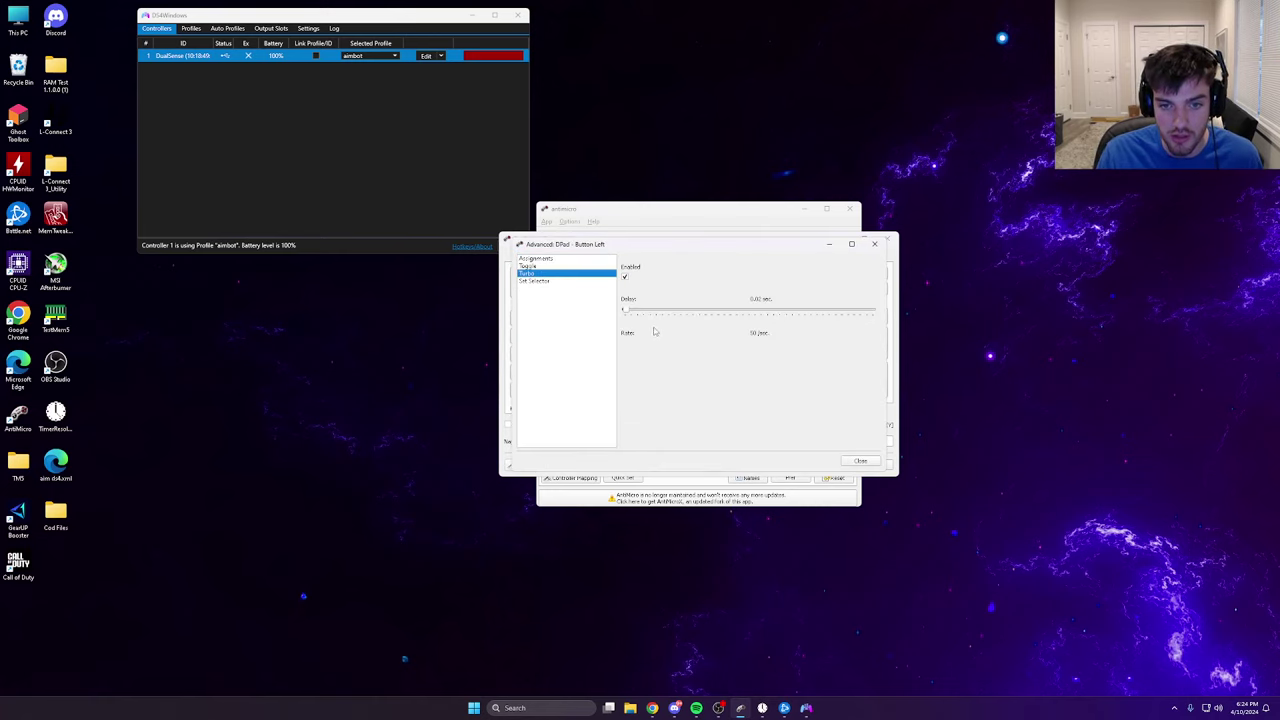
pyautogui.moveTo(625, 312); pyautogui.dragTo(556, 322)
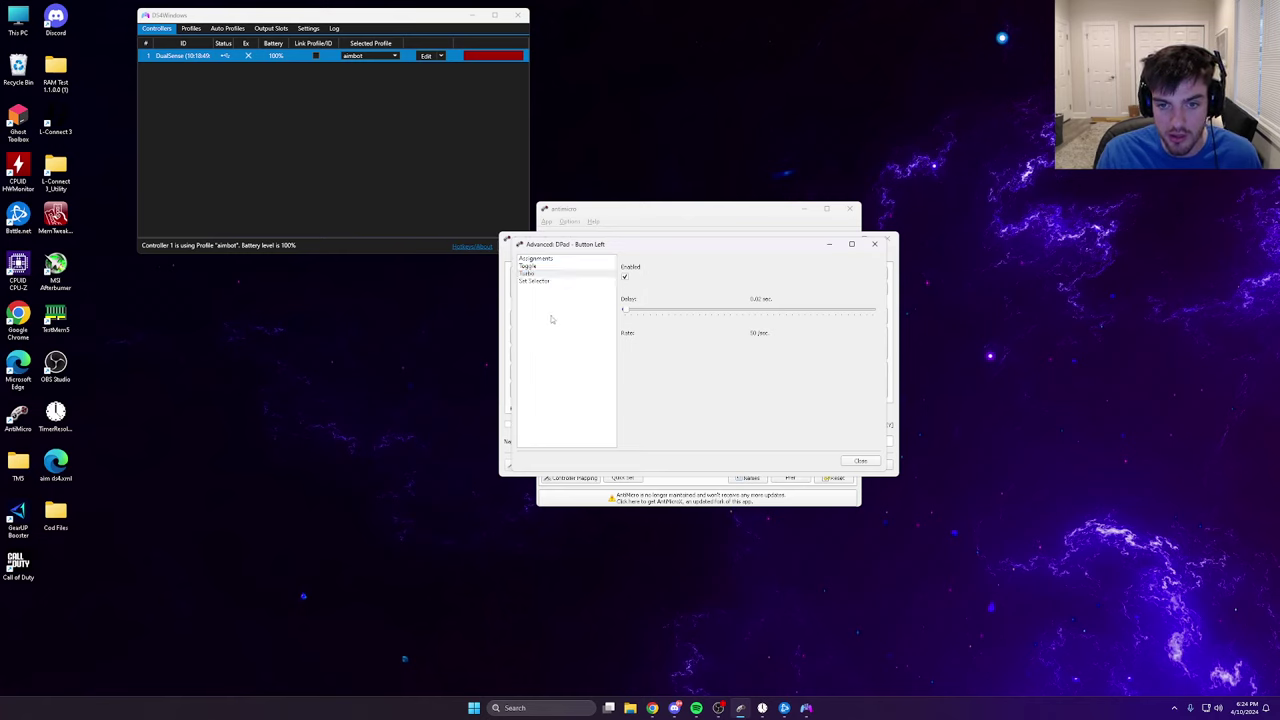
pyautogui.click(862, 462)
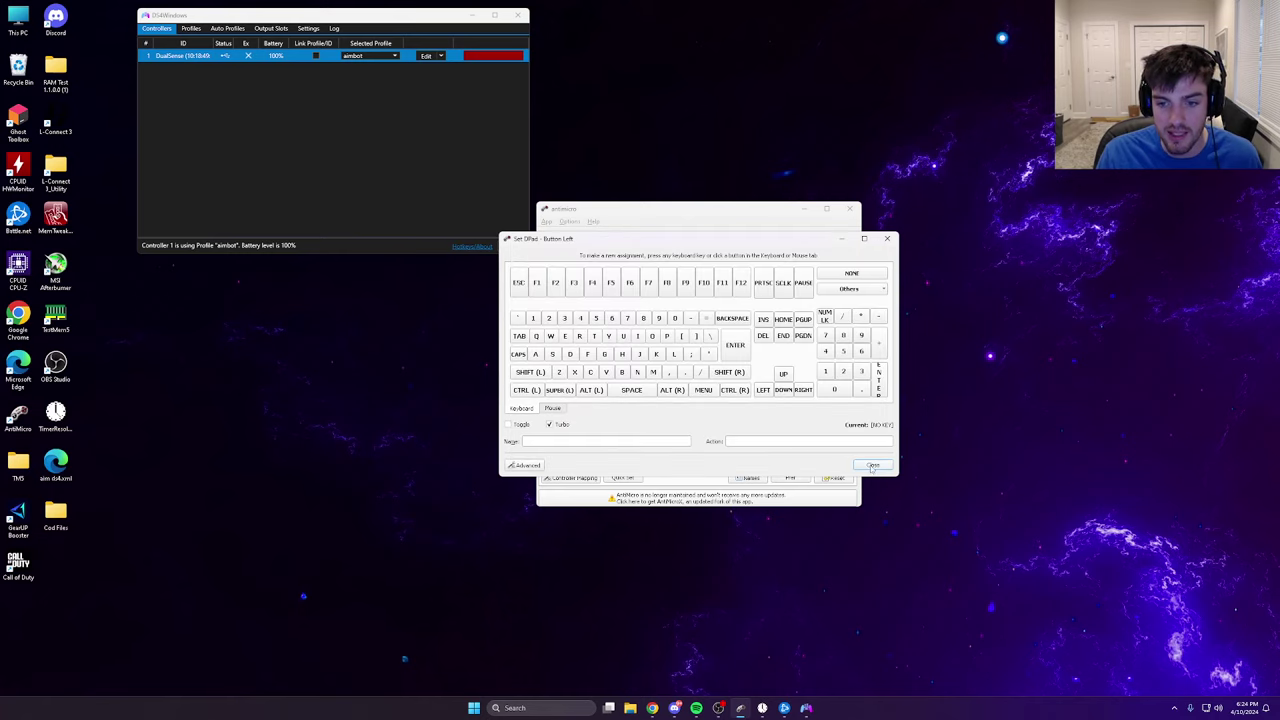
pyautogui.click(872, 468)
# Step: Check the key assignment and advanced options of the D-pad up button and close its dialogs
pyautogui.click(700, 314)
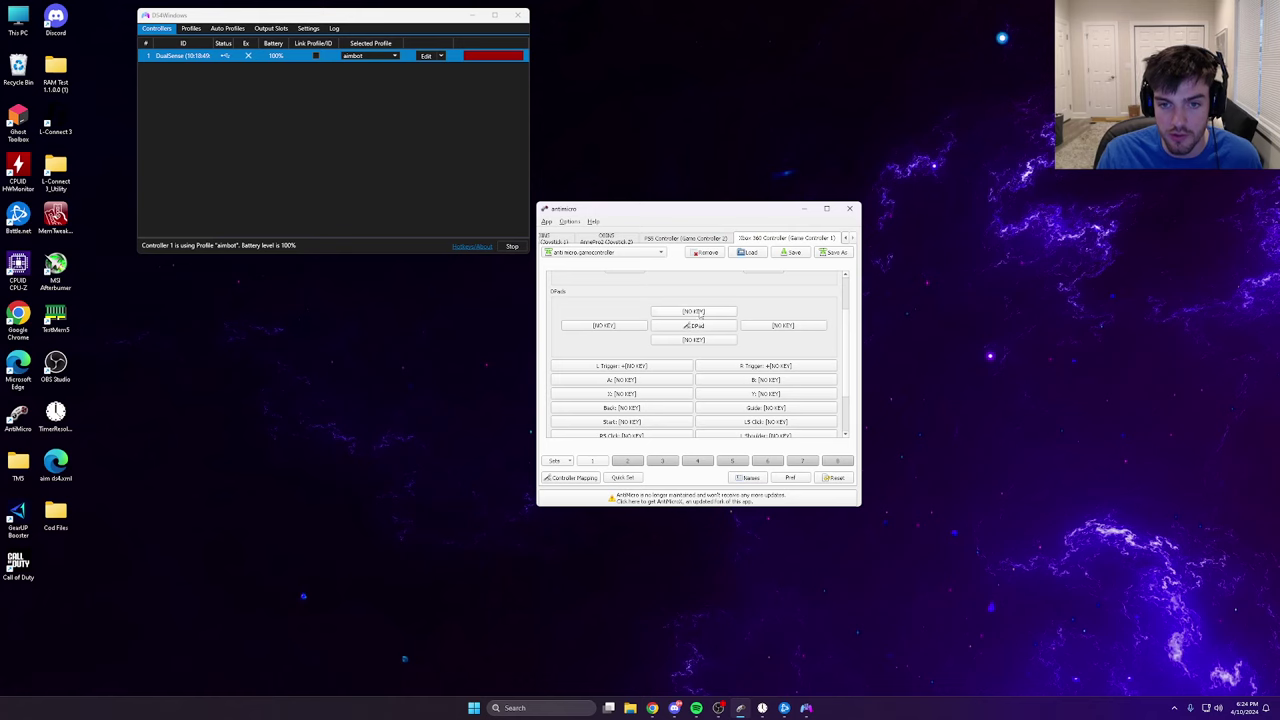
pyautogui.click(538, 468)
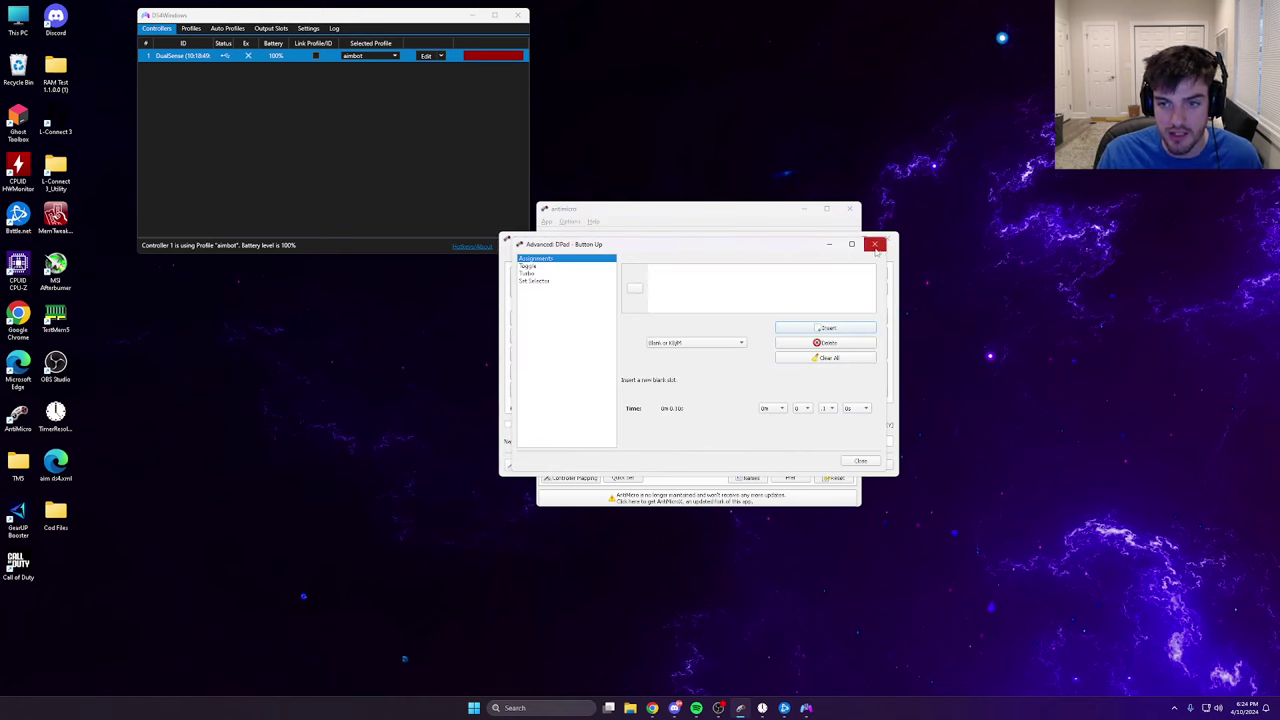
pyautogui.click(862, 462)
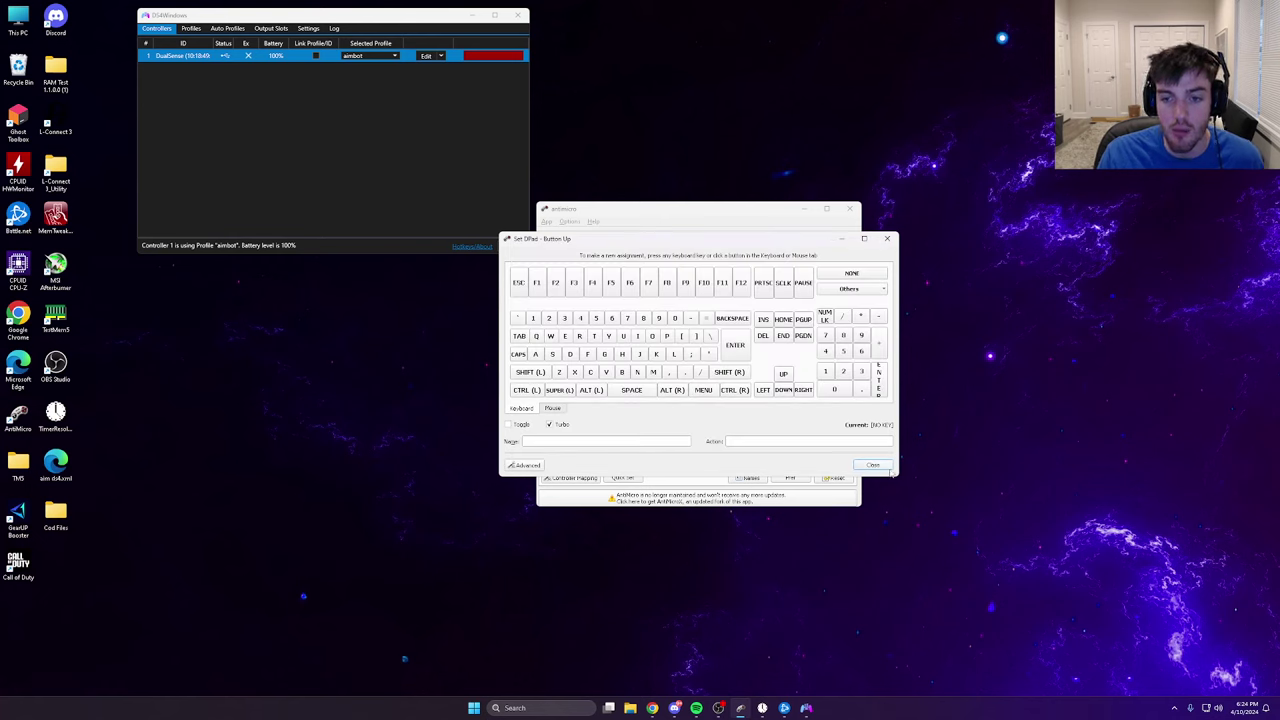
pyautogui.click(874, 465)
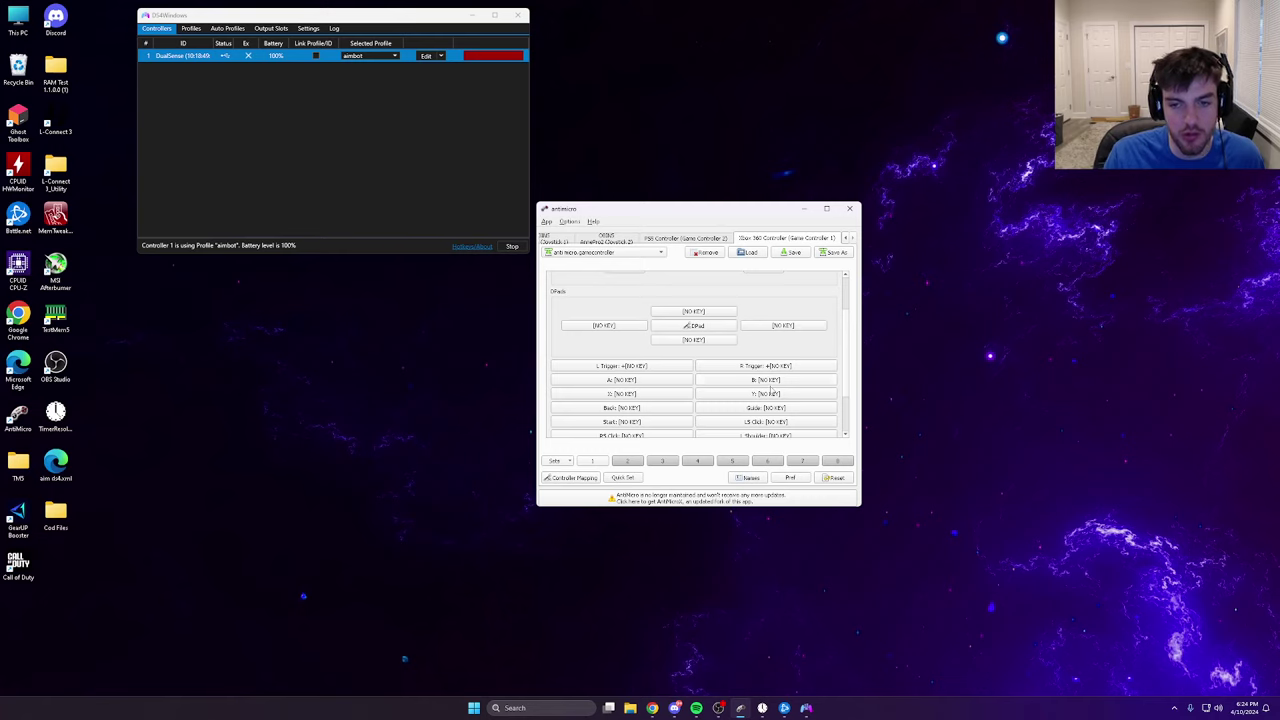
# Step: Inspect the L Trigger and L Shoulder assignments in AntiMicro and close each dialog without changing anything
pyautogui.click(633, 366)
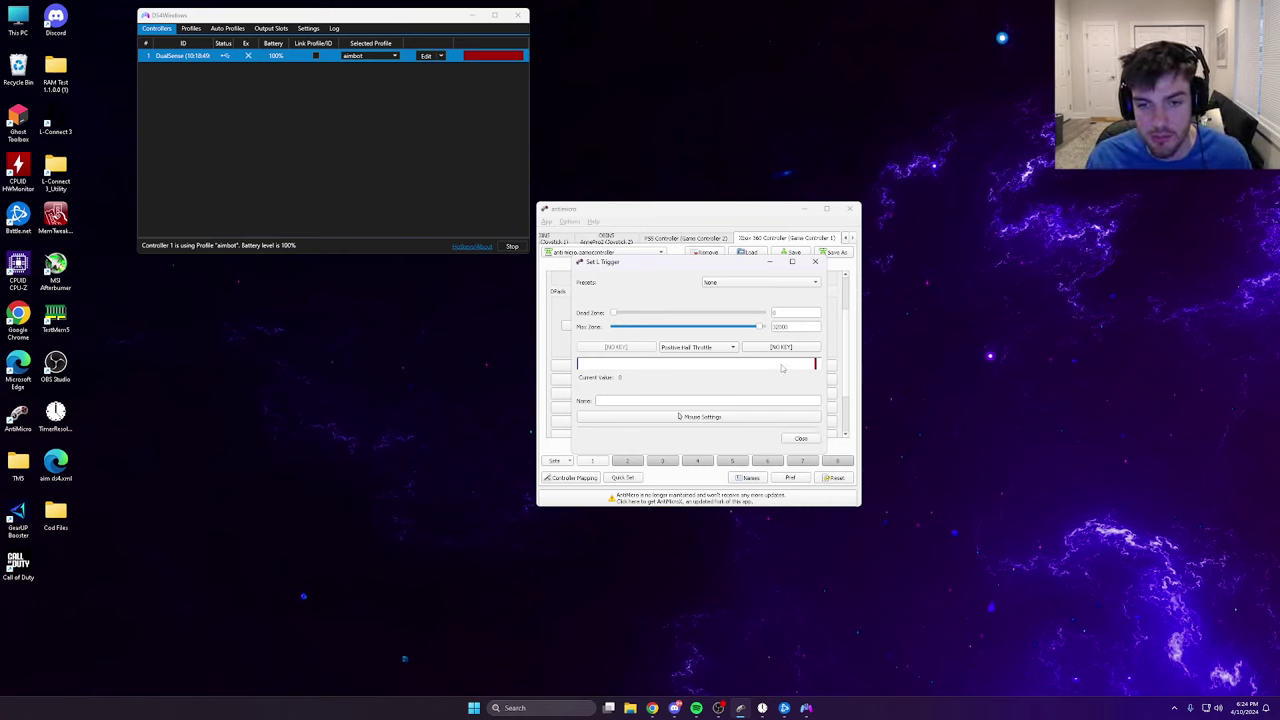
pyautogui.click(802, 441)
pyautogui.scroll(-1, 750, 390)
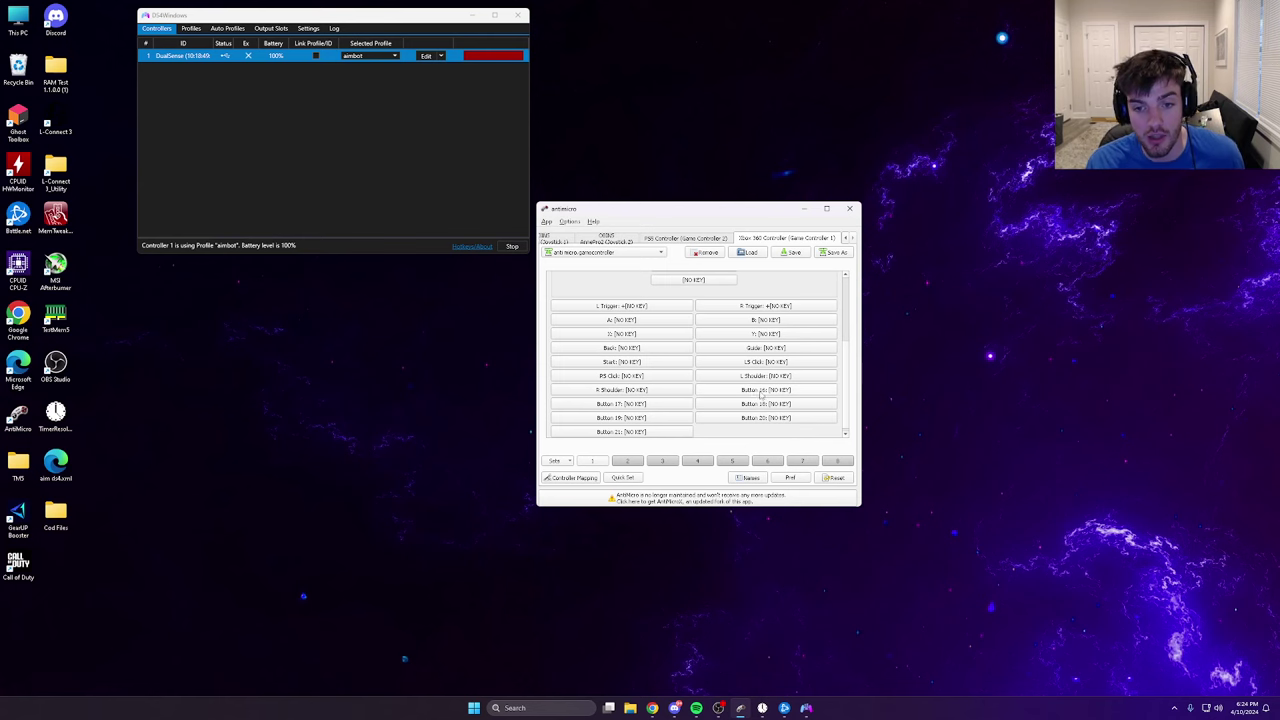
pyautogui.click(766, 379)
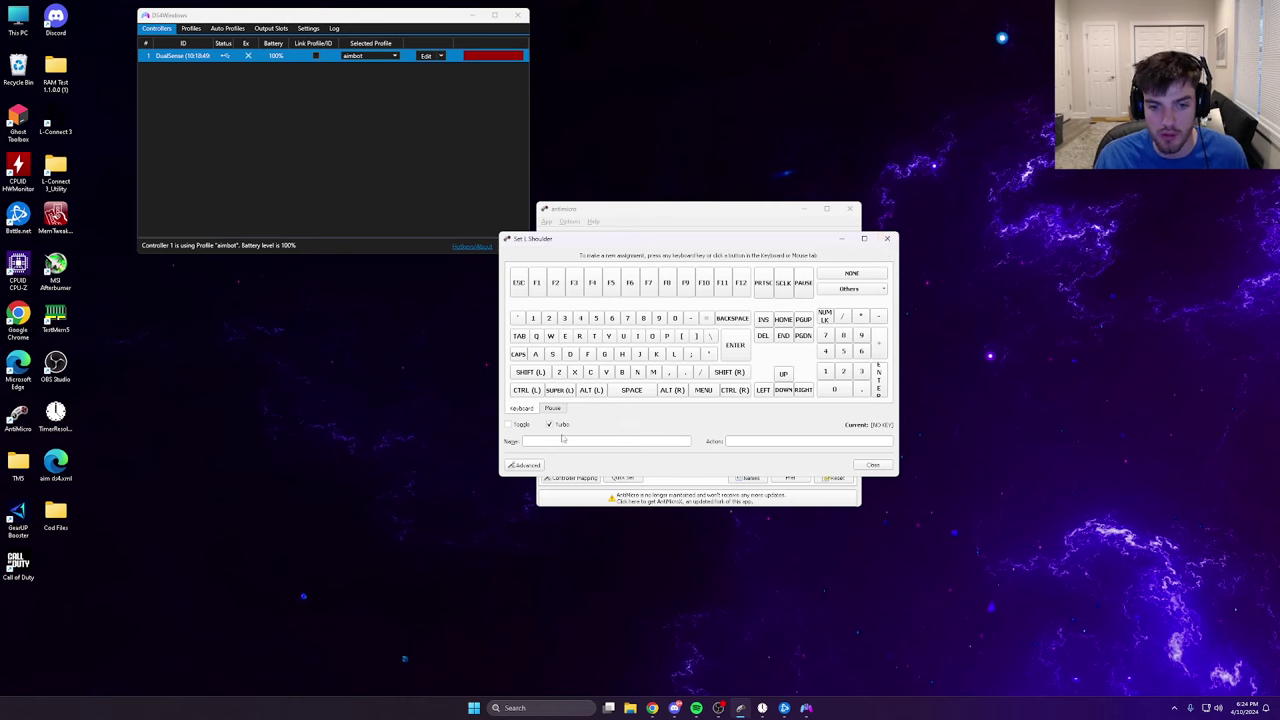
pyautogui.click(886, 238)
pyautogui.scroll(-5, 712, 405)
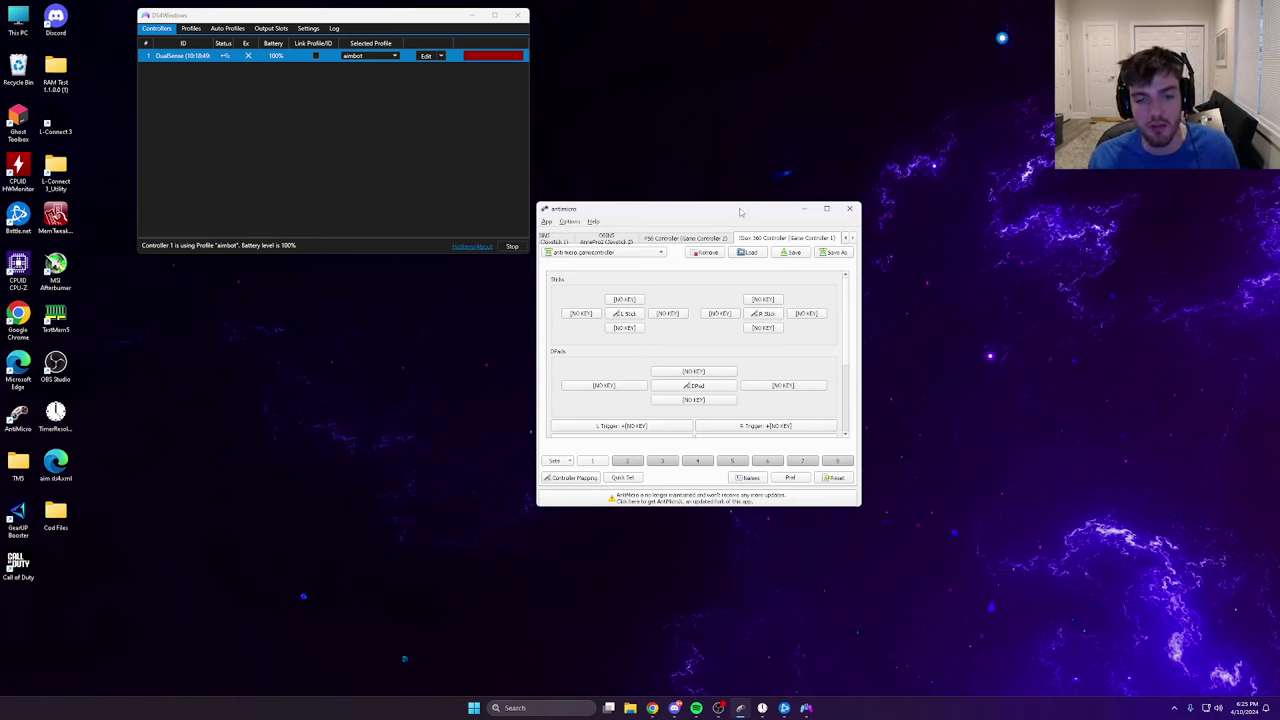
# Step: Move the AntiMicro window below DS4Windows and hide it from the desktop
pyautogui.moveTo(710, 217); pyautogui.dragTo(354, 305)
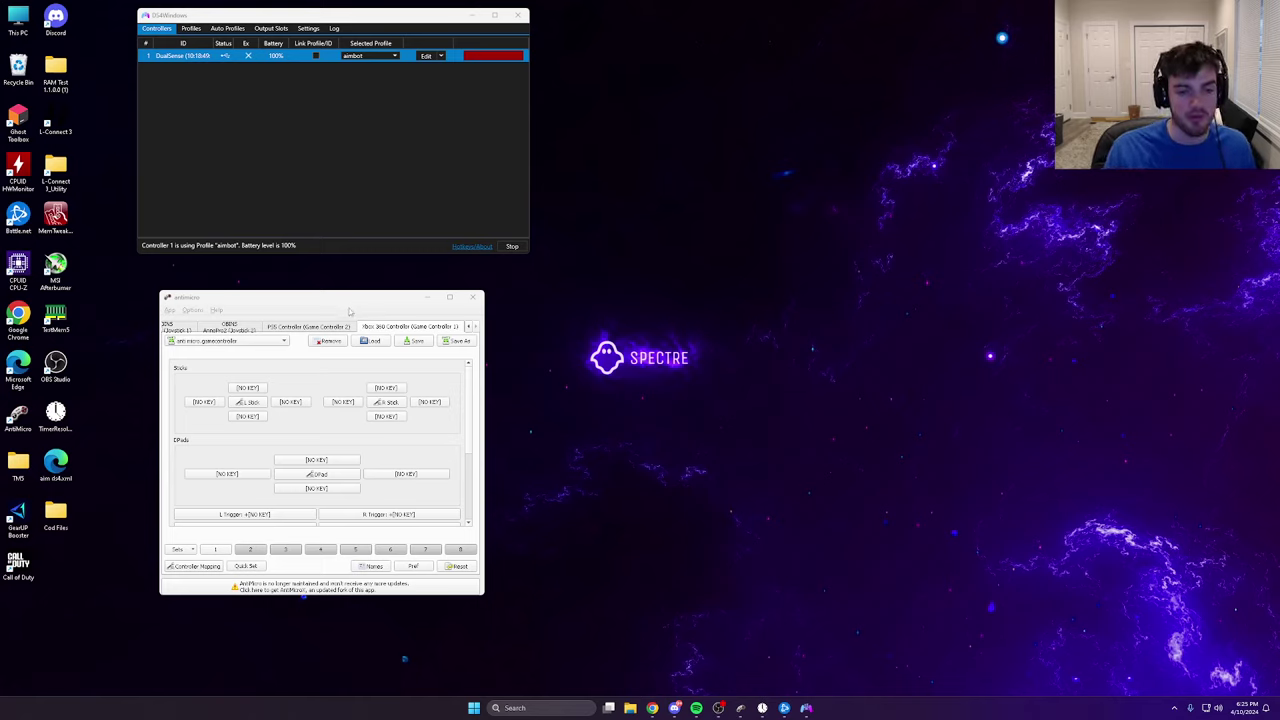
pyautogui.click(345, 306)
pyautogui.hotkey('alt', 'F4')
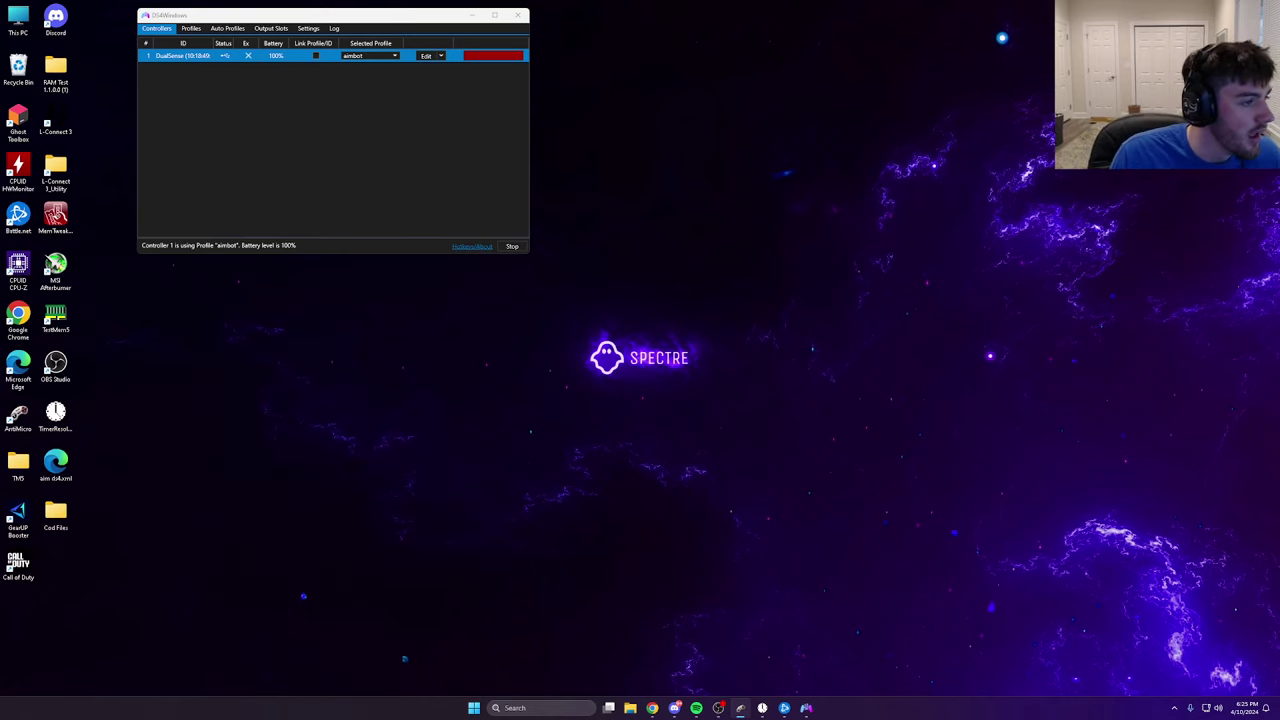
# Step: Set the system timer to its maximum resolution in Set Timer Resolution and bring up the tool's download page in Chrome
pyautogui.click(762, 707)
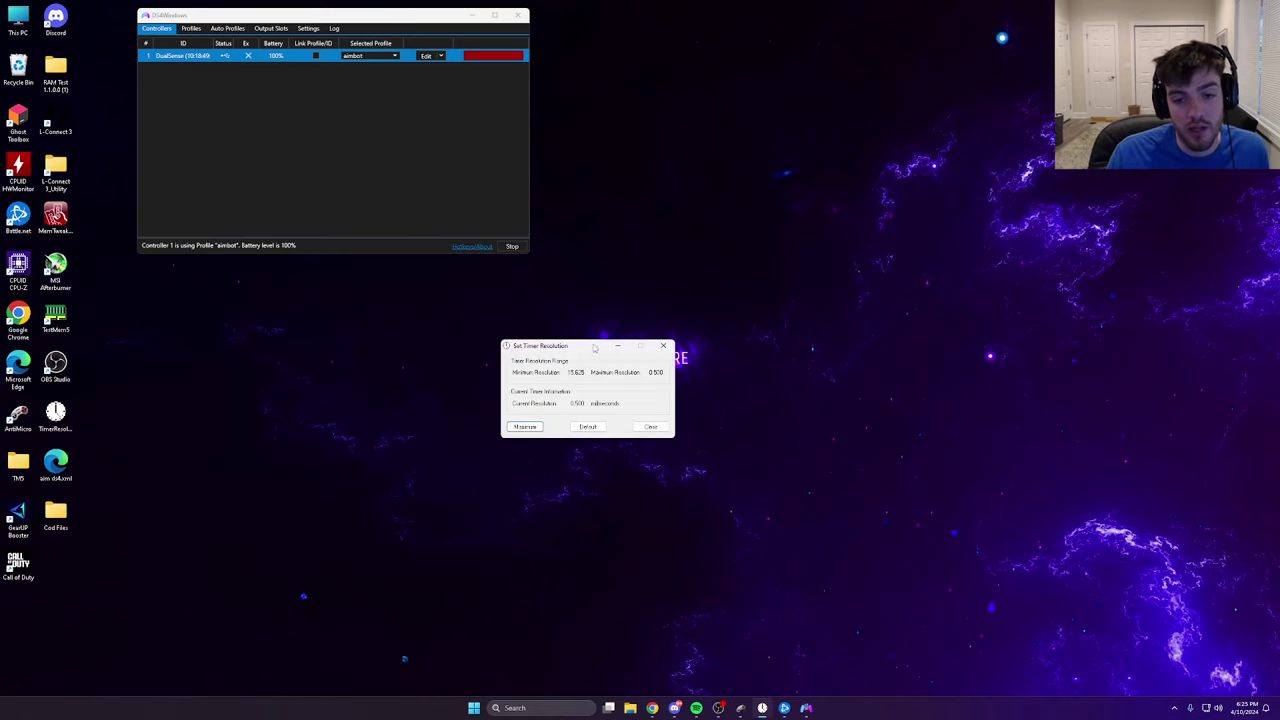
pyautogui.click(530, 428)
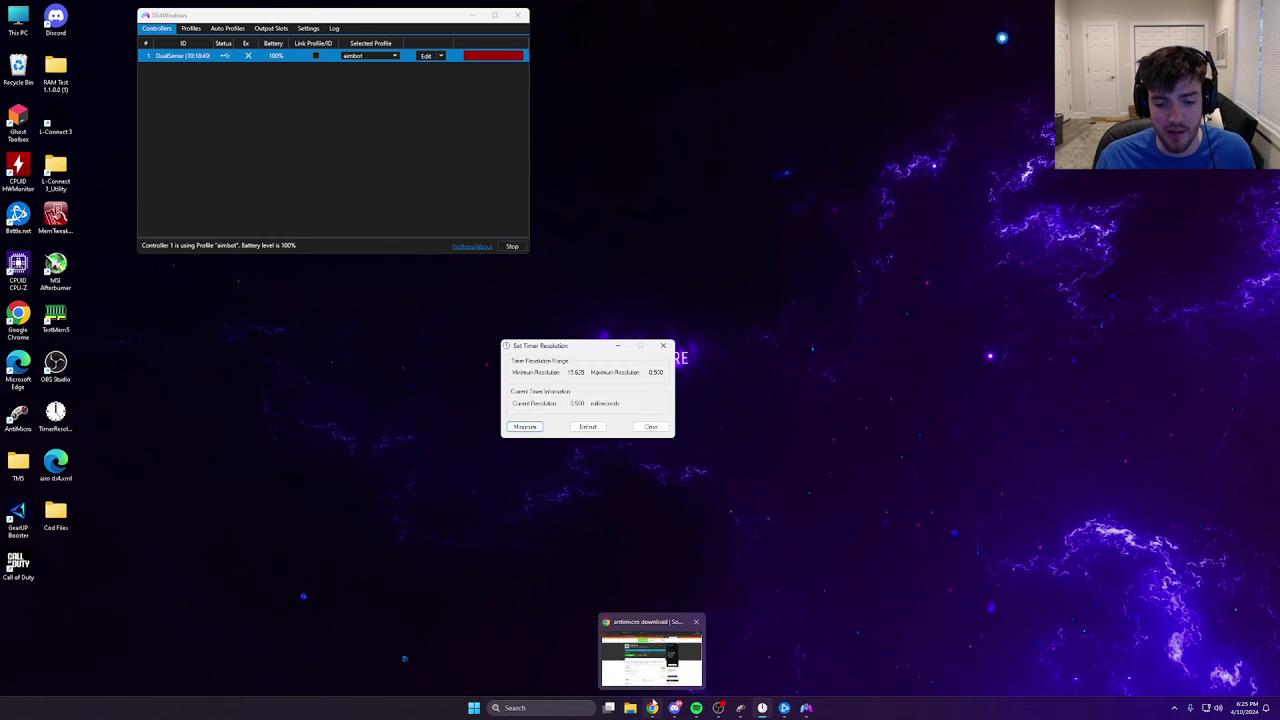
pyautogui.click(653, 705)
pyautogui.click(450, 9)
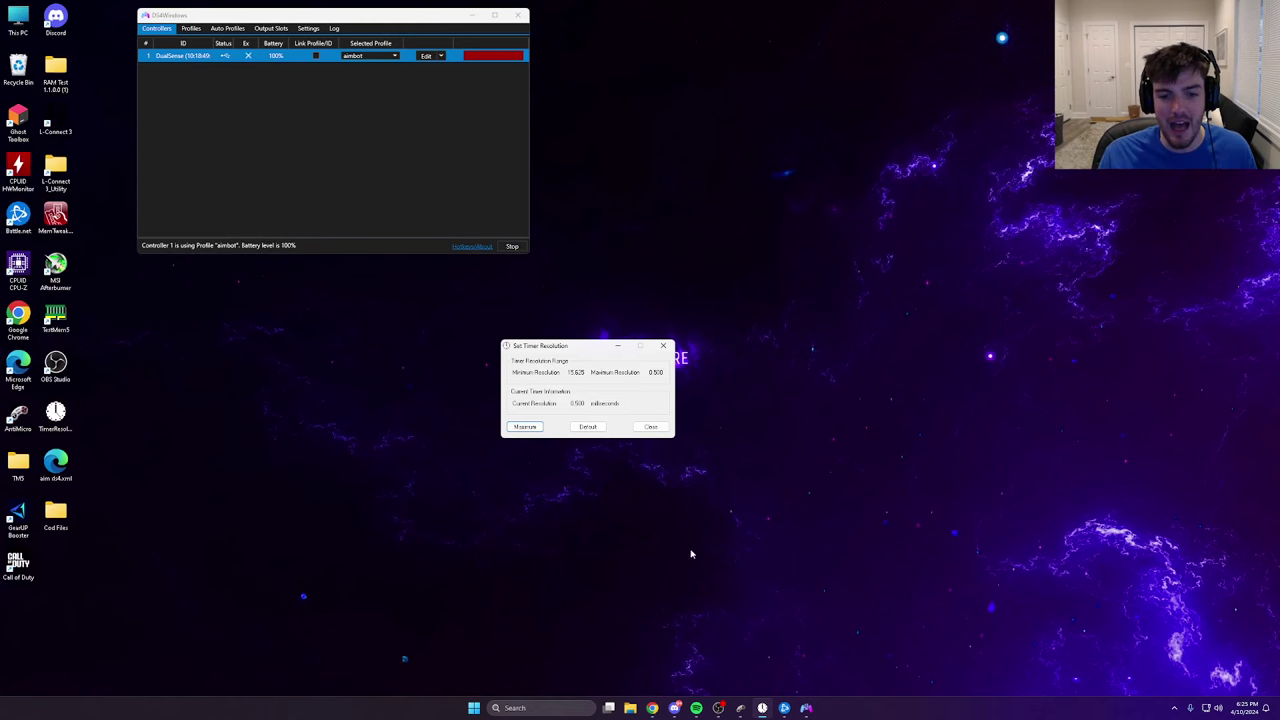
# Step: Reapply the maximum timer resolution and clear the Set Timer Resolution and DS4Windows windows from the desktop
pyautogui.click(525, 427)
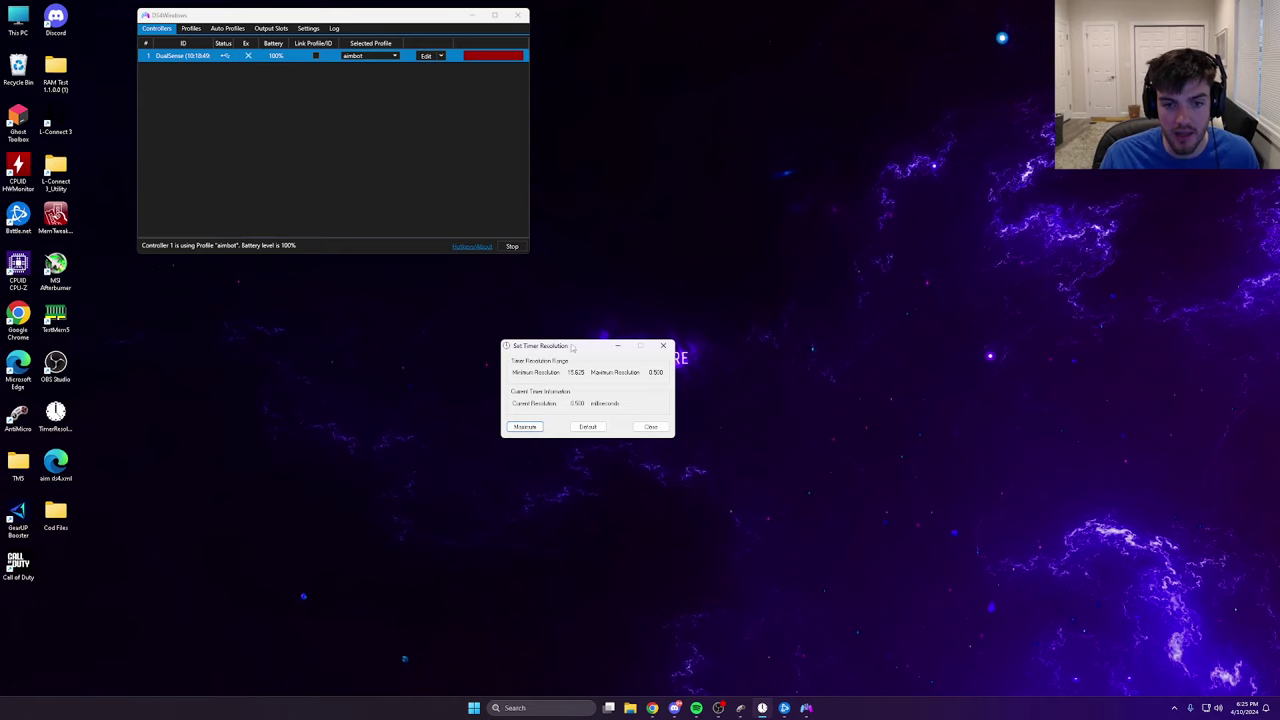
pyautogui.hotkey('alt', 'F4')
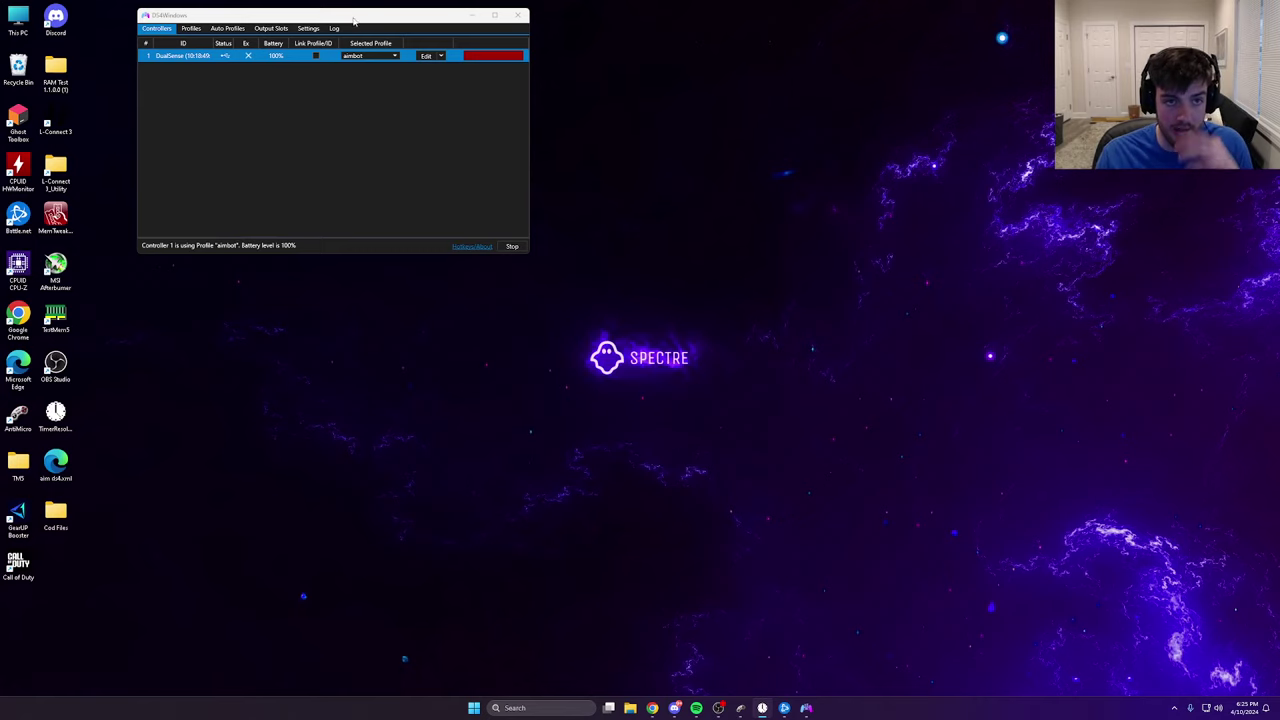
pyautogui.moveTo(362, 22); pyautogui.dragTo(561, 138)
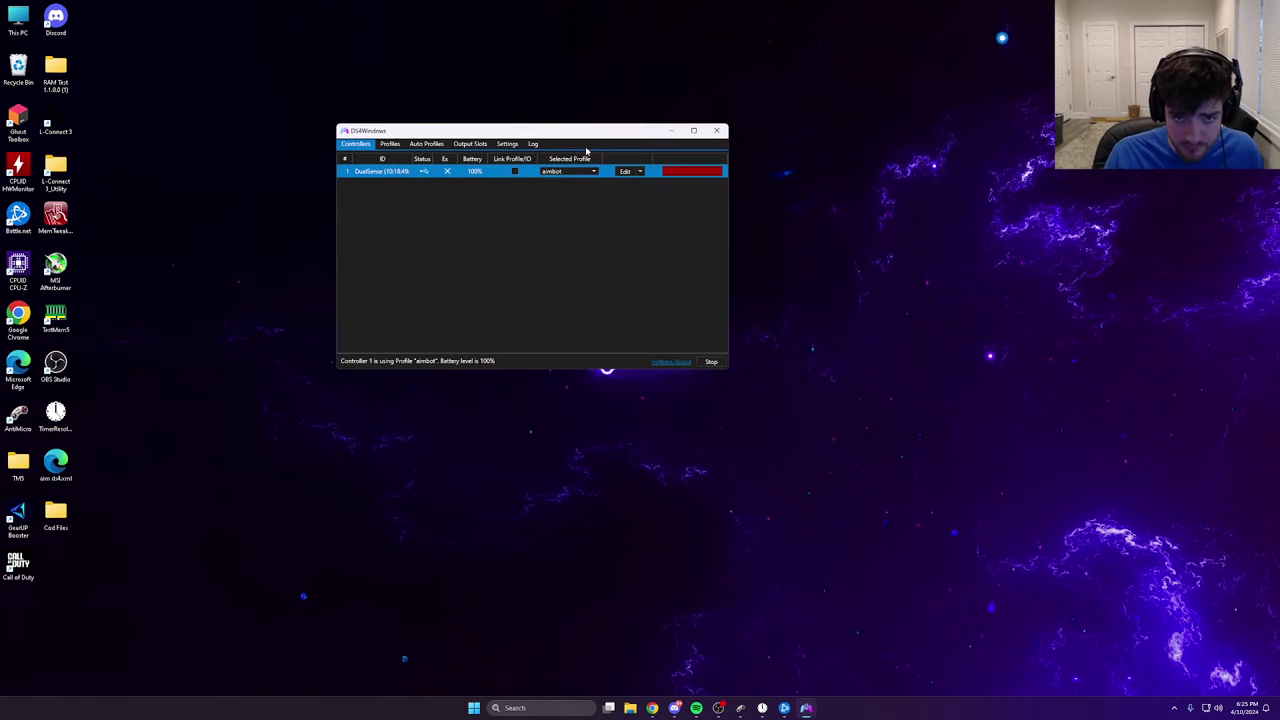
pyautogui.hotkey('alt', 'F4')
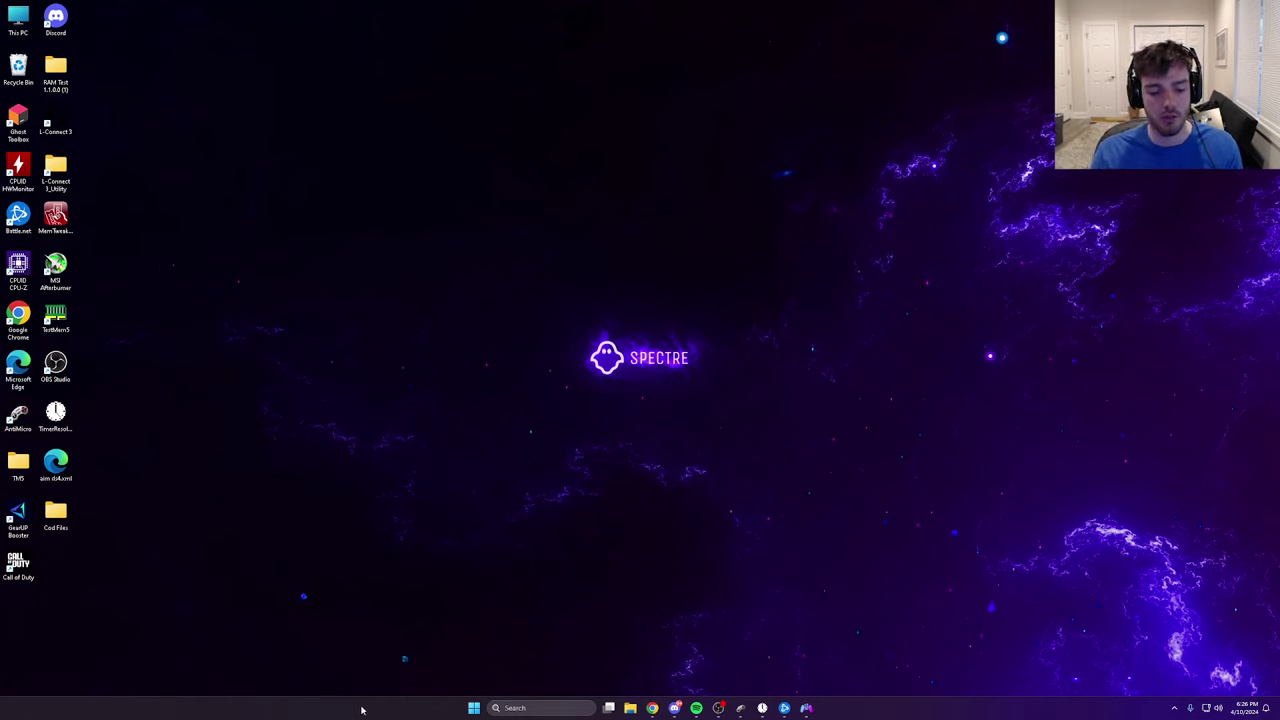
# Step: Open Task Manager
pyautogui.rightClick(365, 708)
pyautogui.click(400, 669)
pyautogui.rightClick(388, 706)
pyautogui.click(402, 702)
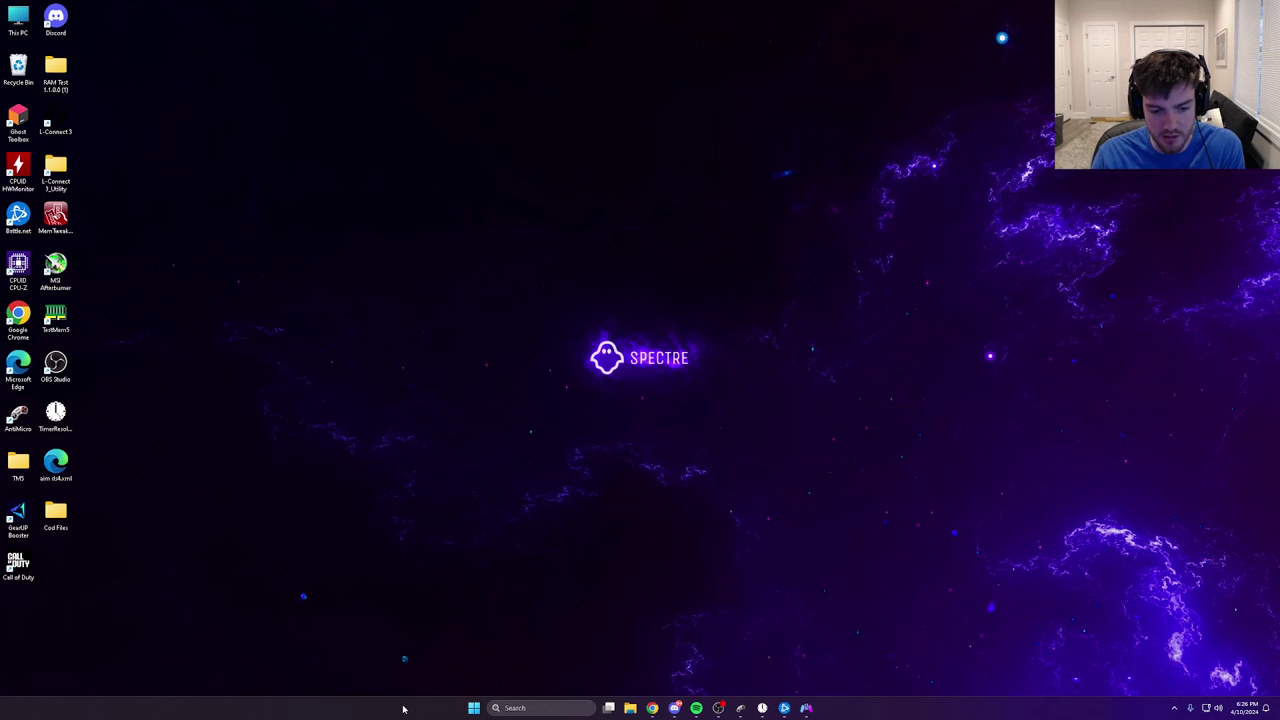
pyautogui.rightClick(406, 708)
pyautogui.click(442, 669)
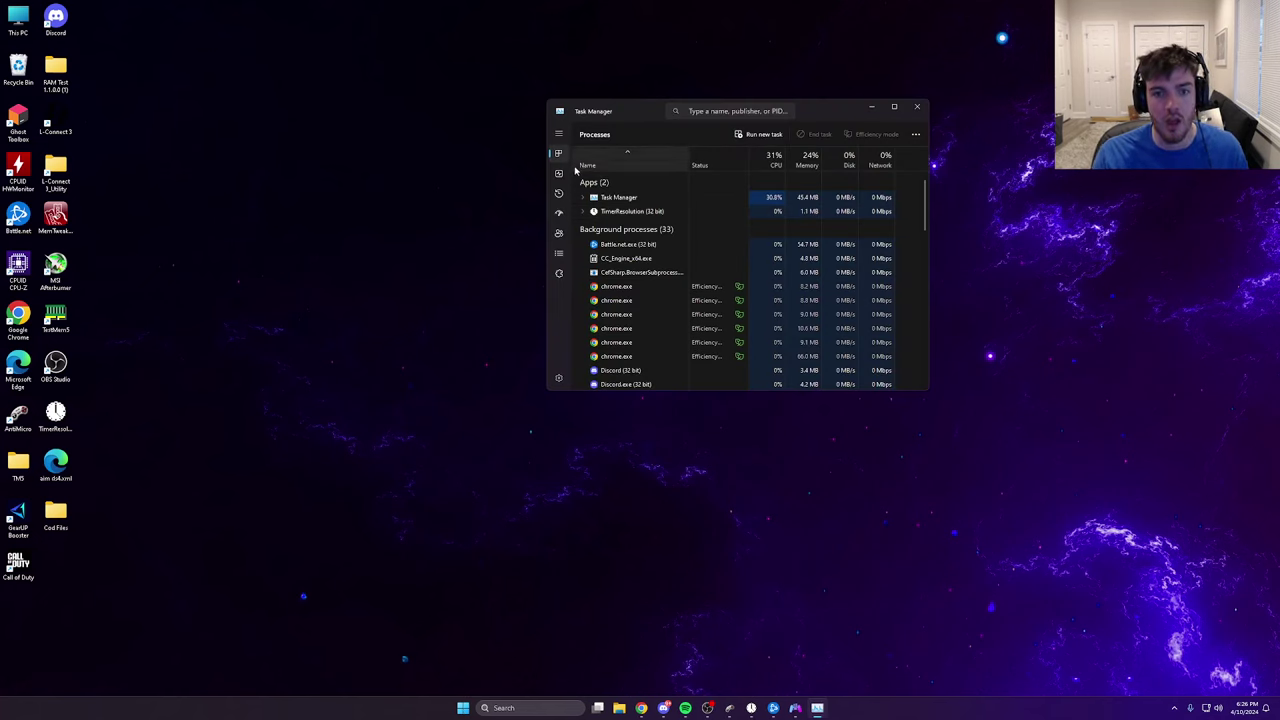
# Step: Review the CPU and memory performance details in Task Manager, including the memory speed
pyautogui.click(560, 174)
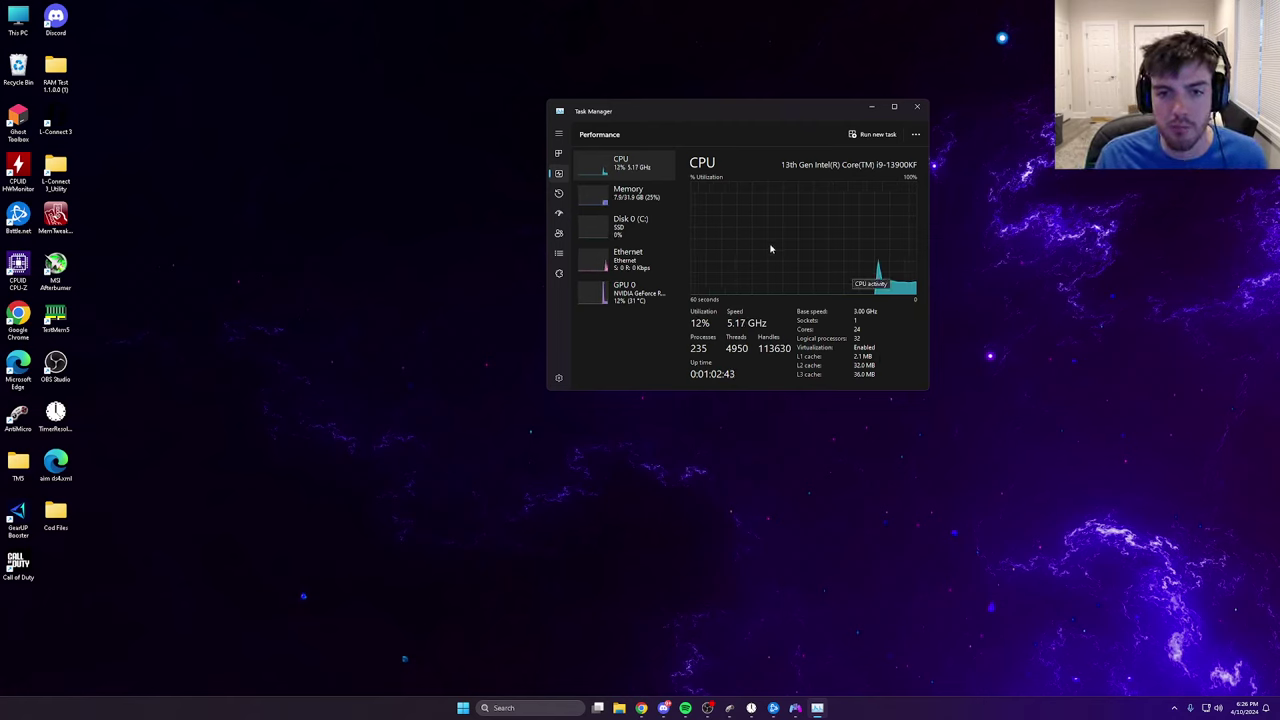
pyautogui.press('Down')
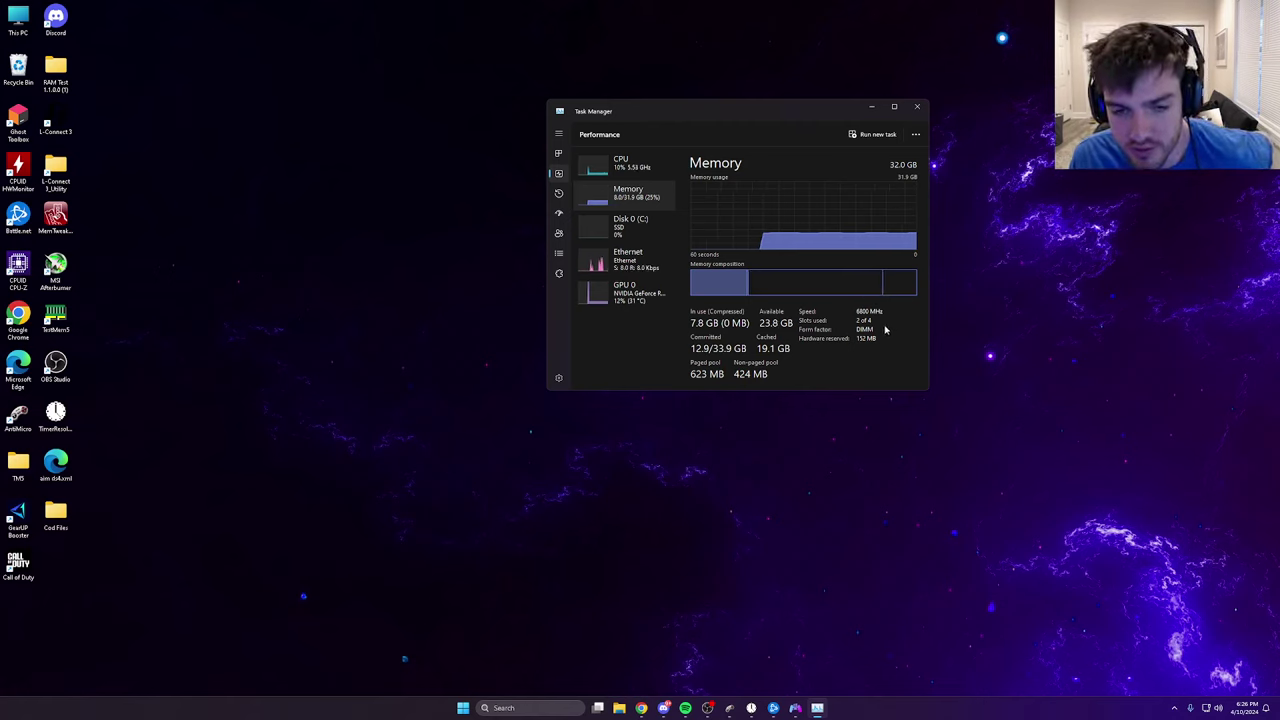
pyautogui.moveTo(769, 106); pyautogui.dragTo(686, 101)
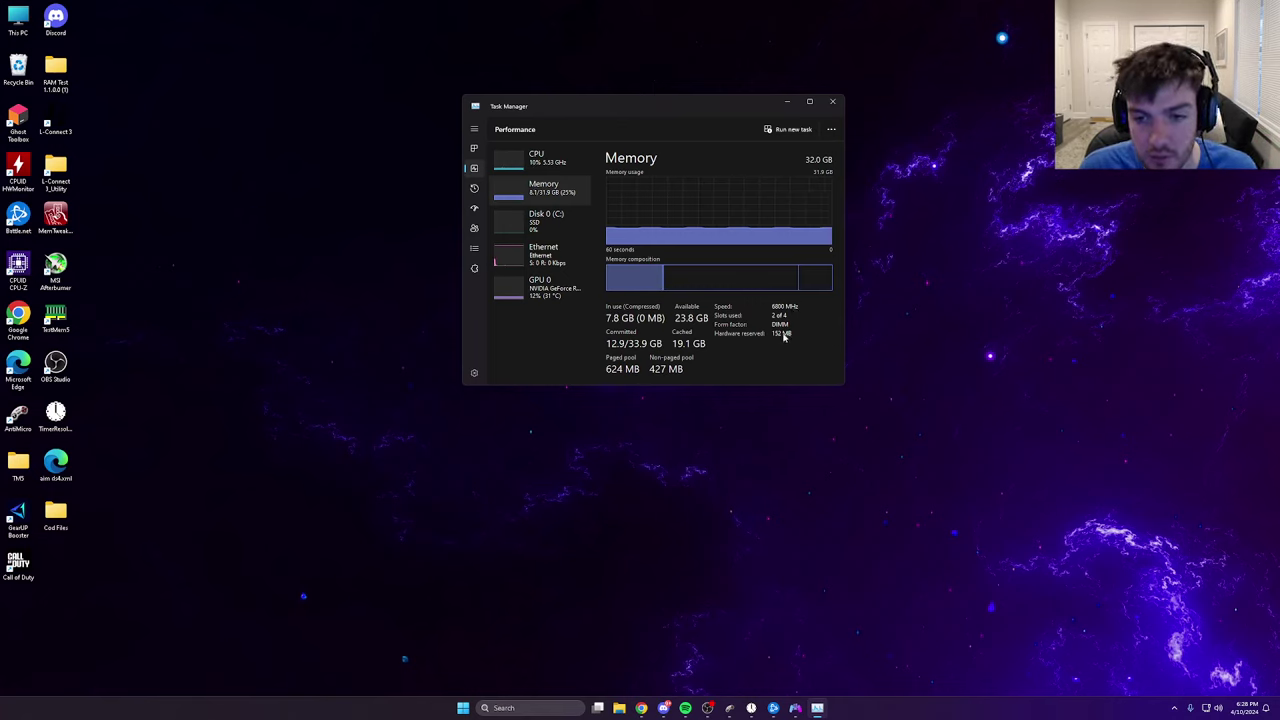
pyautogui.click(552, 164)
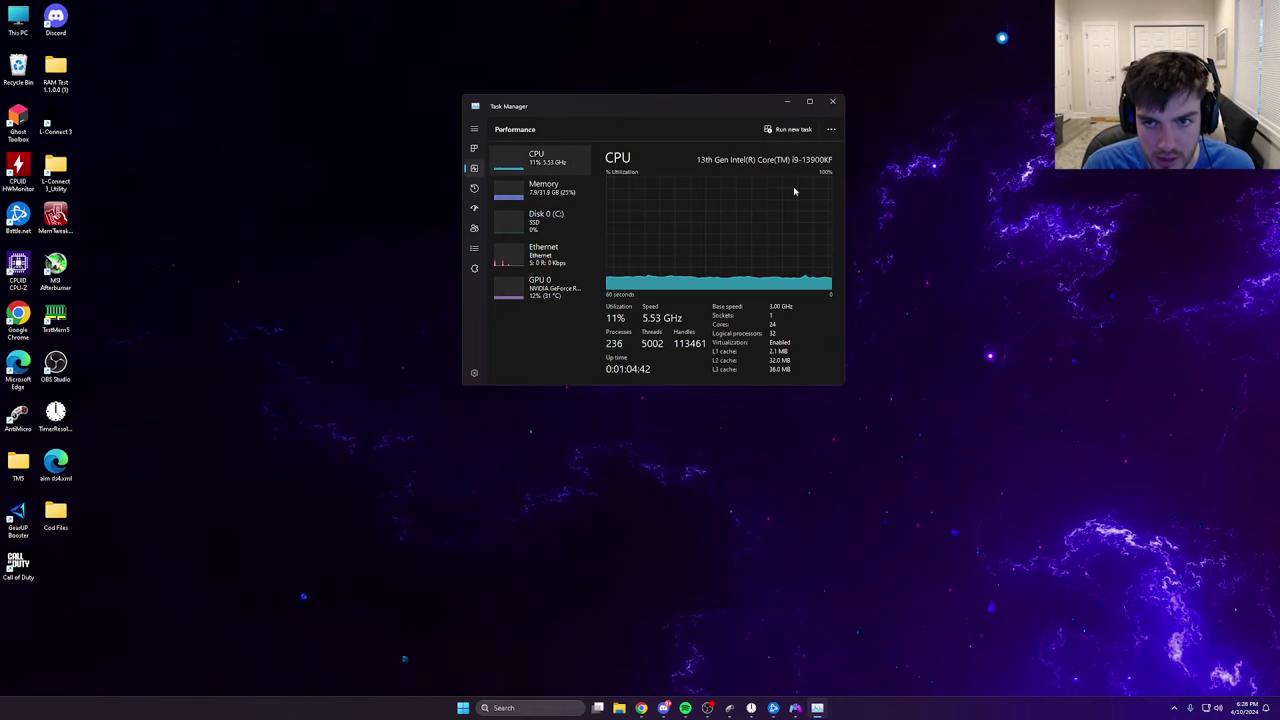
# Step: Close Task Manager
pyautogui.click(832, 102)
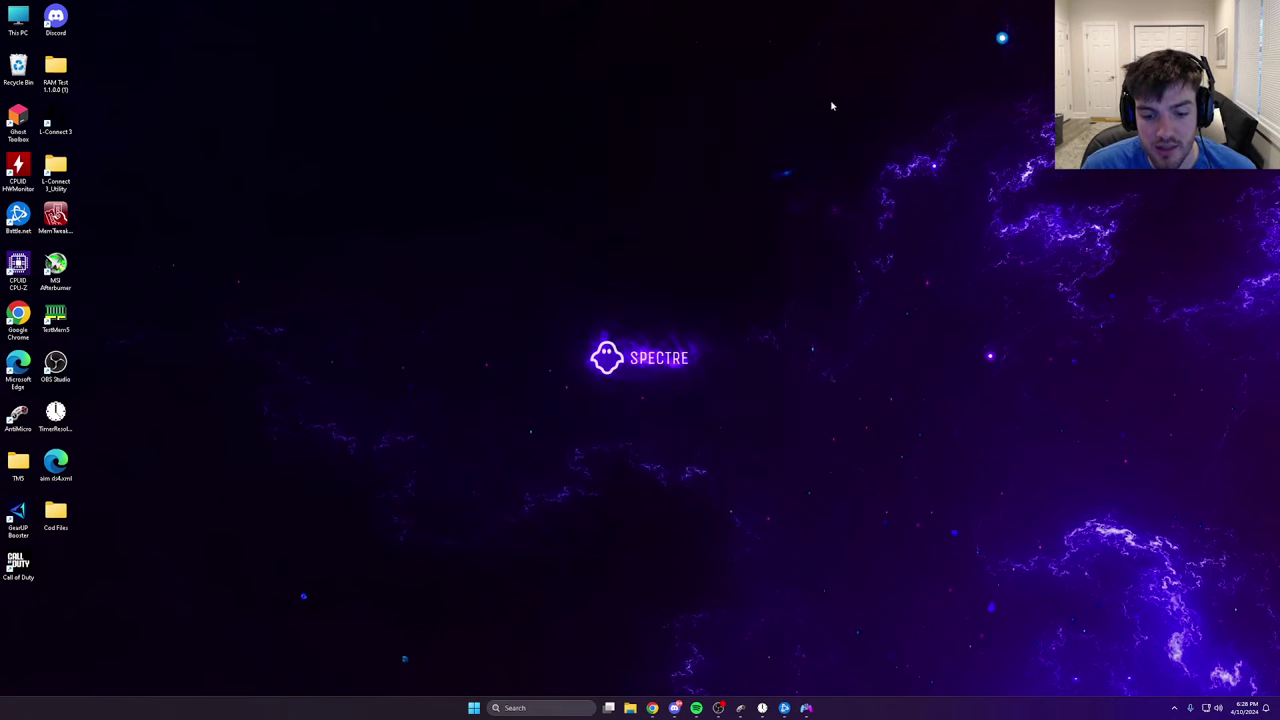
pyautogui.click(538, 703)
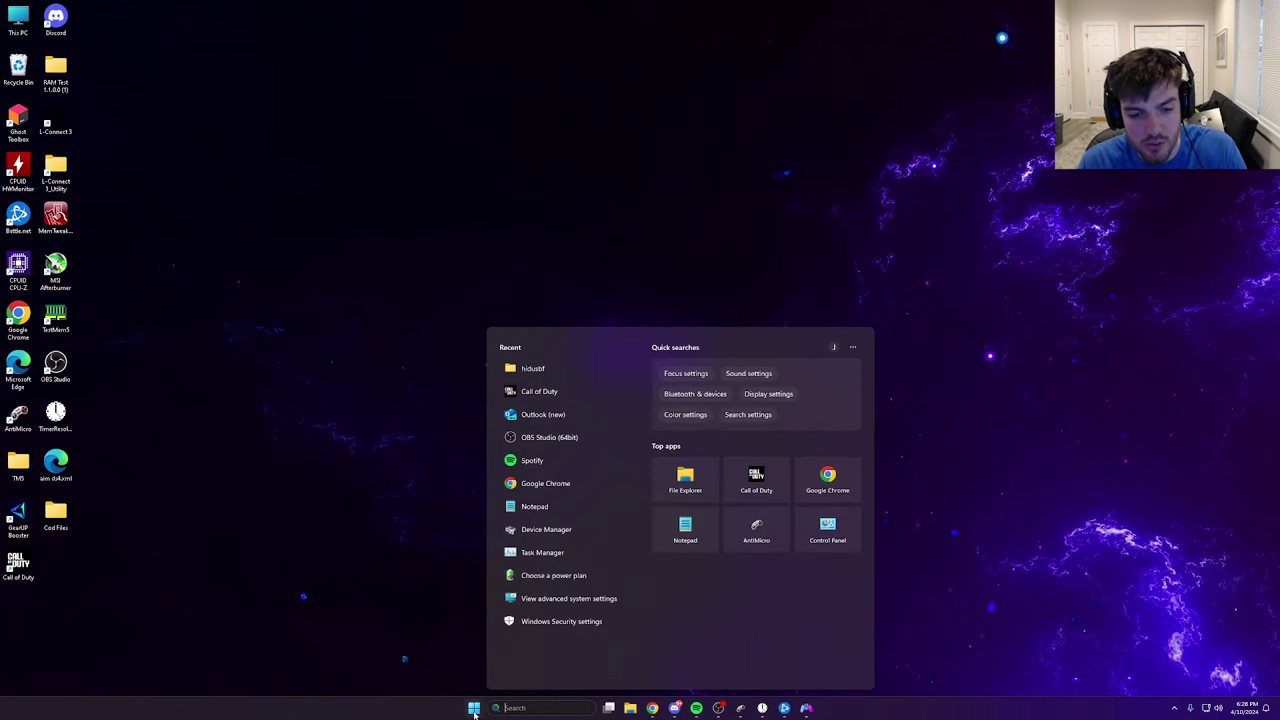
pyautogui.click(474, 708)
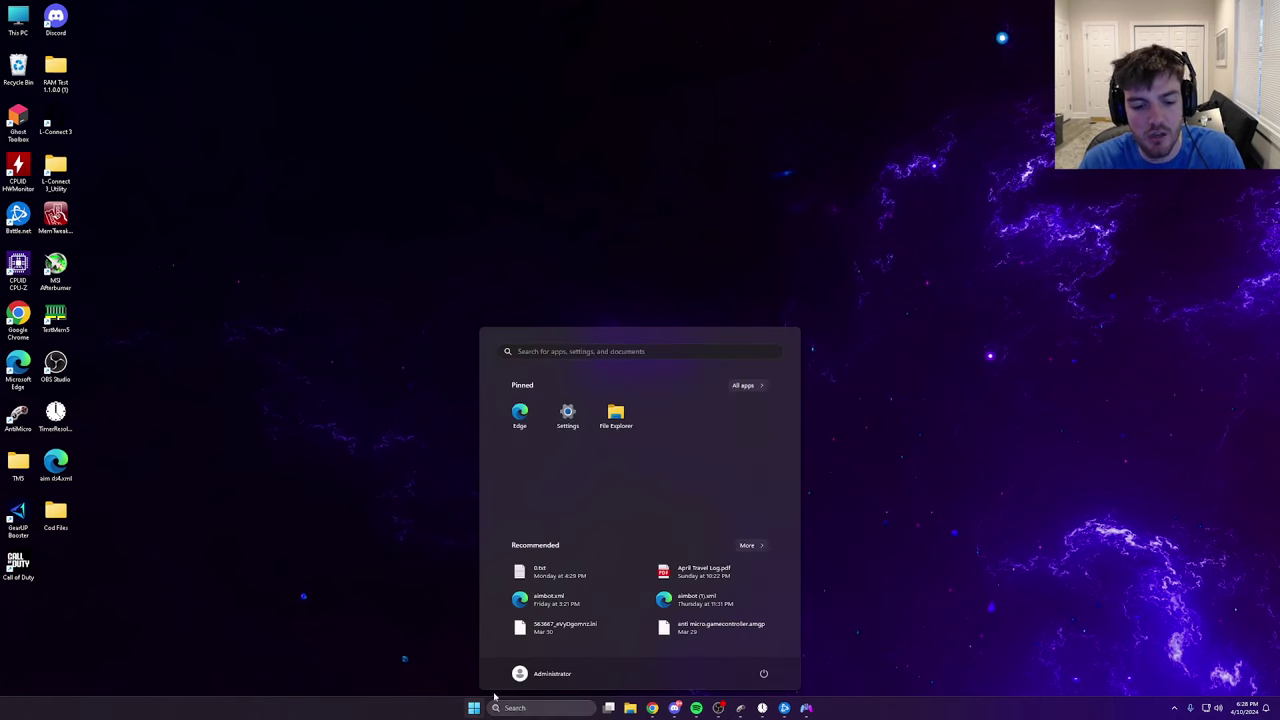
pyautogui.click(762, 673)
pyautogui.click(757, 658)
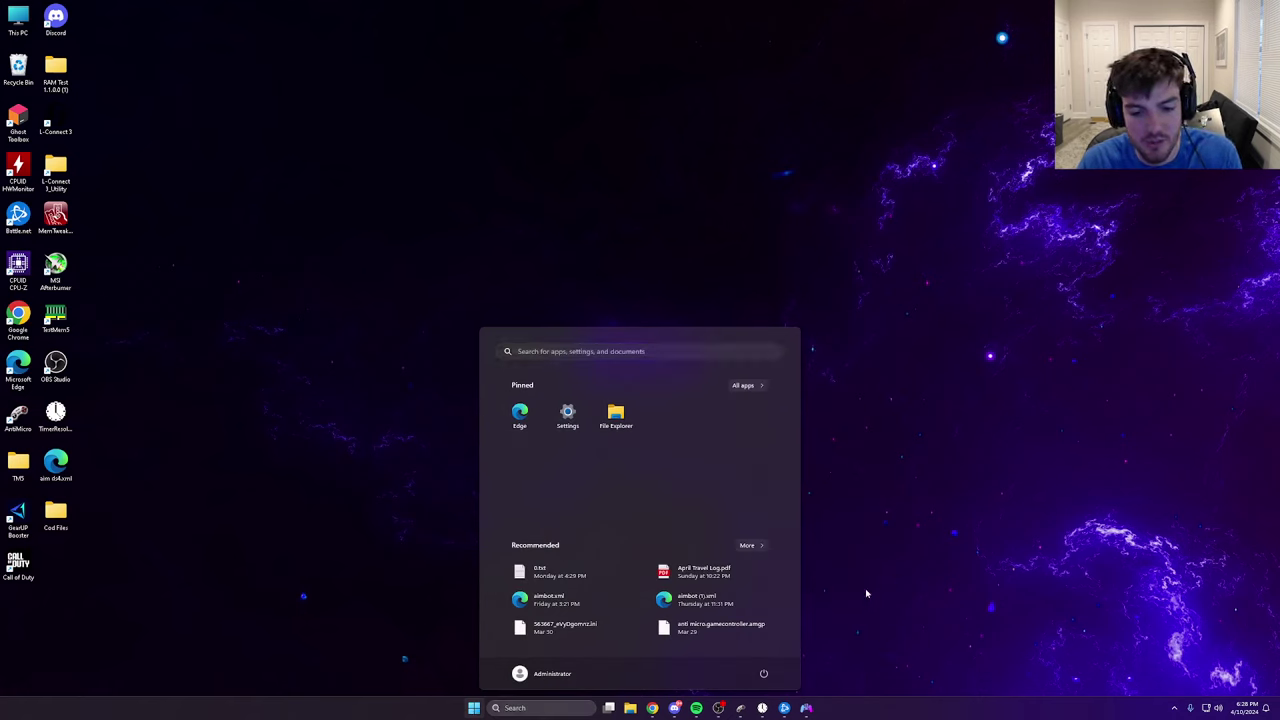
pyautogui.click(517, 707)
pyautogui.click(1024, 577)
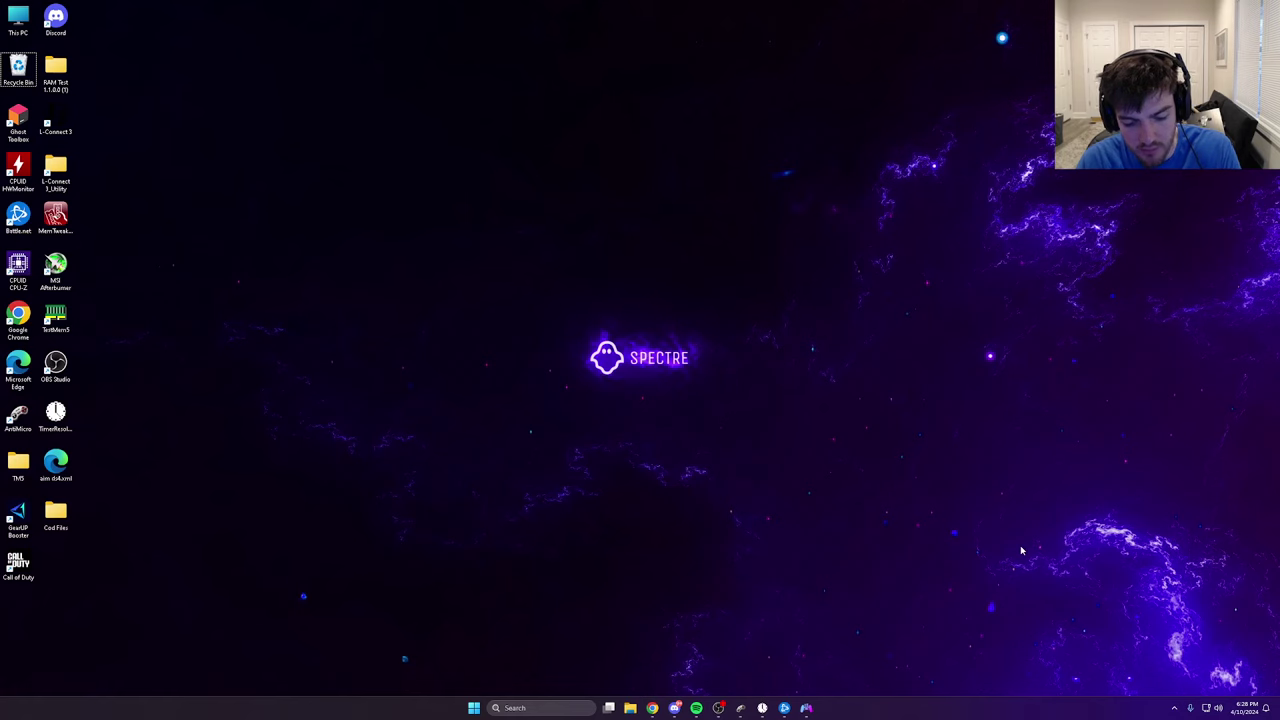
# Step: Open the Gaming section of Windows Settings and check the Game Bar controller option
pyautogui.press('super+i')
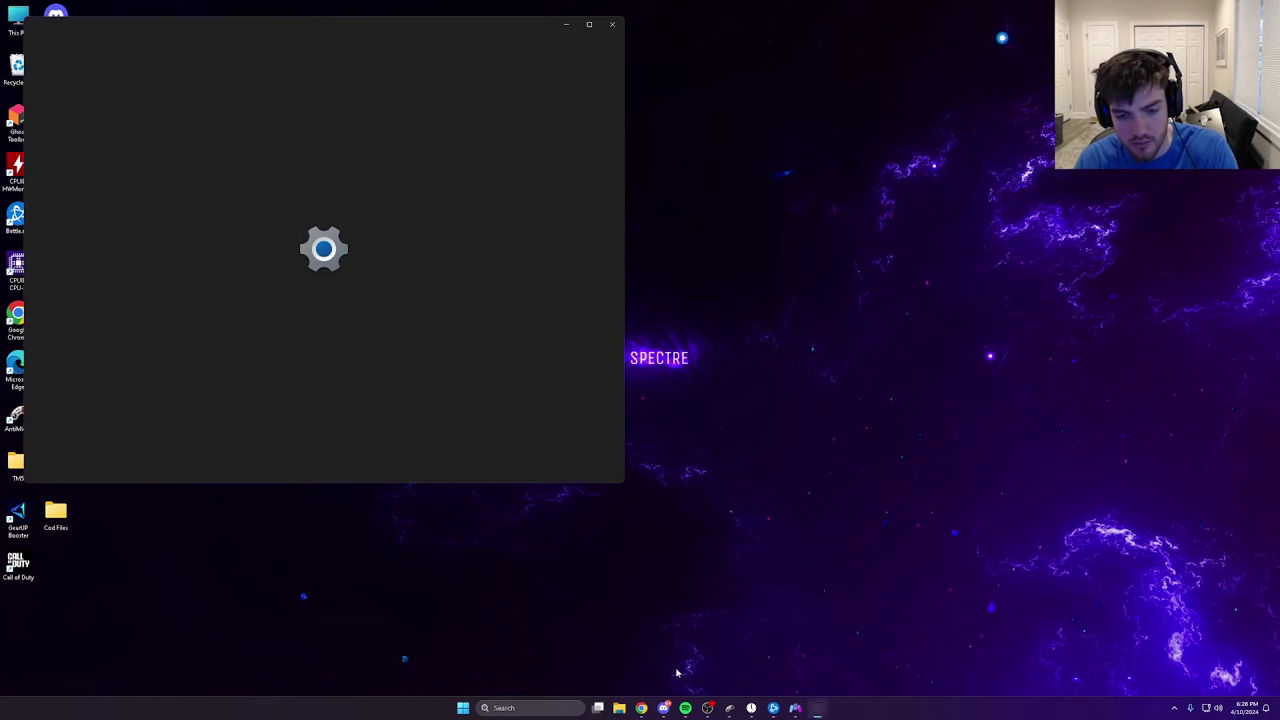
pyautogui.click(122, 287)
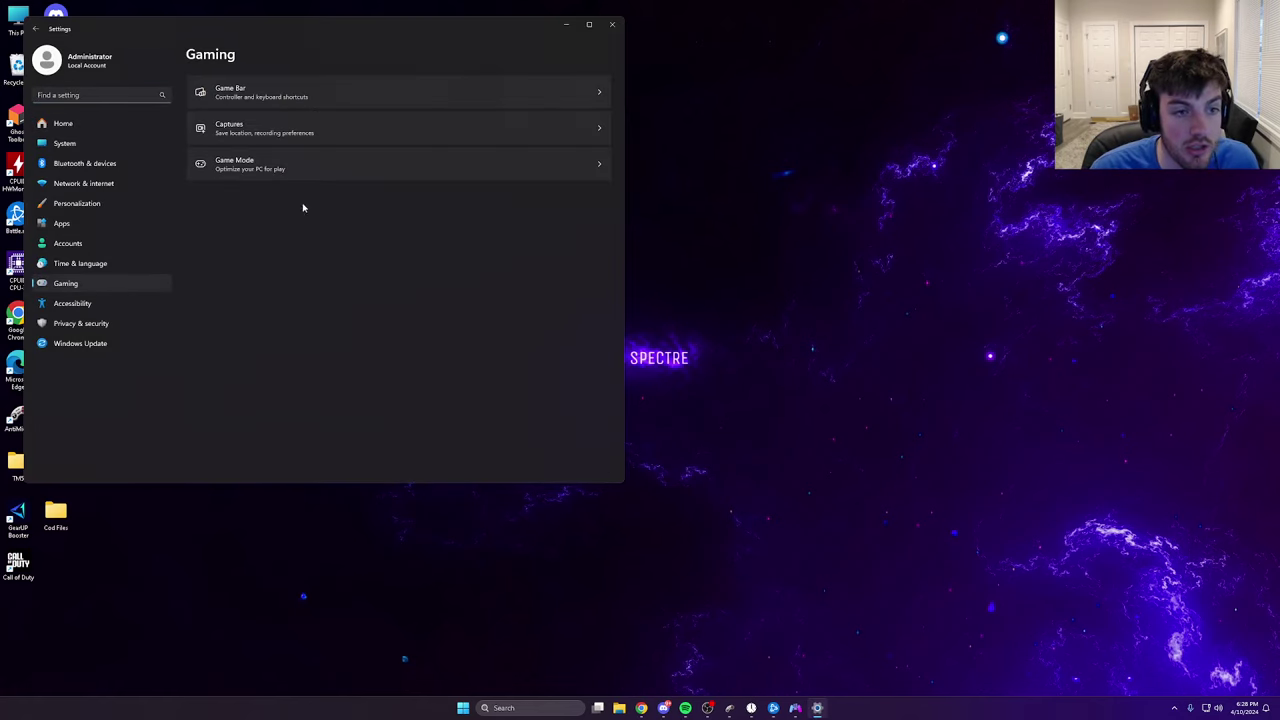
pyautogui.click(331, 100)
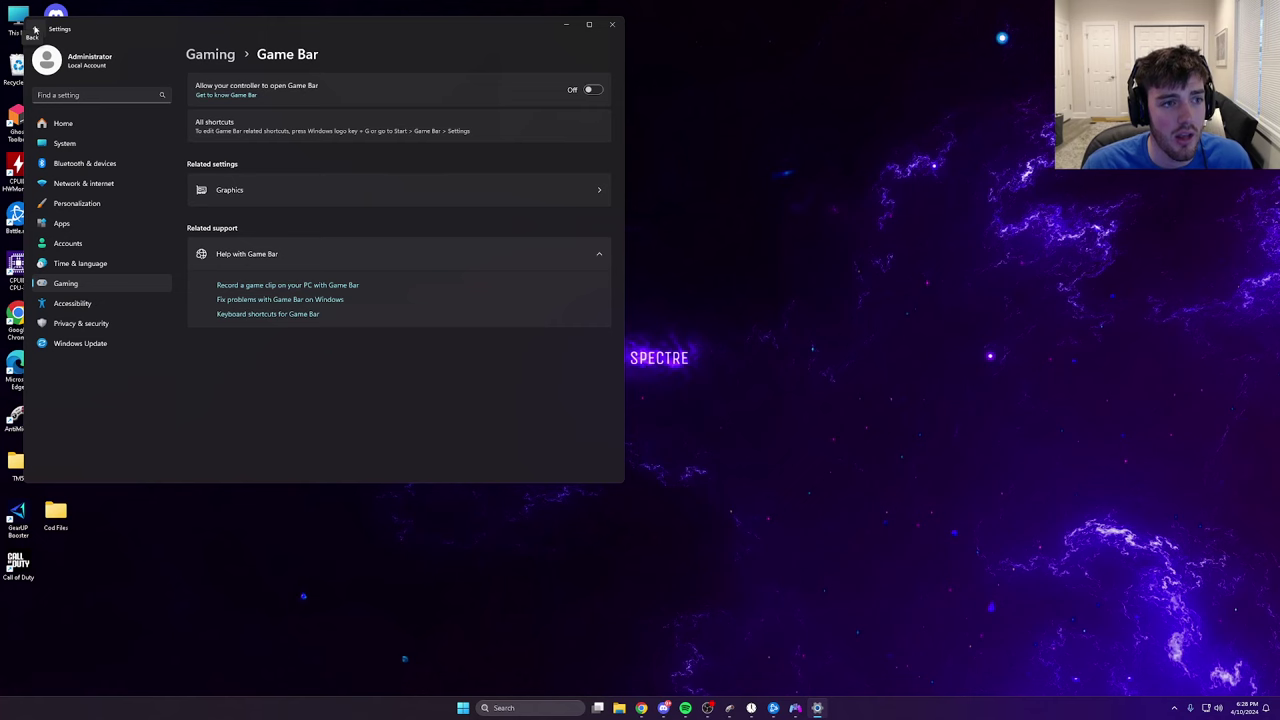
pyautogui.click(35, 30)
# Step: Review the Captures recording preferences and the Game Mode setting, and close Windows Settings
pyautogui.click(323, 128)
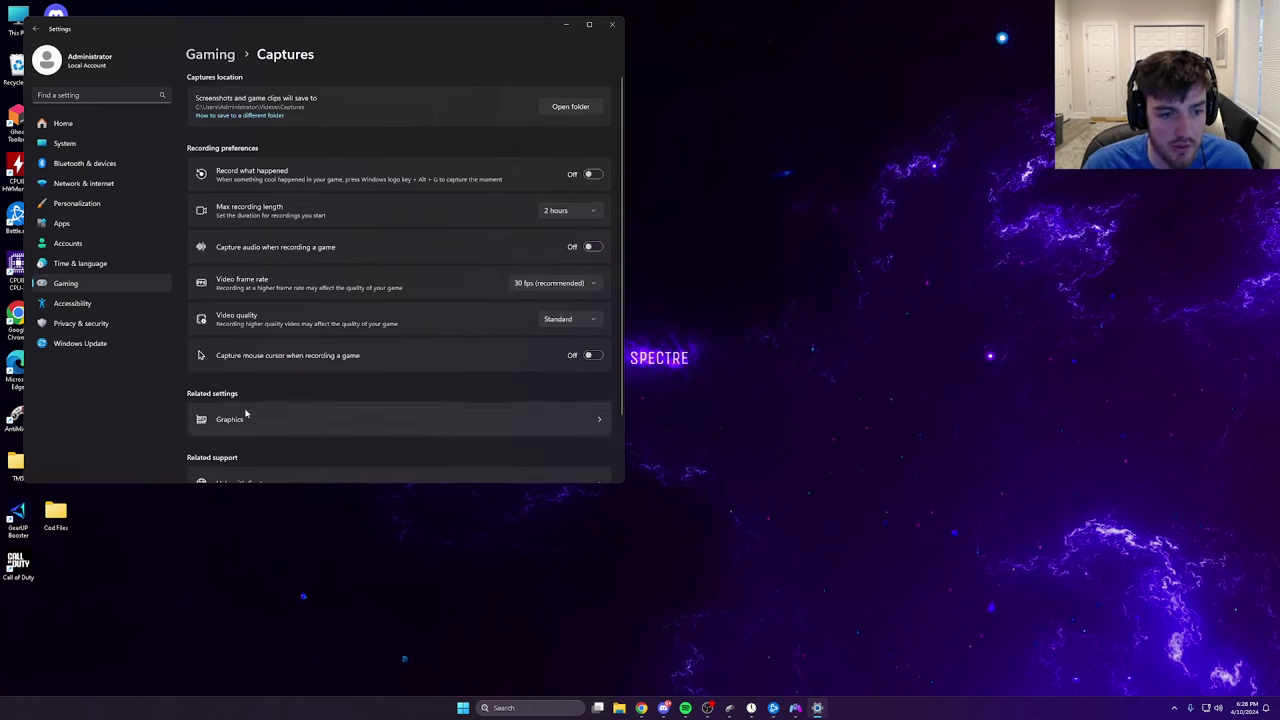
pyautogui.click(37, 29)
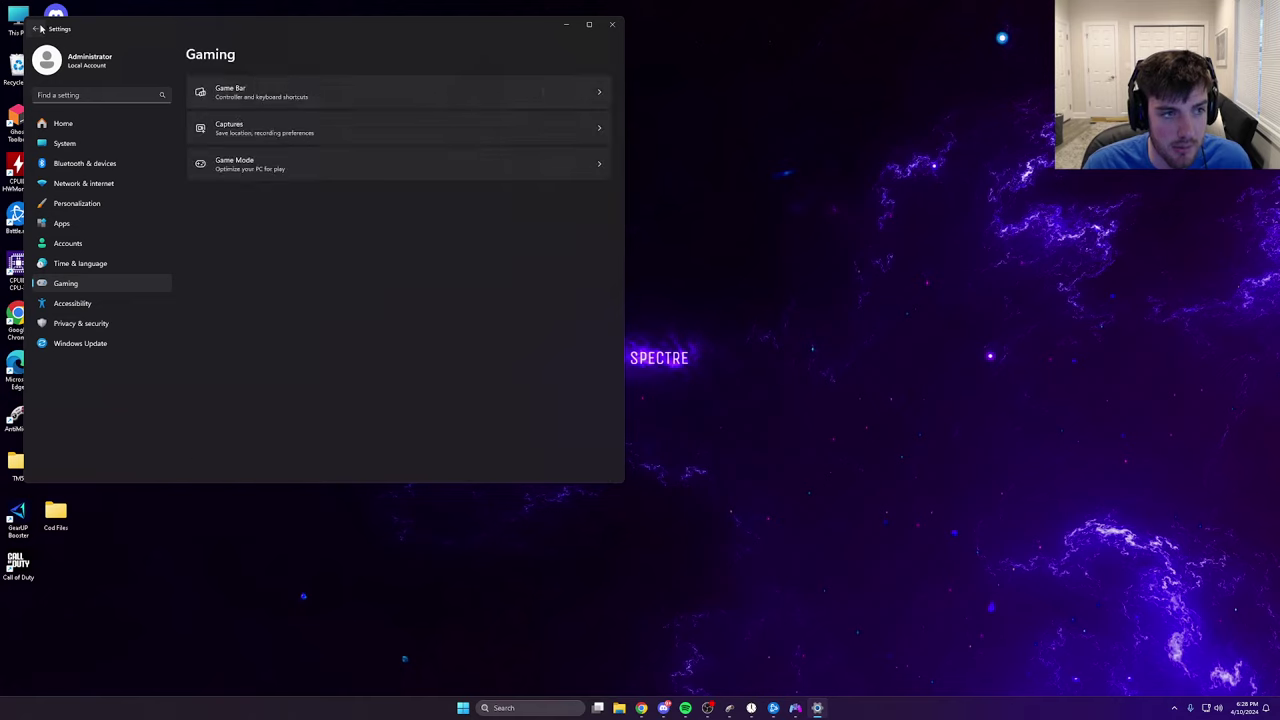
pyautogui.click(321, 172)
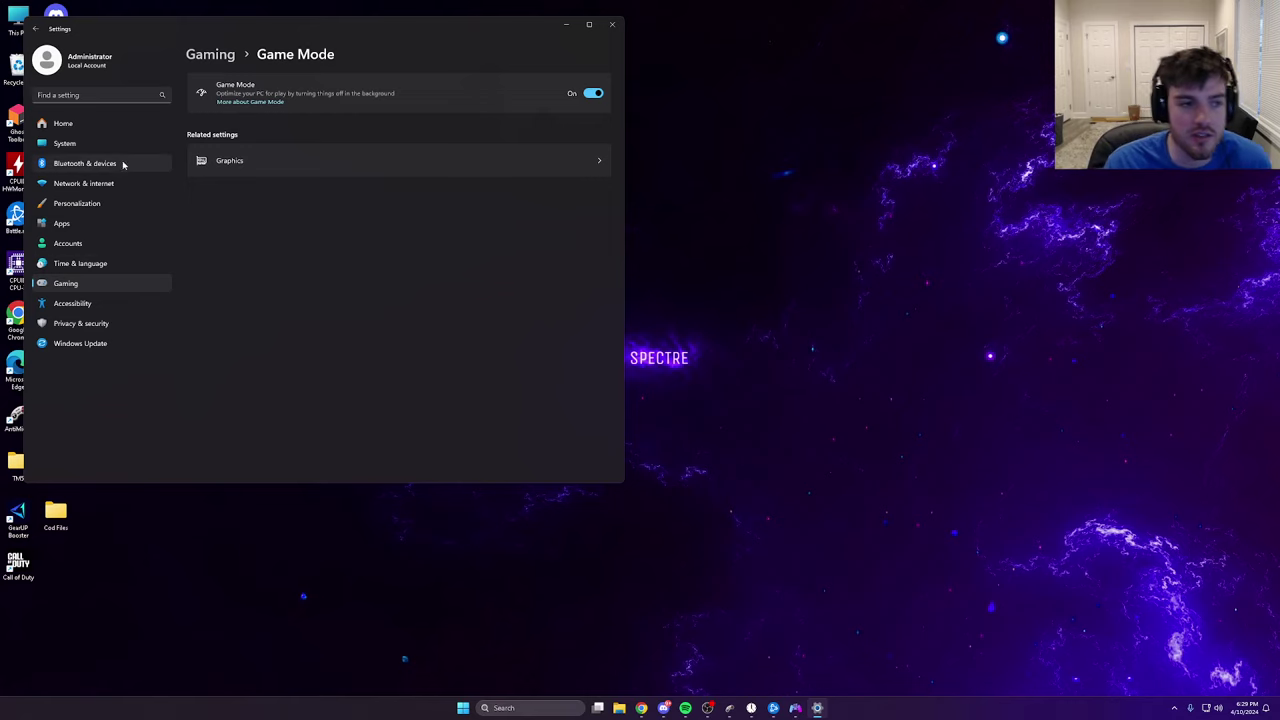
pyautogui.click(613, 26)
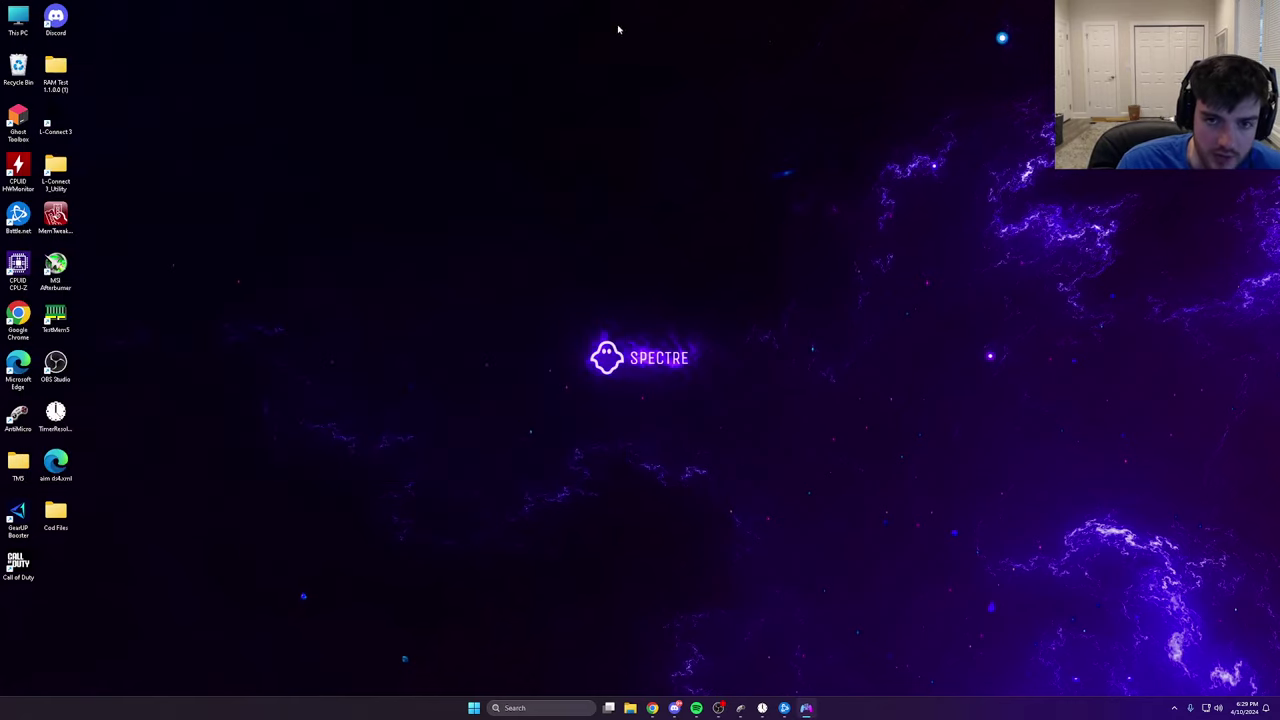
# Step: Check the visual effects choice in Performance Options through the advanced system settings, and close both dialogs
pyautogui.click(539, 709)
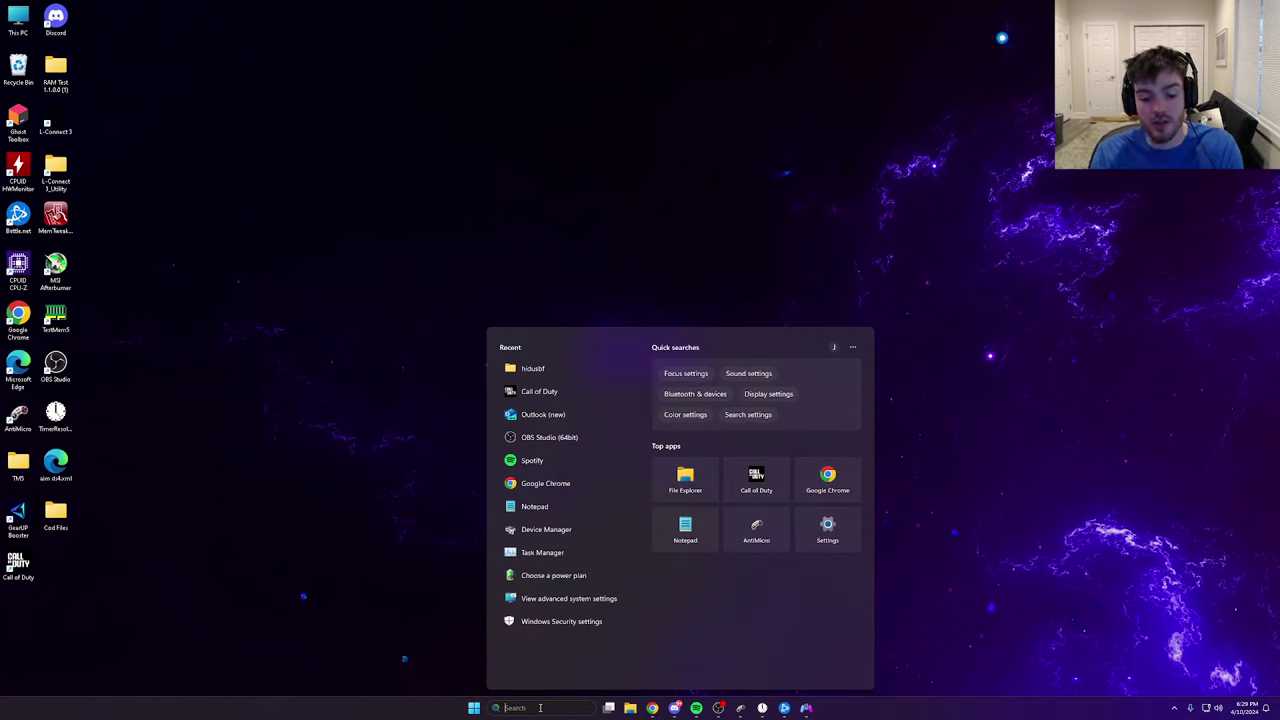
pyautogui.write('view advanced system setti')
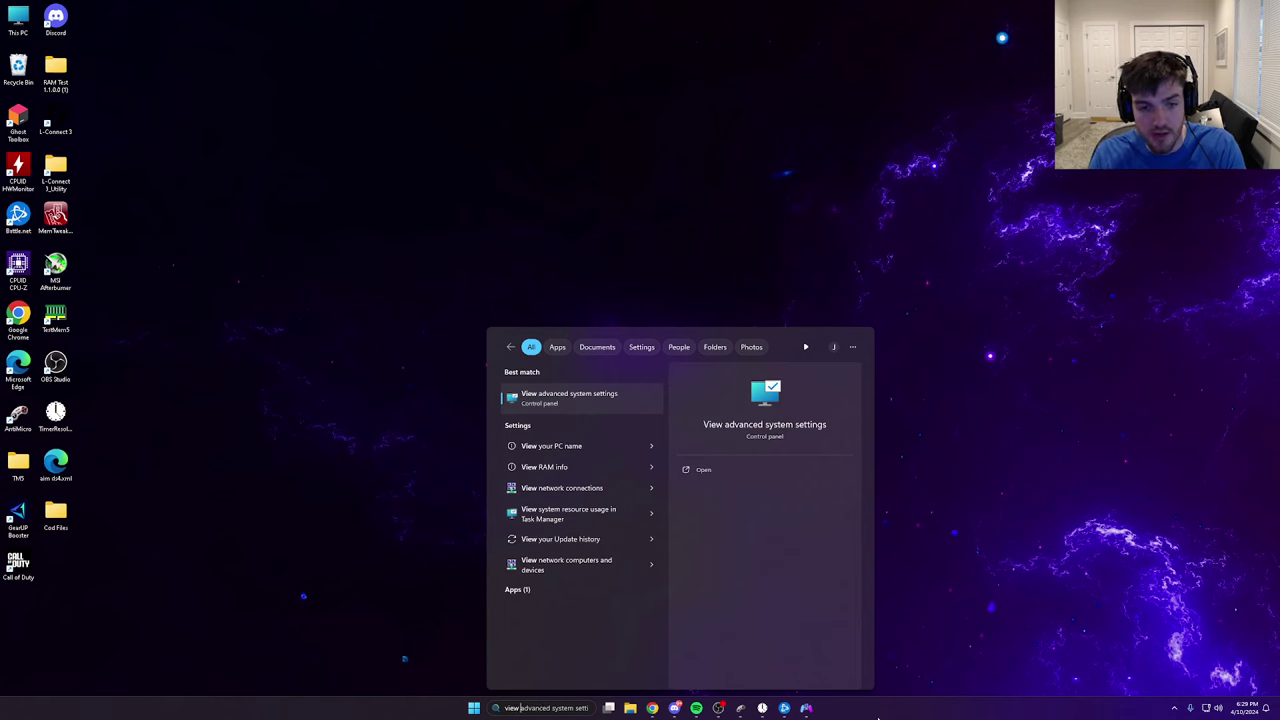
pyautogui.click(605, 402)
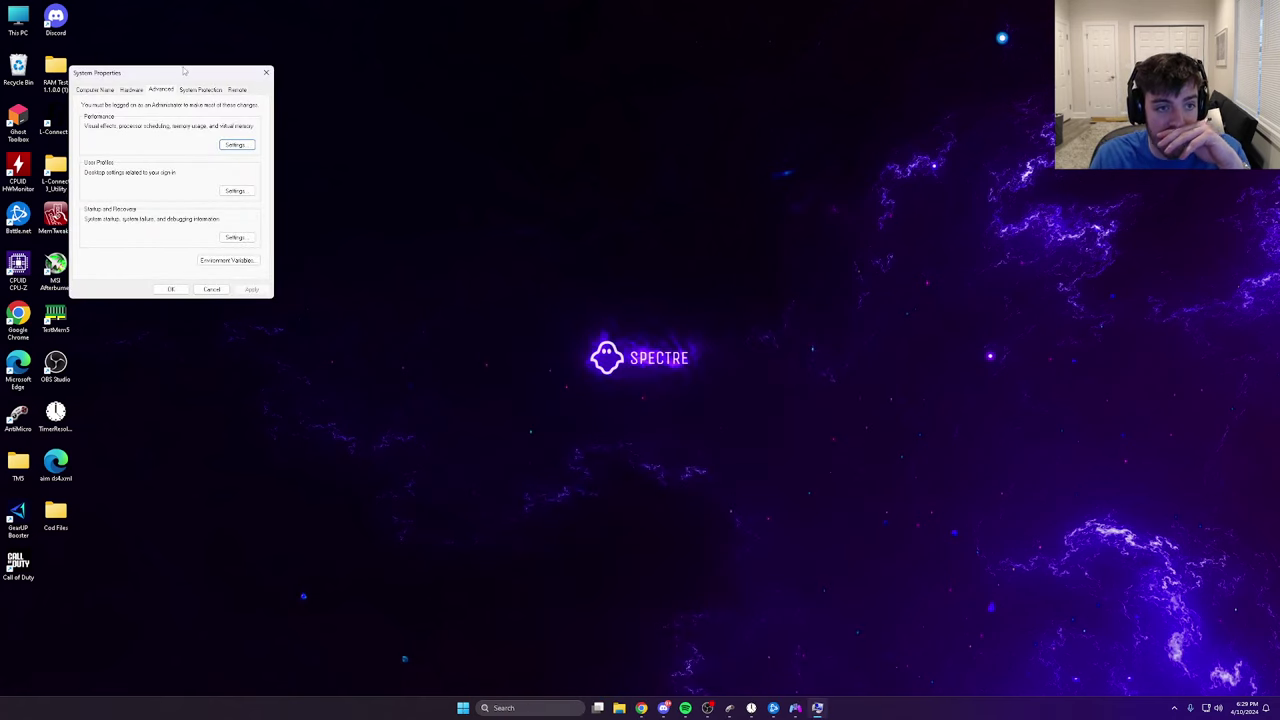
pyautogui.moveTo(184, 71); pyautogui.dragTo(442, 78)
pyautogui.click(492, 152)
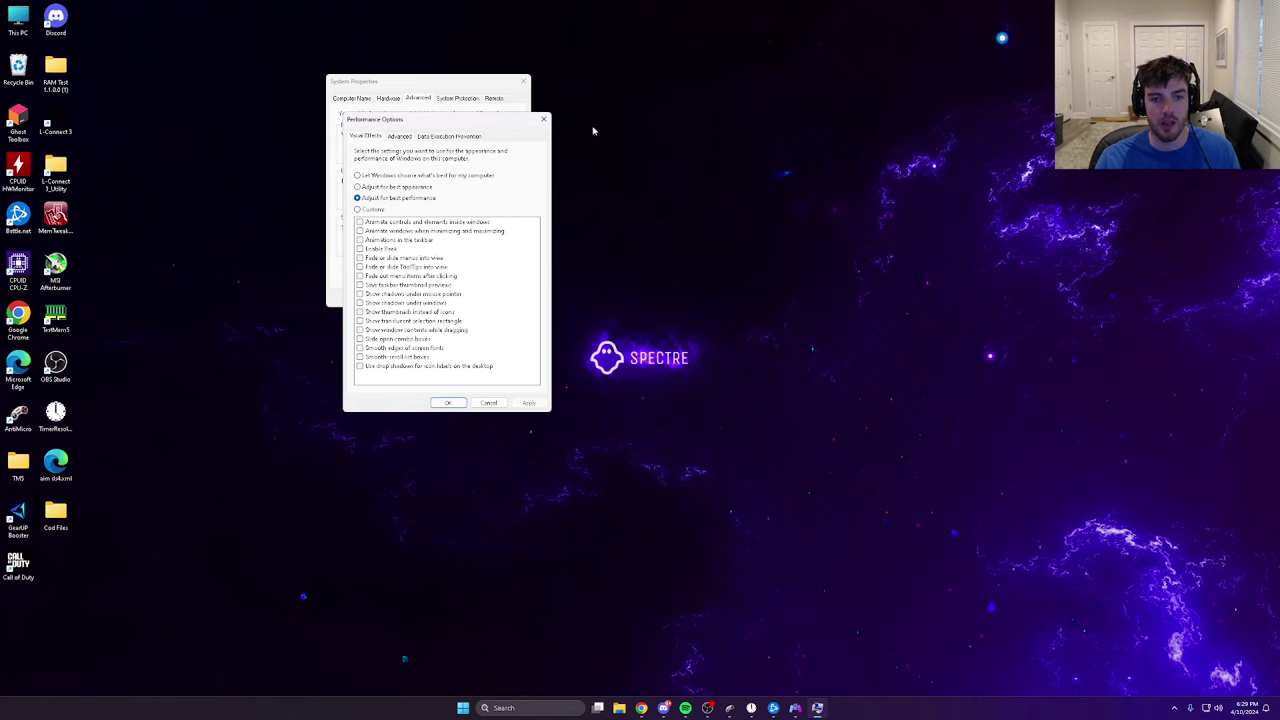
pyautogui.click(543, 119)
pyautogui.click(523, 80)
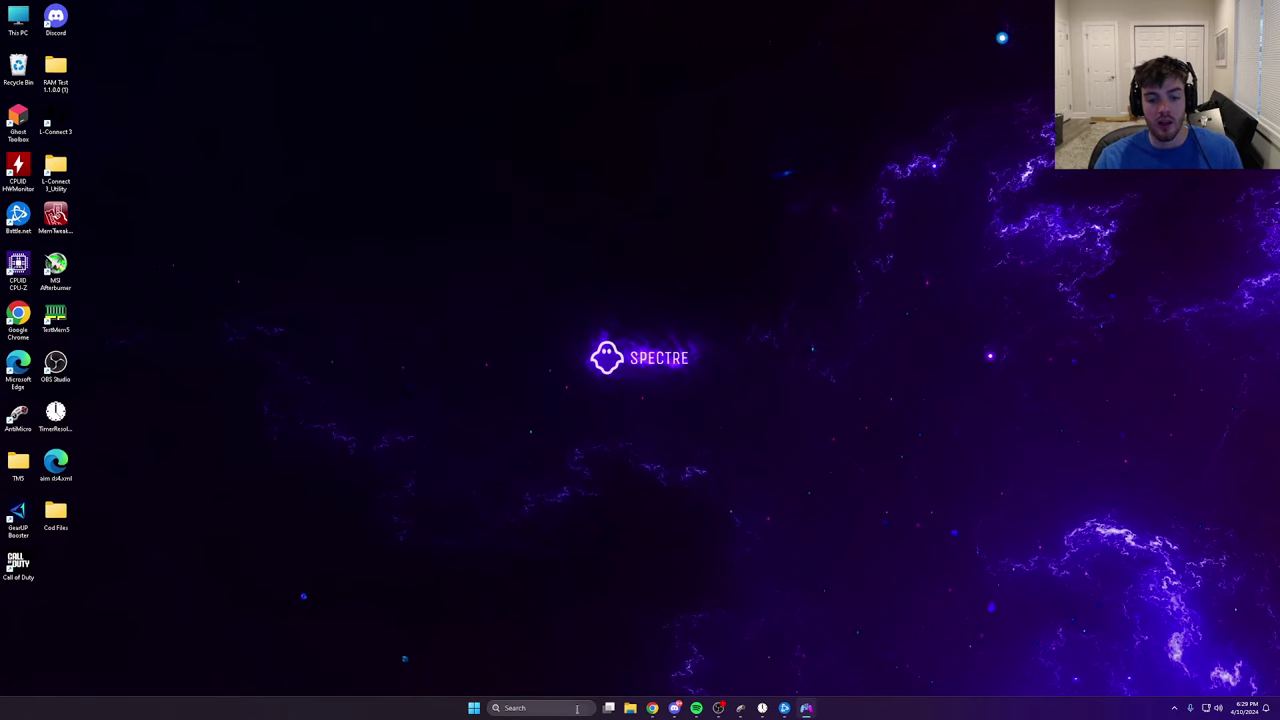
pyautogui.click(577, 708)
pyautogui.write('edit power plan')
pyautogui.press('Return')
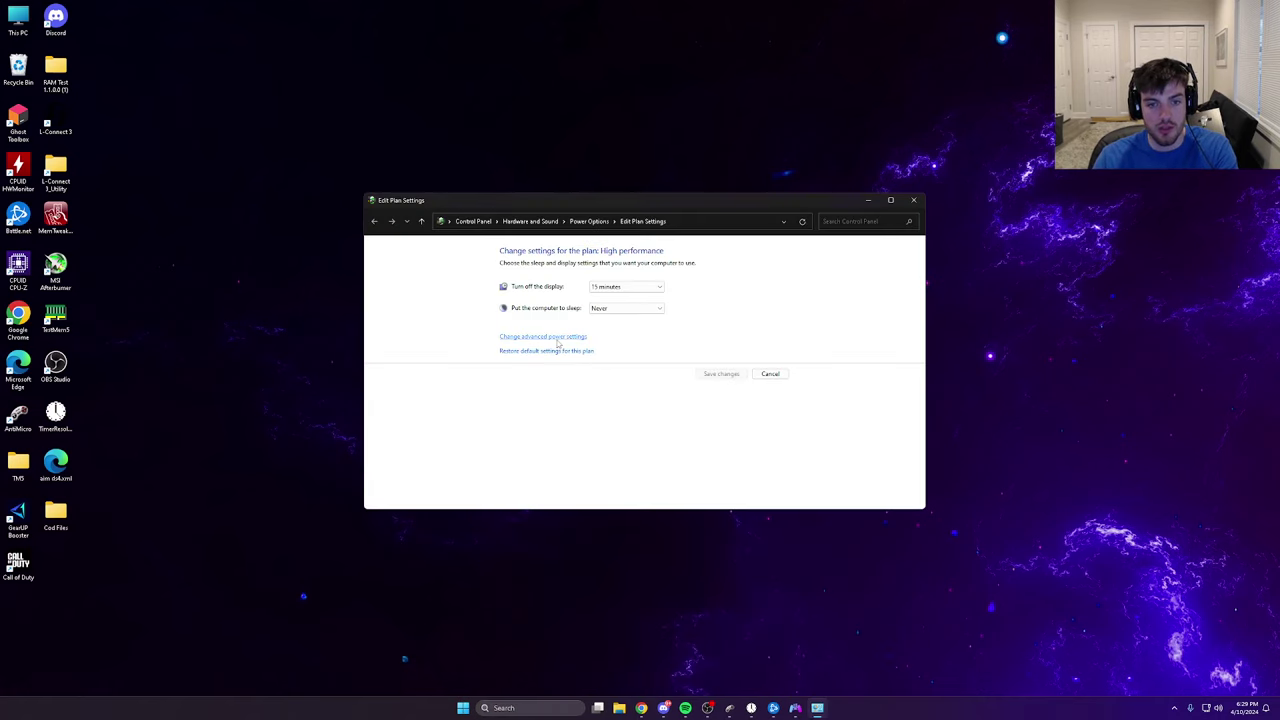
pyautogui.click(913, 200)
# Step: Review the preferred and additional power plans on the Choose a power plan page, and close Power Options
pyautogui.press('super')
pyautogui.write('choose a power plan')
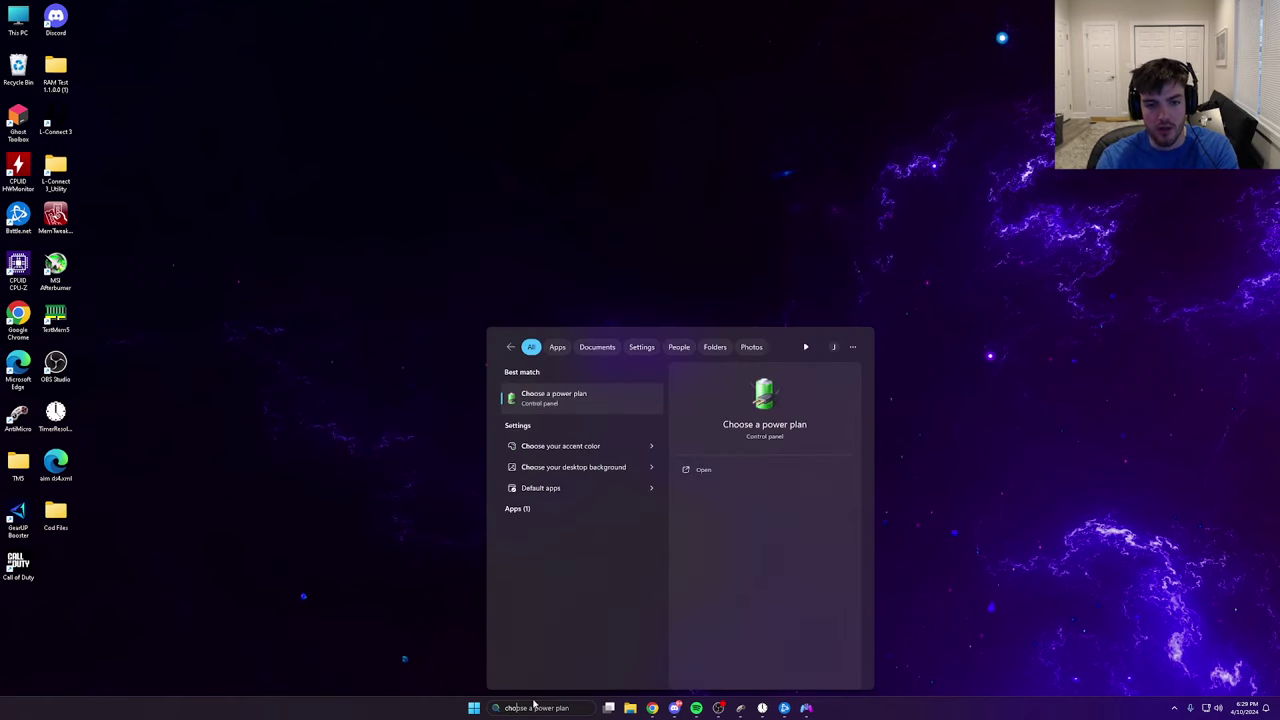
pyautogui.press('Return')
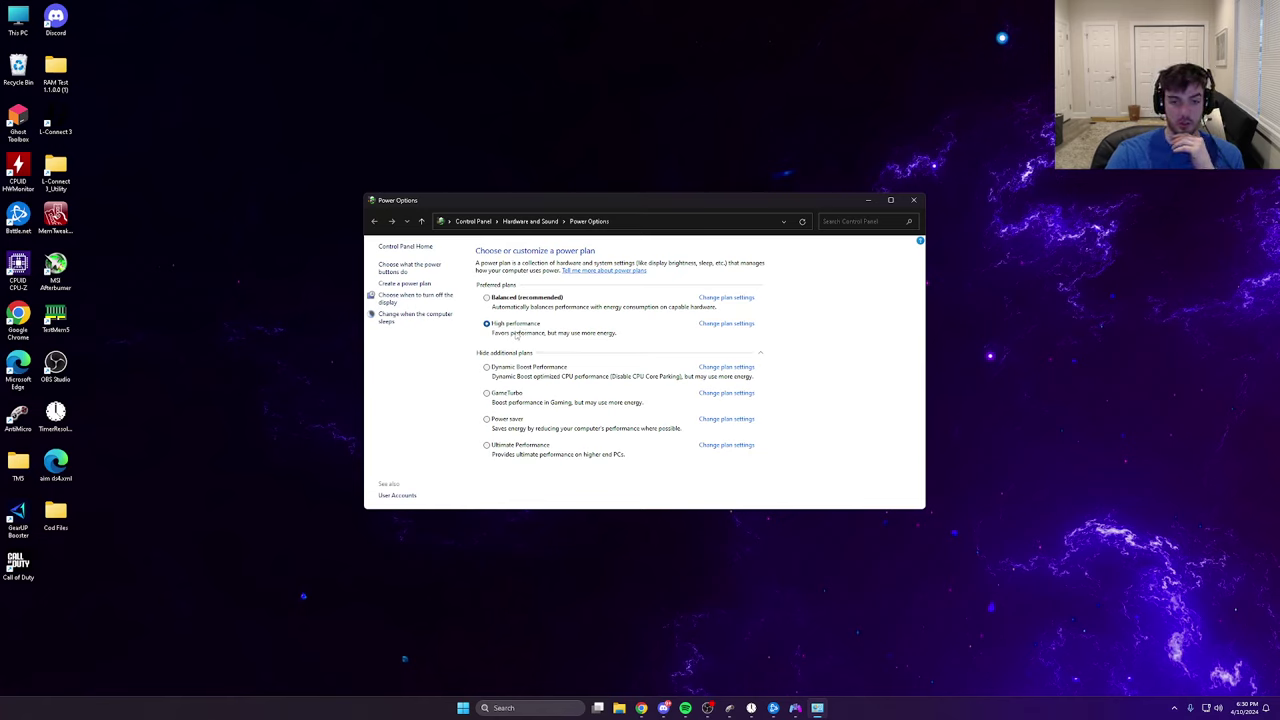
pyautogui.click(510, 354)
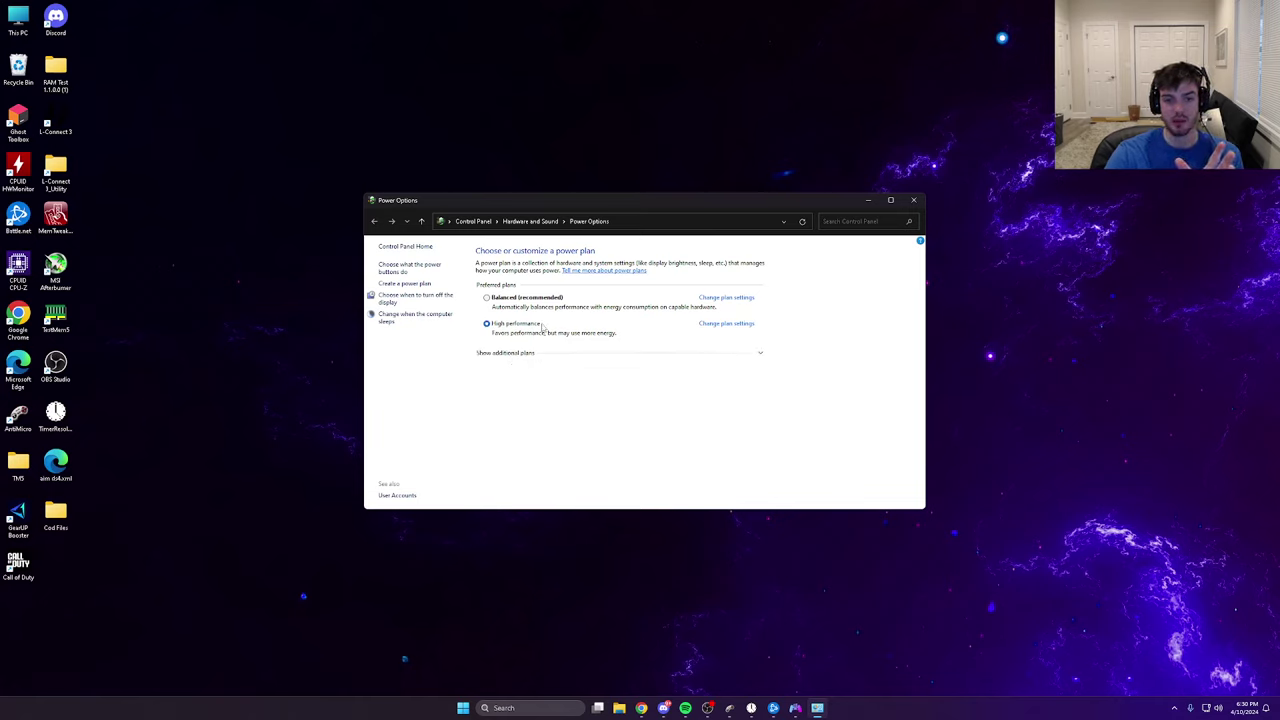
pyautogui.click(520, 353)
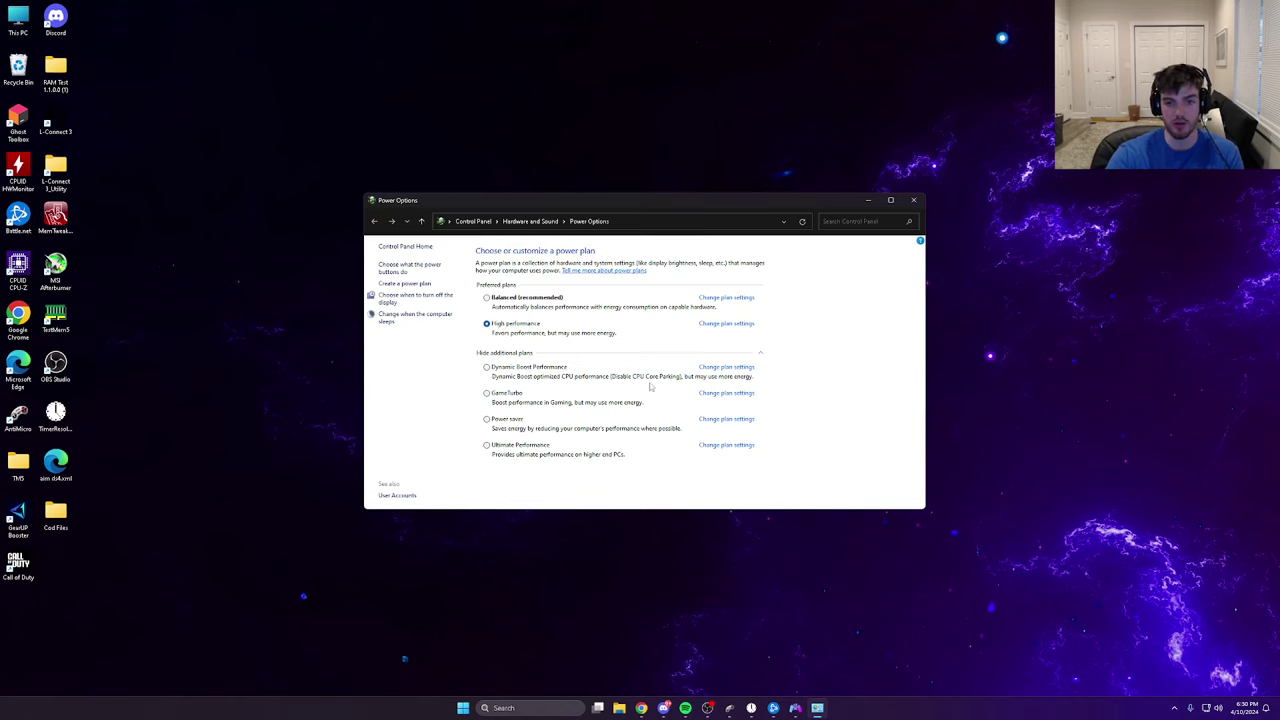
pyautogui.click(916, 202)
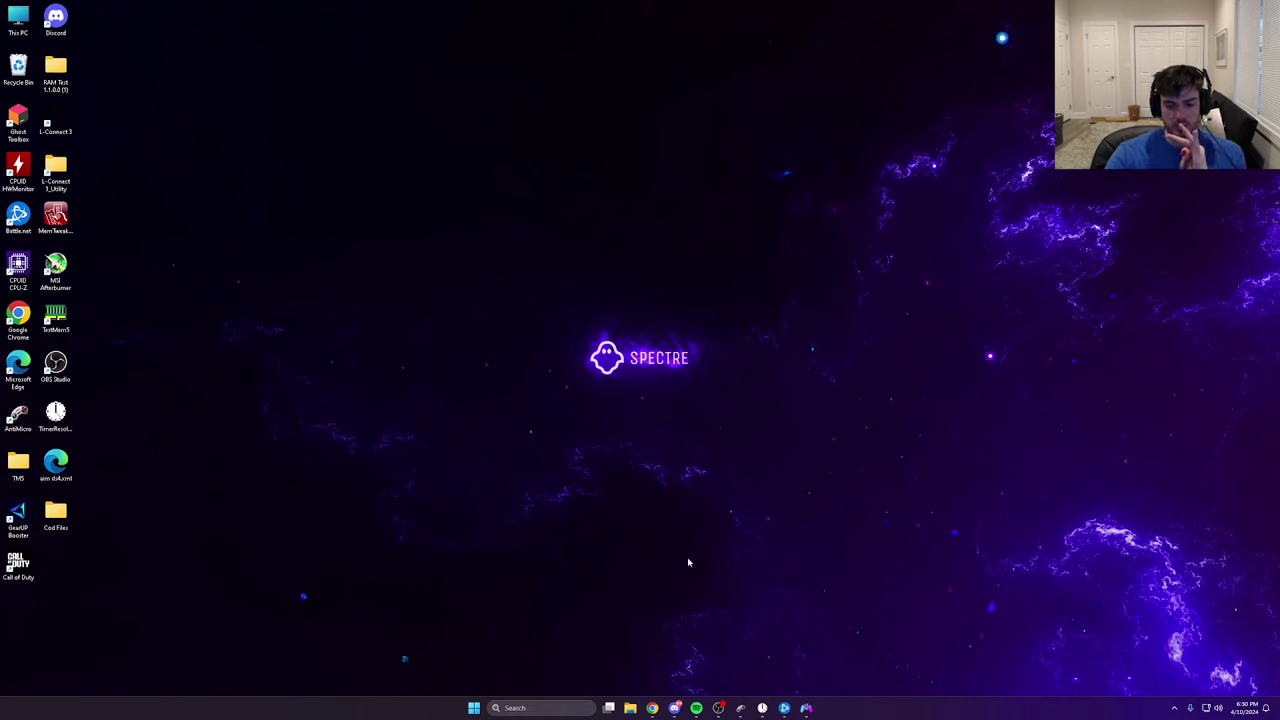
# Step: Open the adapter properties of Ethernet 2 from the advanced network settings
pyautogui.rightClick(1206, 708)
pyautogui.click(1200, 681)
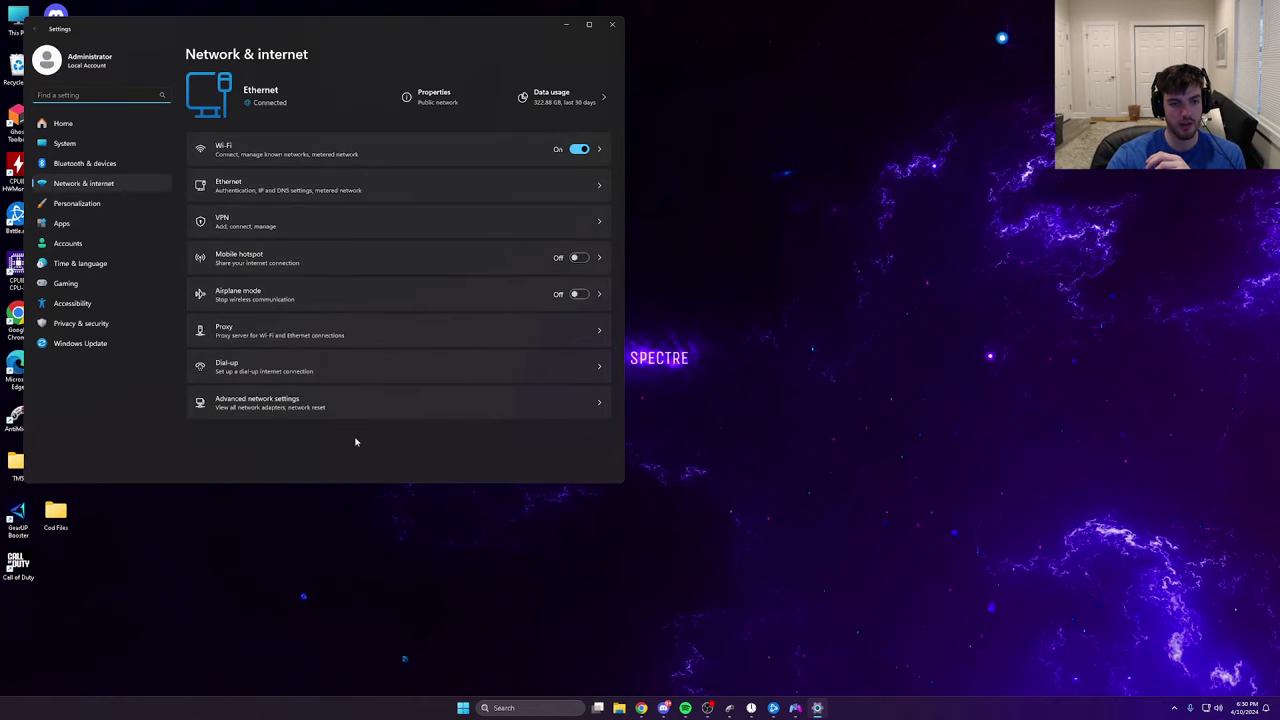
pyautogui.click(318, 403)
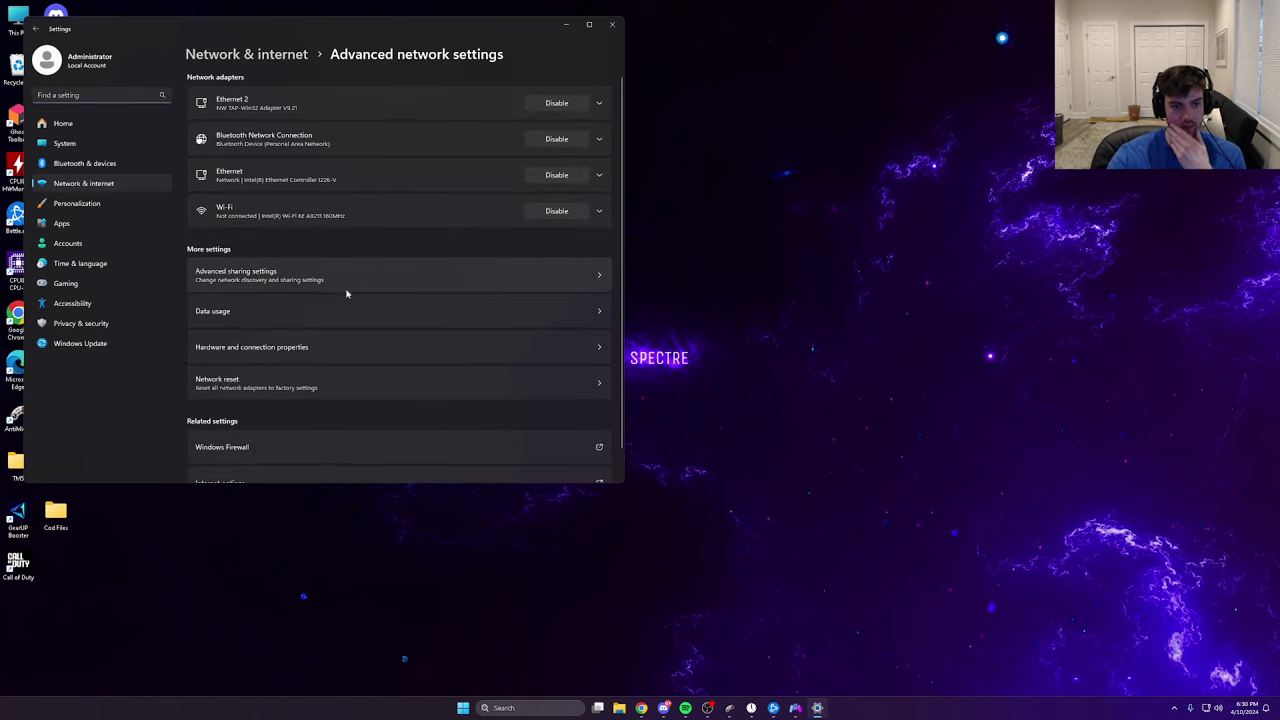
pyautogui.click(600, 106)
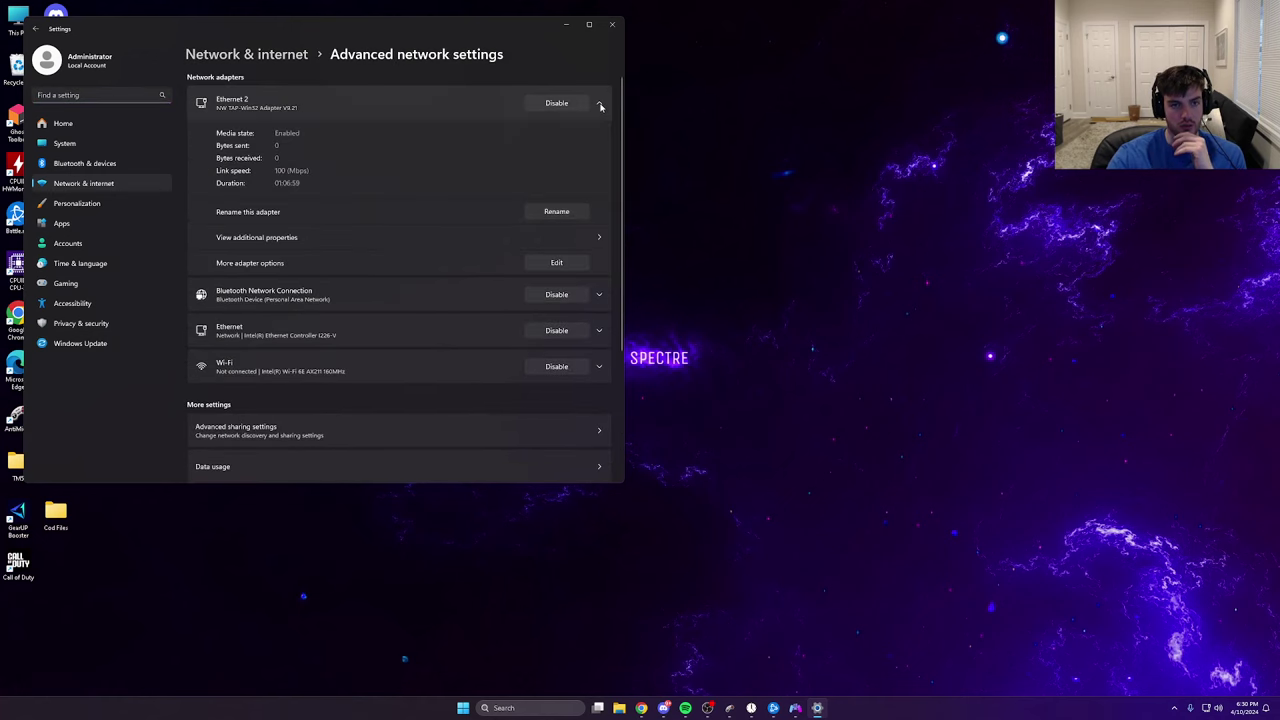
pyautogui.click(555, 266)
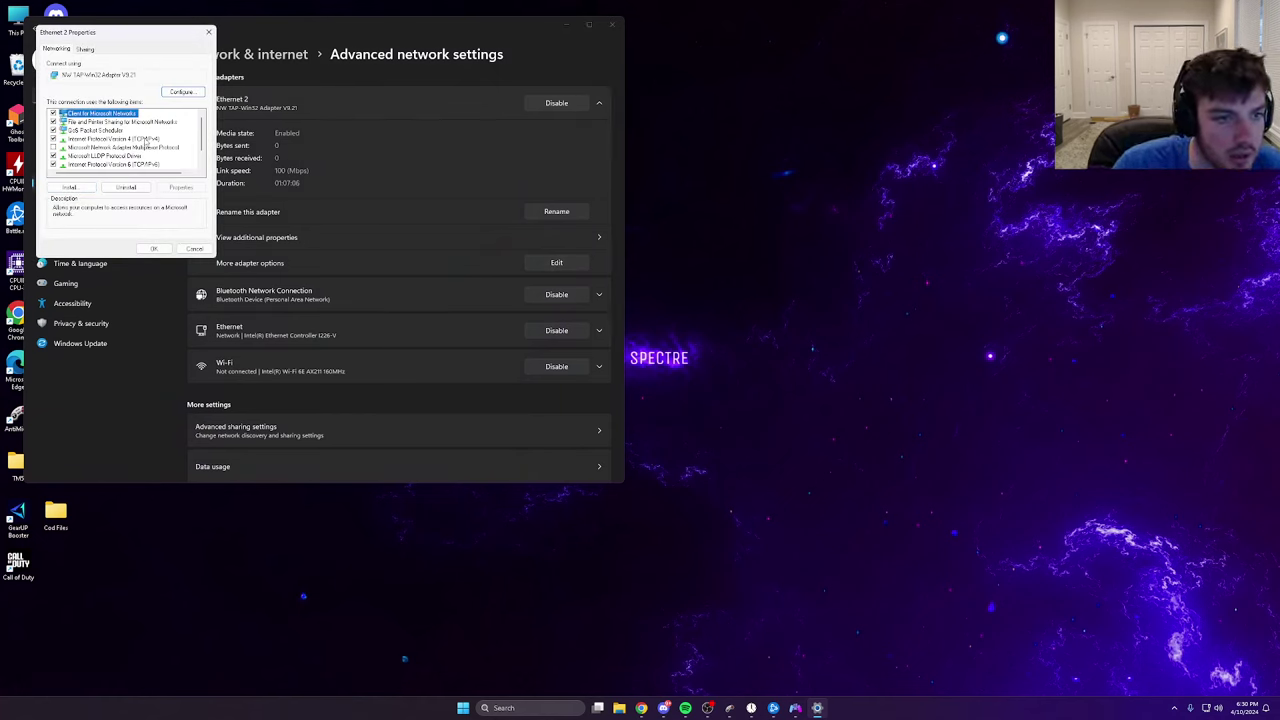
# Step: Check the IP and DNS options in Ethernet 2's Internet Protocol Version 4 properties, and close all network windows
pyautogui.click(110, 138)
pyautogui.click(181, 187)
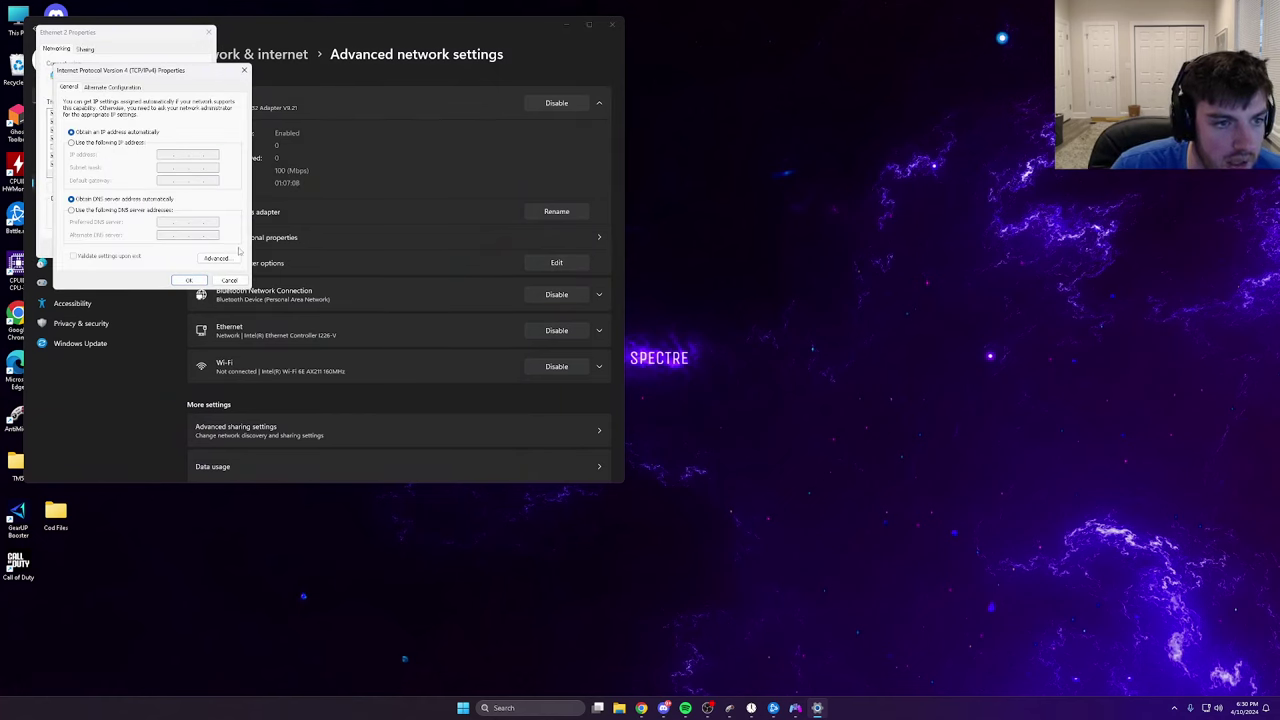
pyautogui.click(244, 70)
pyautogui.click(208, 34)
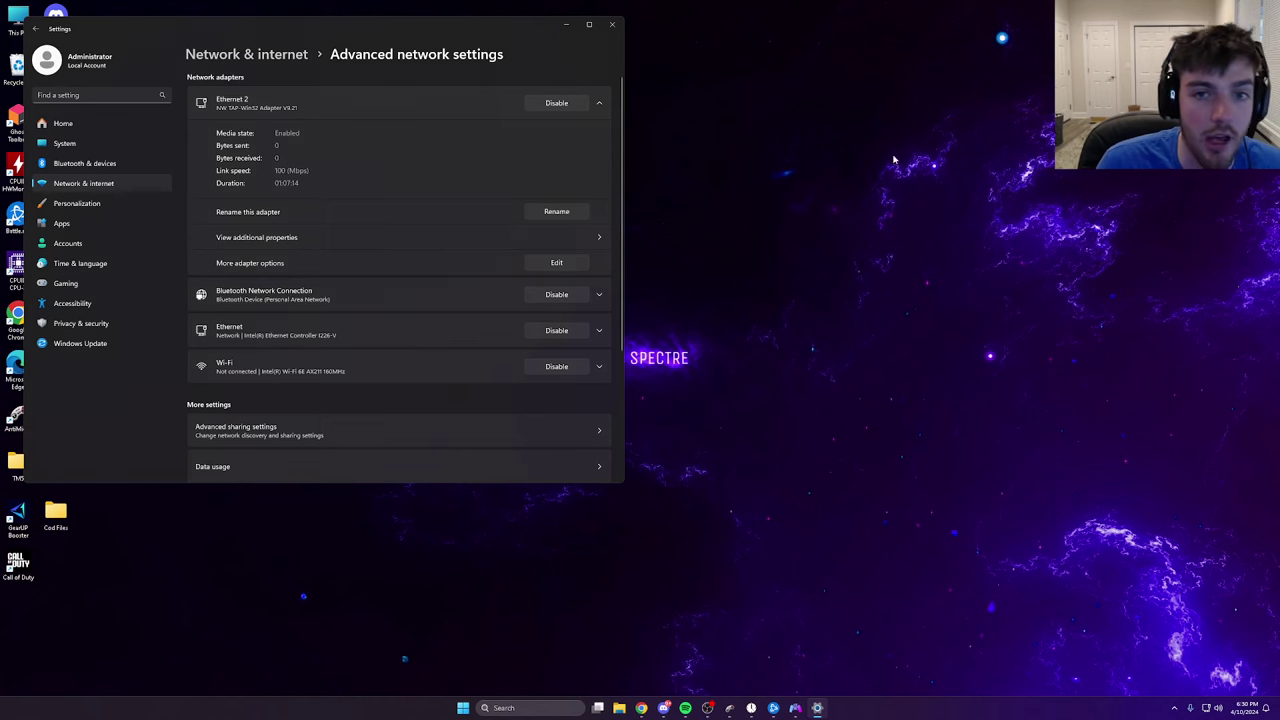
pyautogui.click(613, 25)
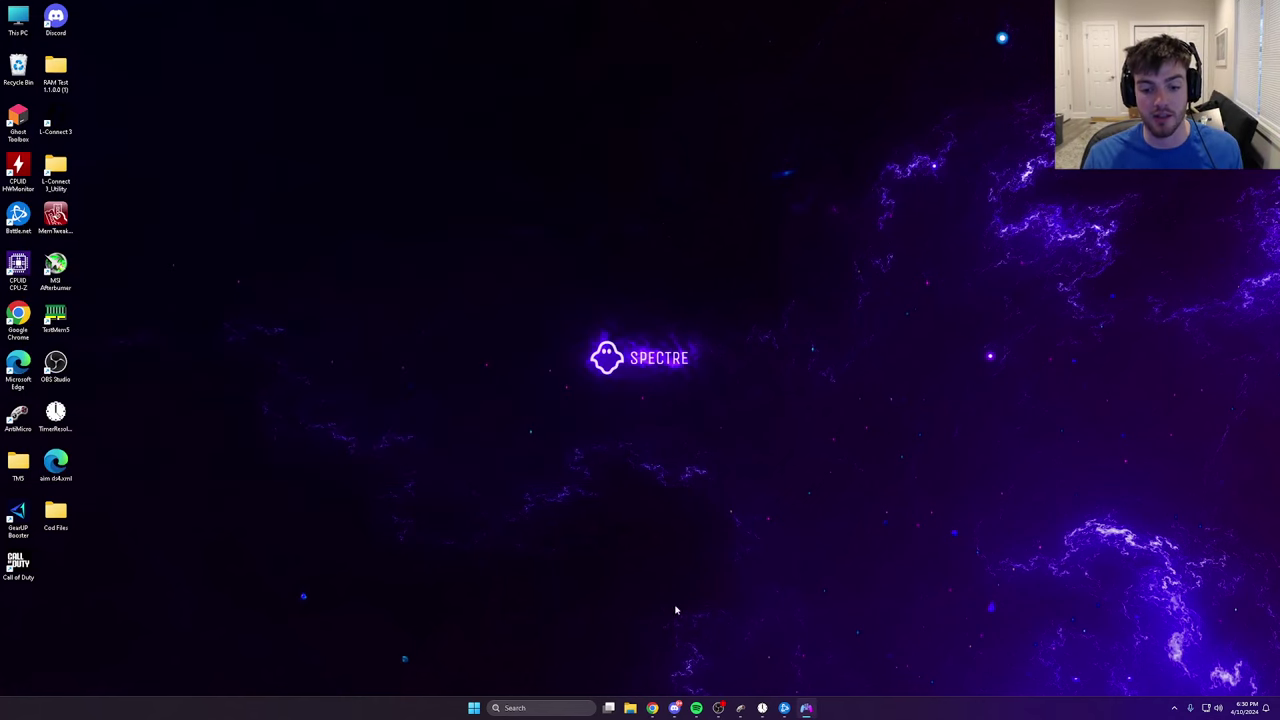
pyautogui.click(641, 708)
pyautogui.click(572, 13)
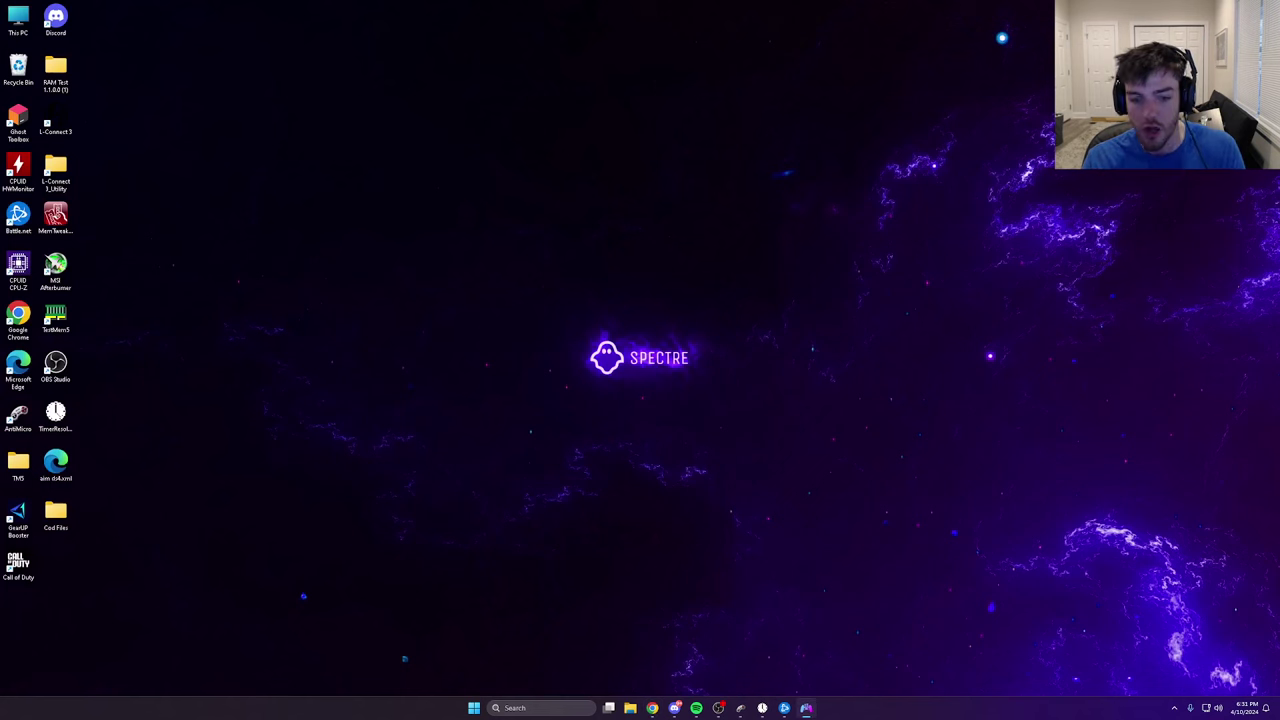
# Step: Find and run DnsJumper.exe despite the security warning, and bring up its Fastest DNS server list
pyautogui.click(538, 708)
pyautogui.write('dnsjumper.exe')
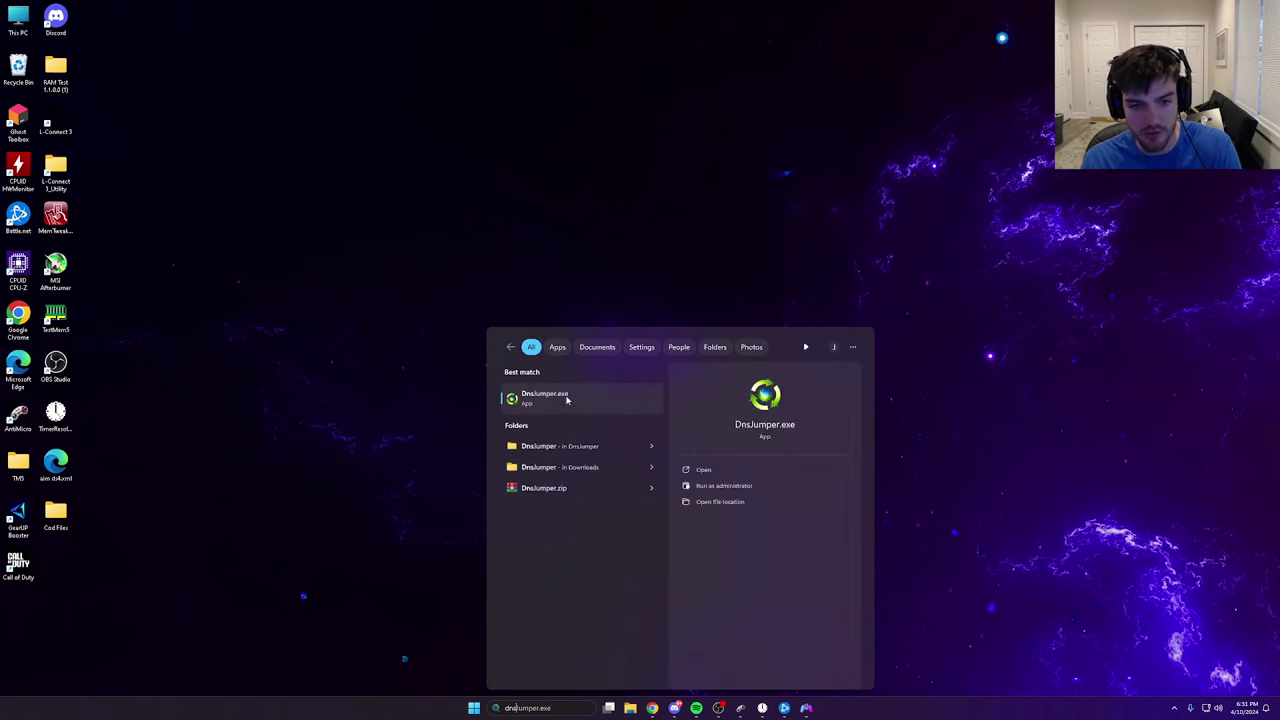
pyautogui.click(566, 397)
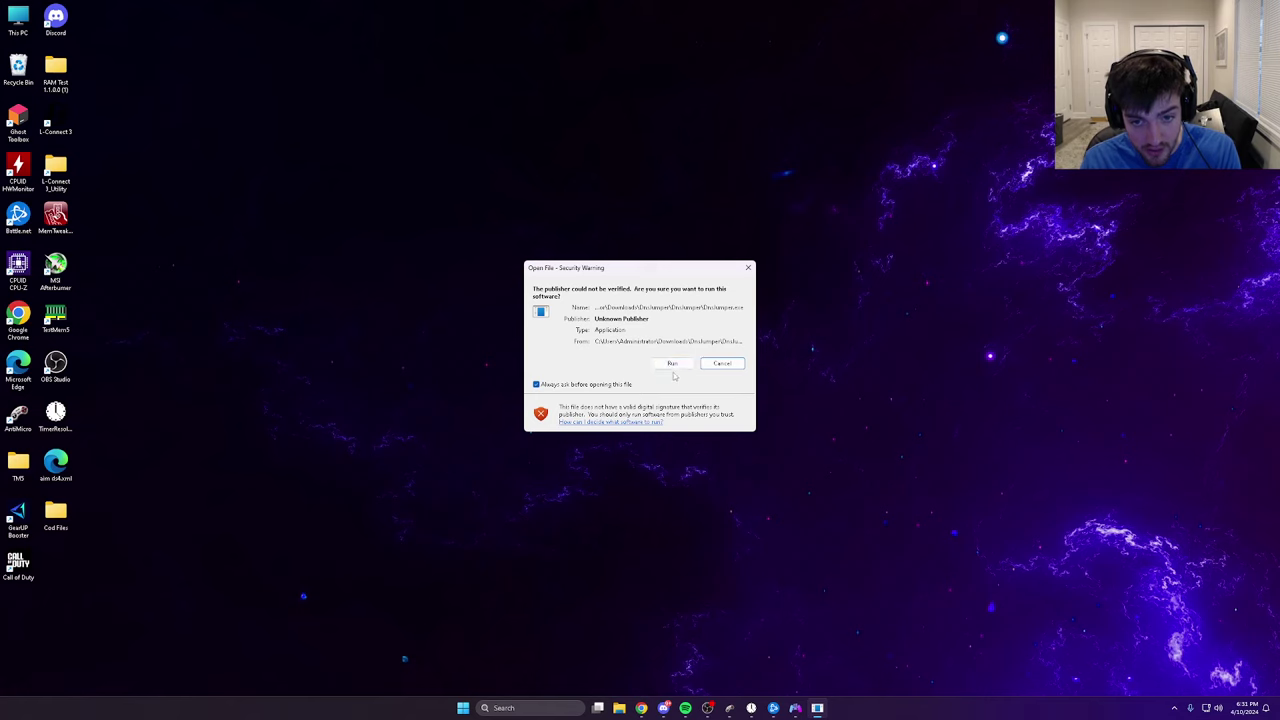
pyautogui.click(672, 364)
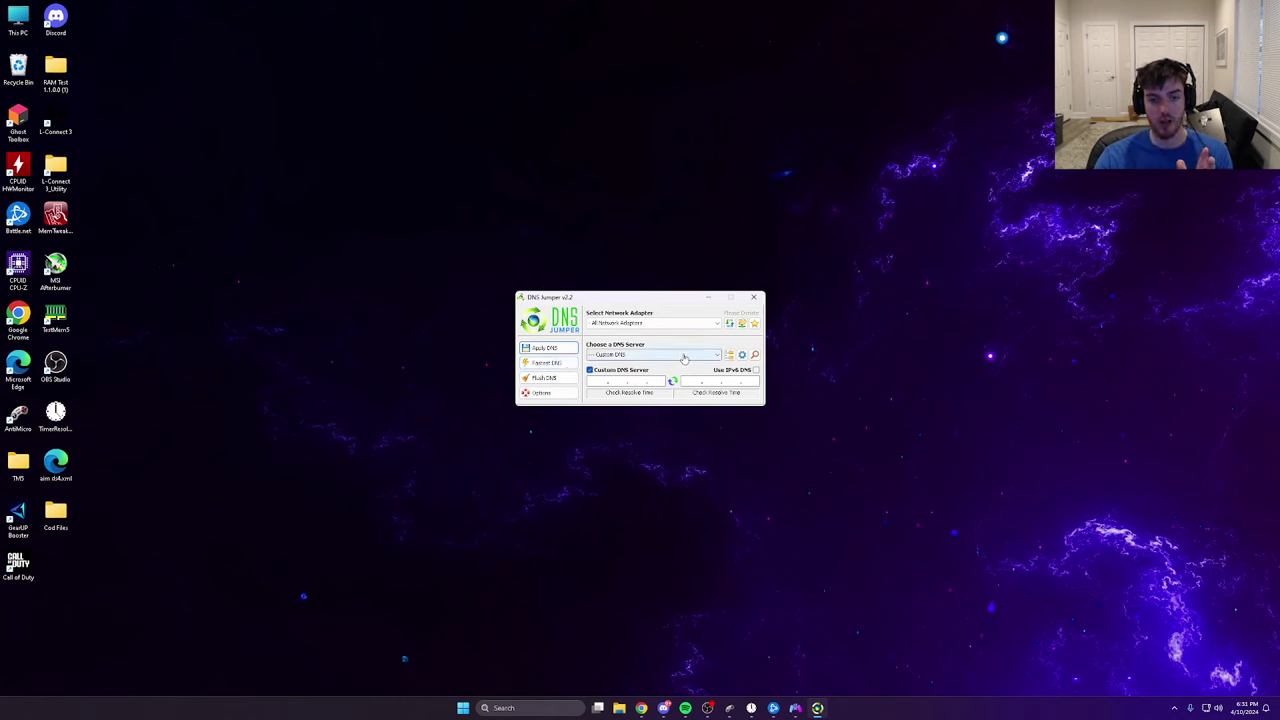
pyautogui.click(555, 364)
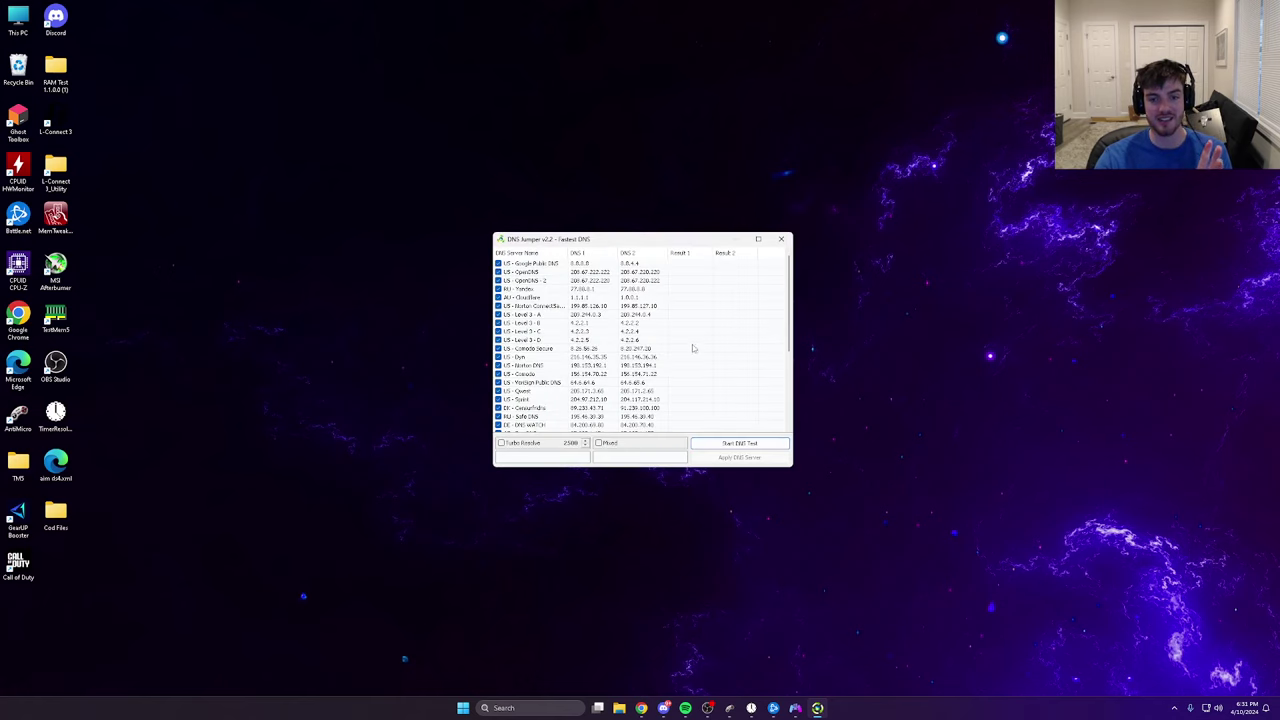
# Step: Run the DNS speed test on the listed servers, apply the fastest Cloudflare server (1.1.1.1 and 1.0.0.1), and close DNS Jumper
pyautogui.click(740, 443)
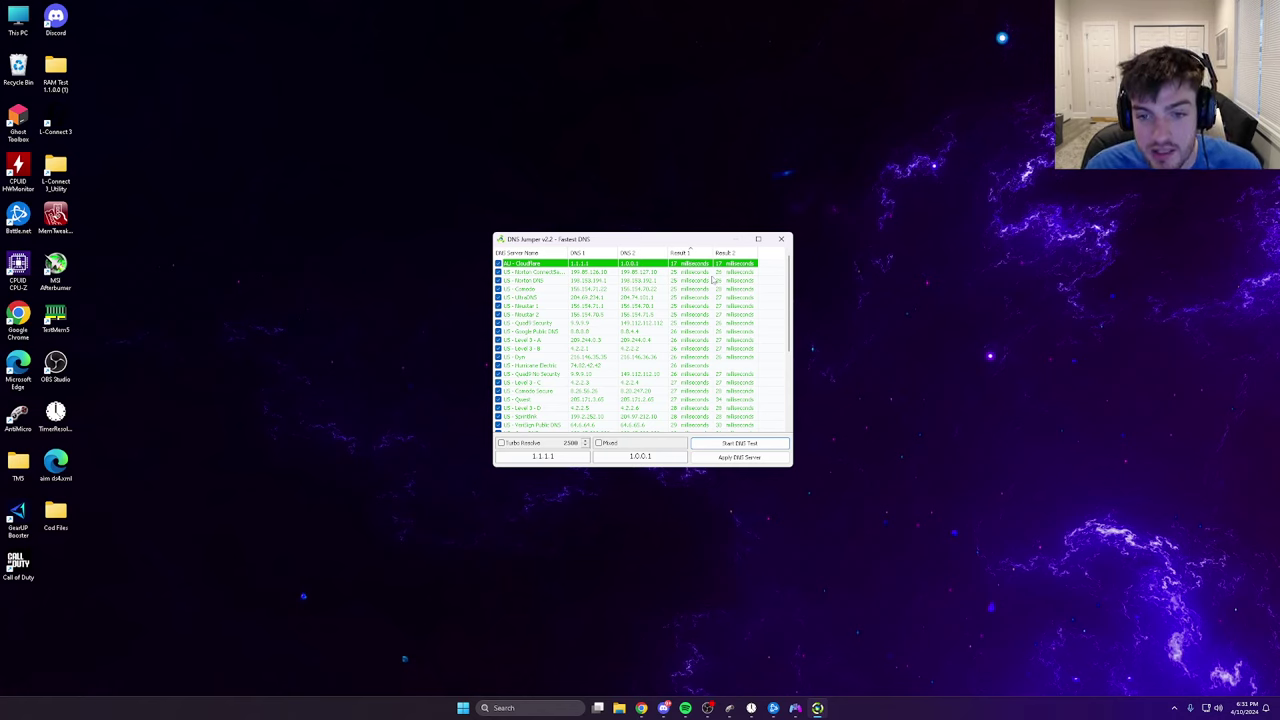
pyautogui.click(739, 457)
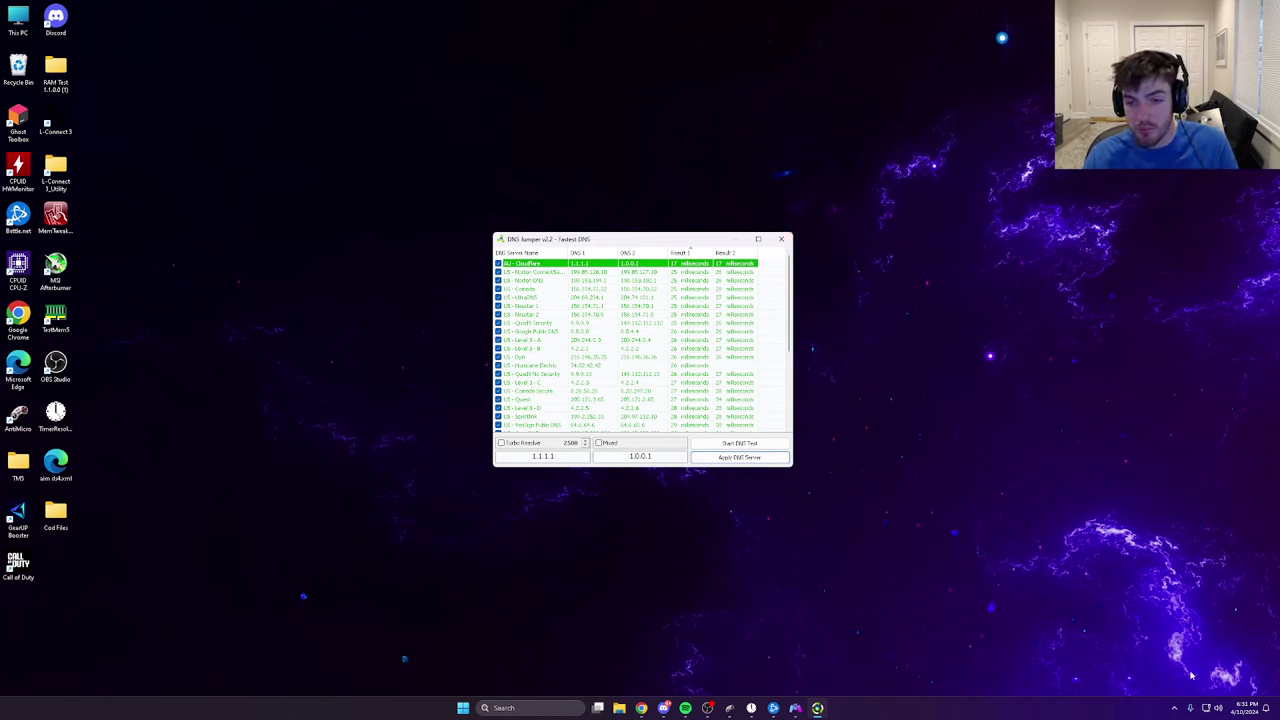
pyautogui.click(781, 239)
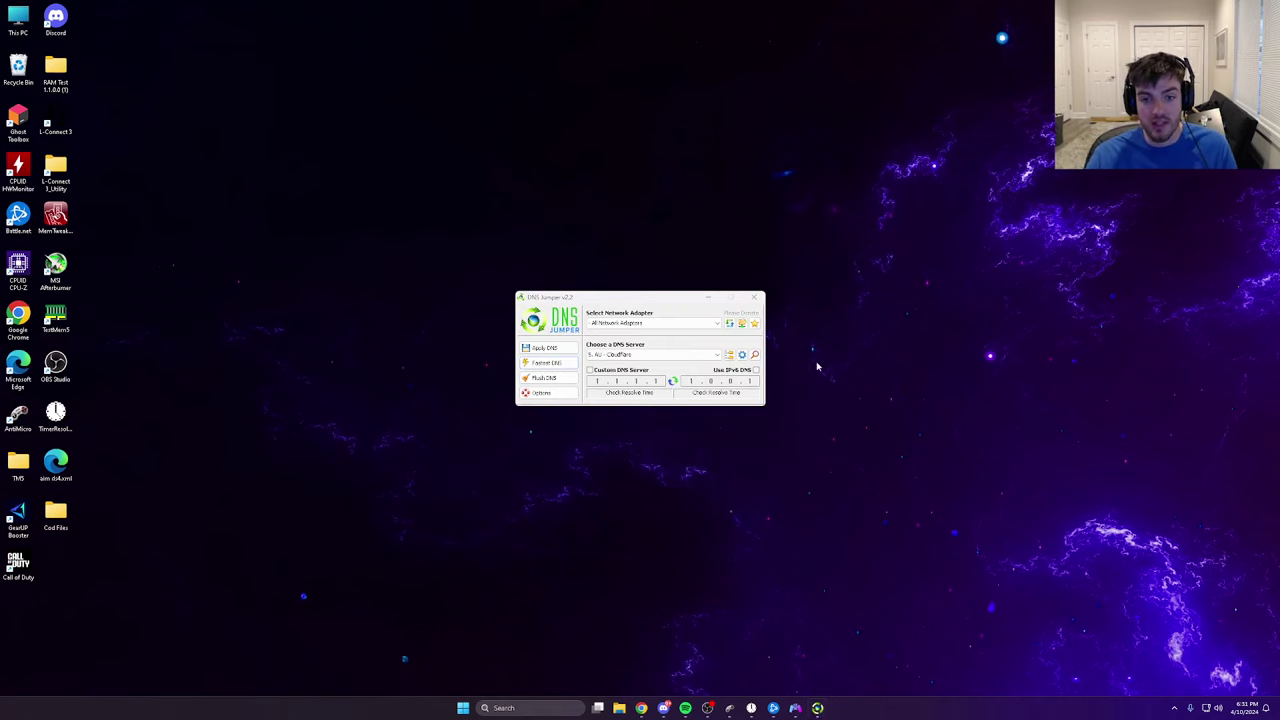
pyautogui.click(754, 297)
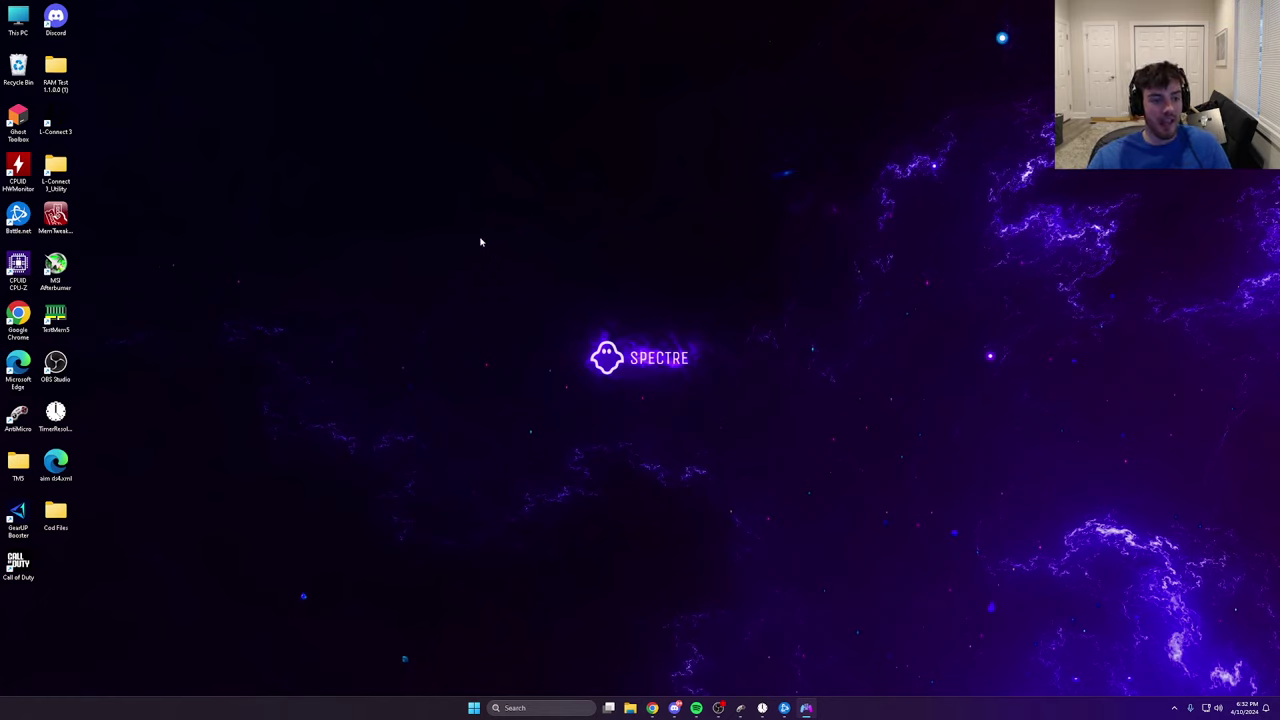
# Step: Open NVIDIA Control Panel from the desktop and bring up its Manage 3D Settings page
pyautogui.rightClick(420, 248)
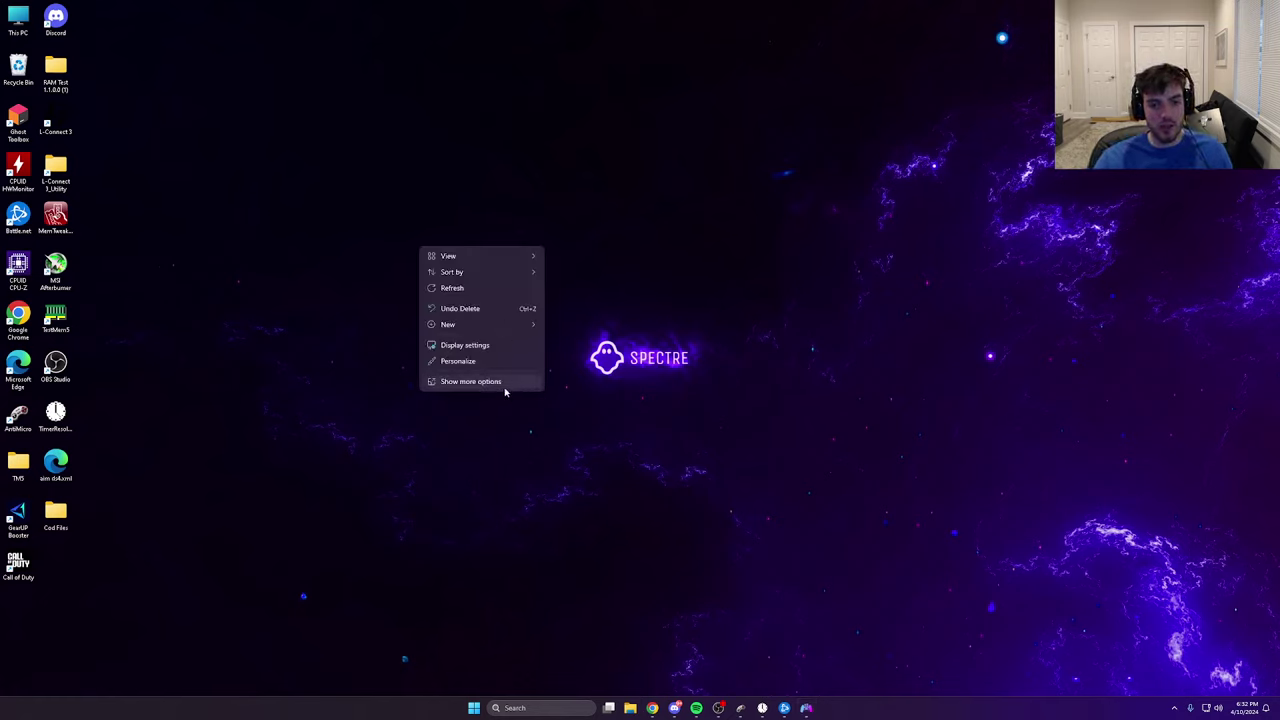
pyautogui.click(503, 382)
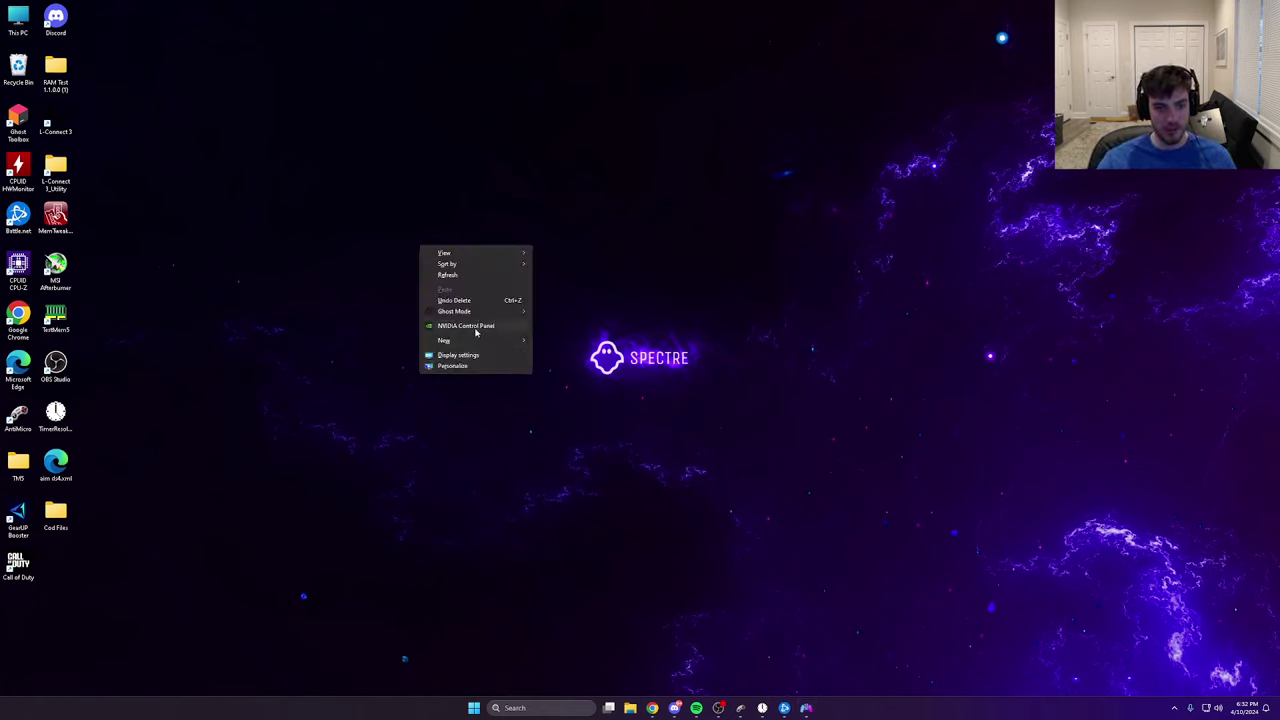
pyautogui.click(803, 497)
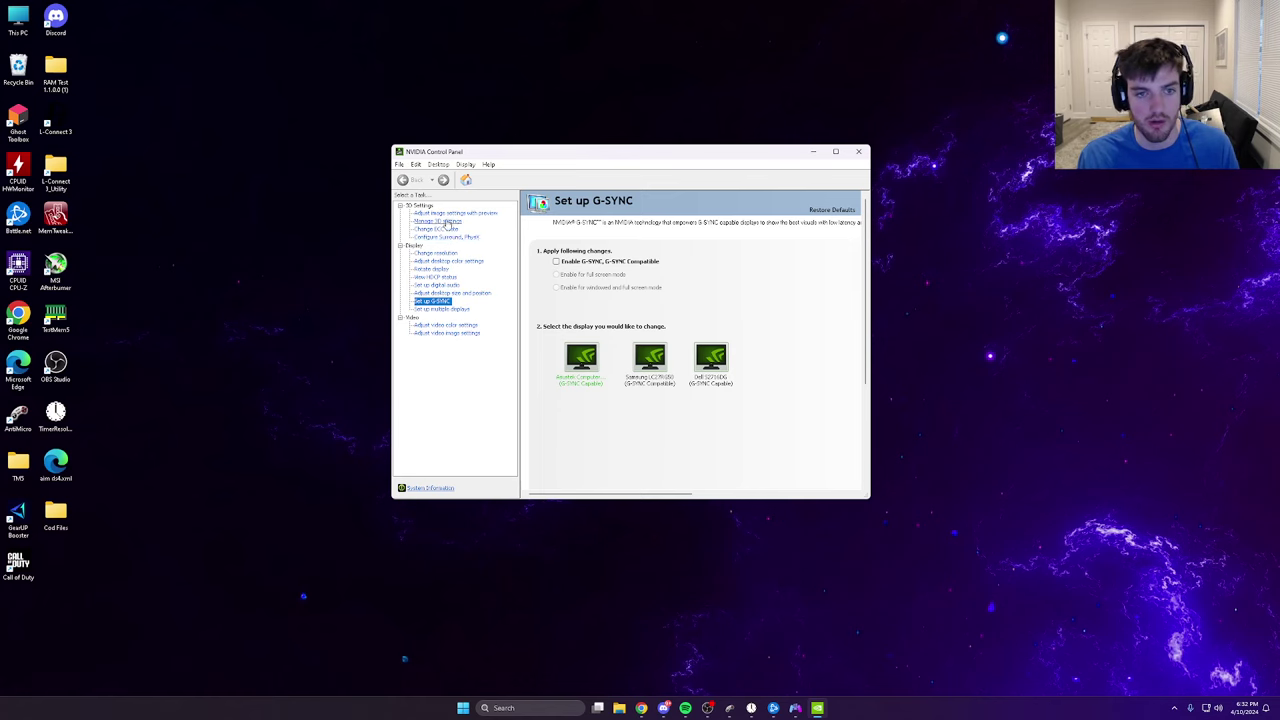
pyautogui.click(445, 222)
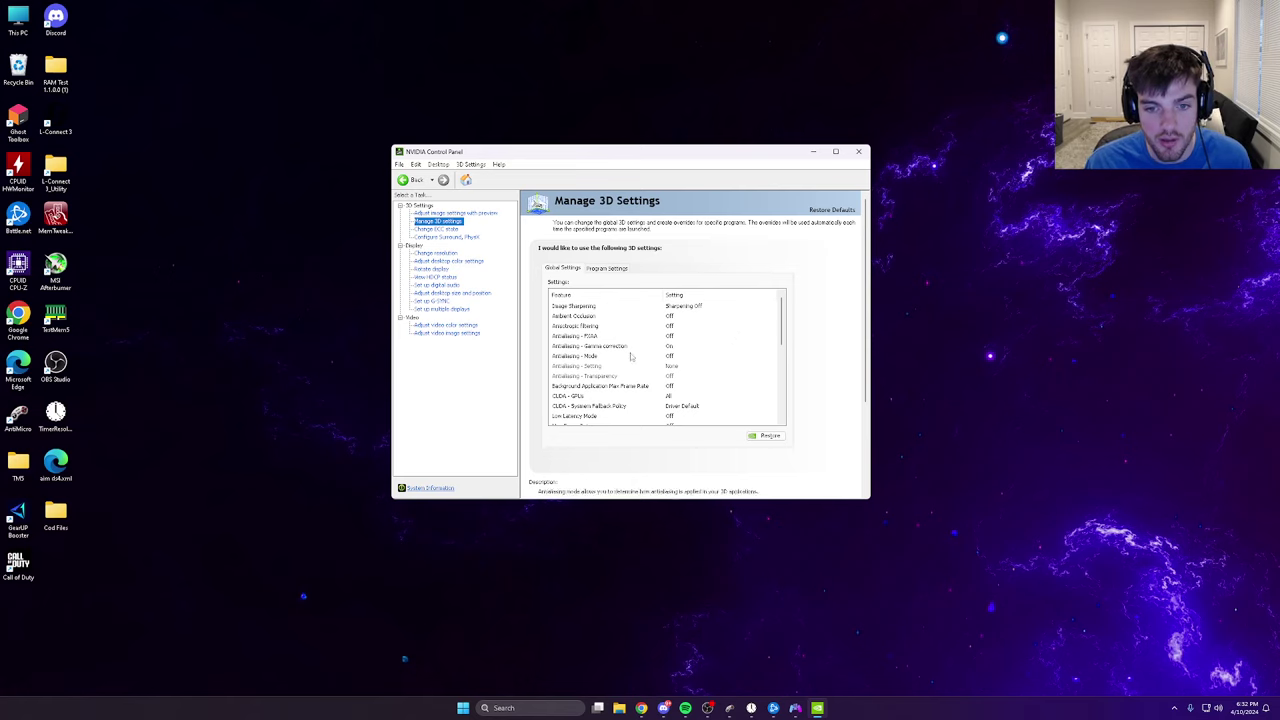
# Step: Review the global 3D settings, including power management mode, shader cache size, texture filtering, vertical sync and low latency mode
pyautogui.scroll(-1, 728, 352)
pyautogui.scroll(1, 730, 340)
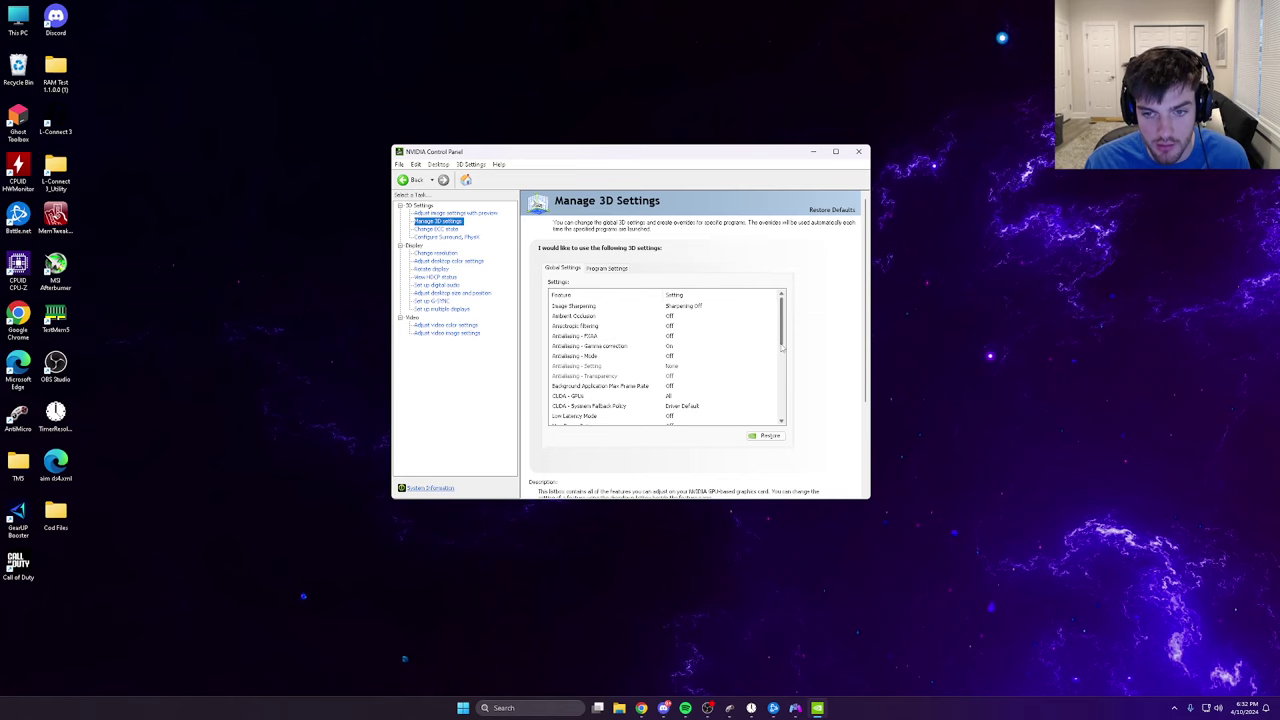
pyautogui.moveTo(783, 347); pyautogui.dragTo(786, 380)
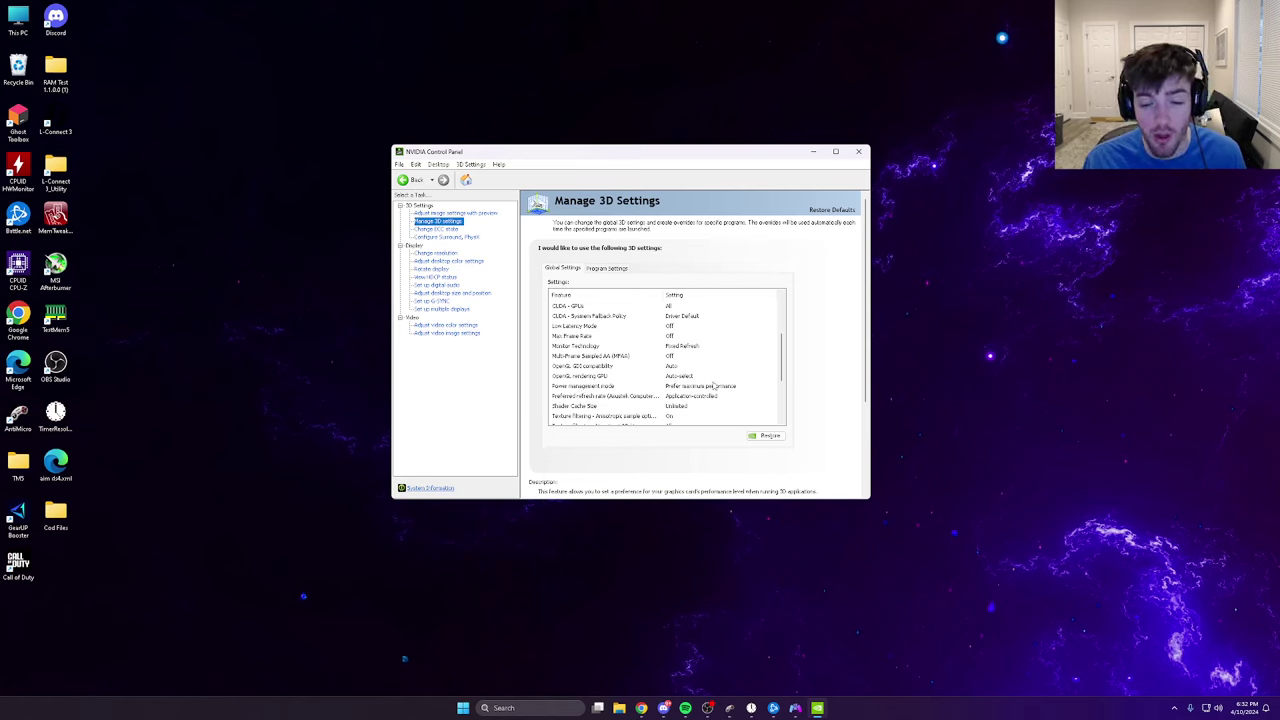
pyautogui.scroll(-1, 724, 393)
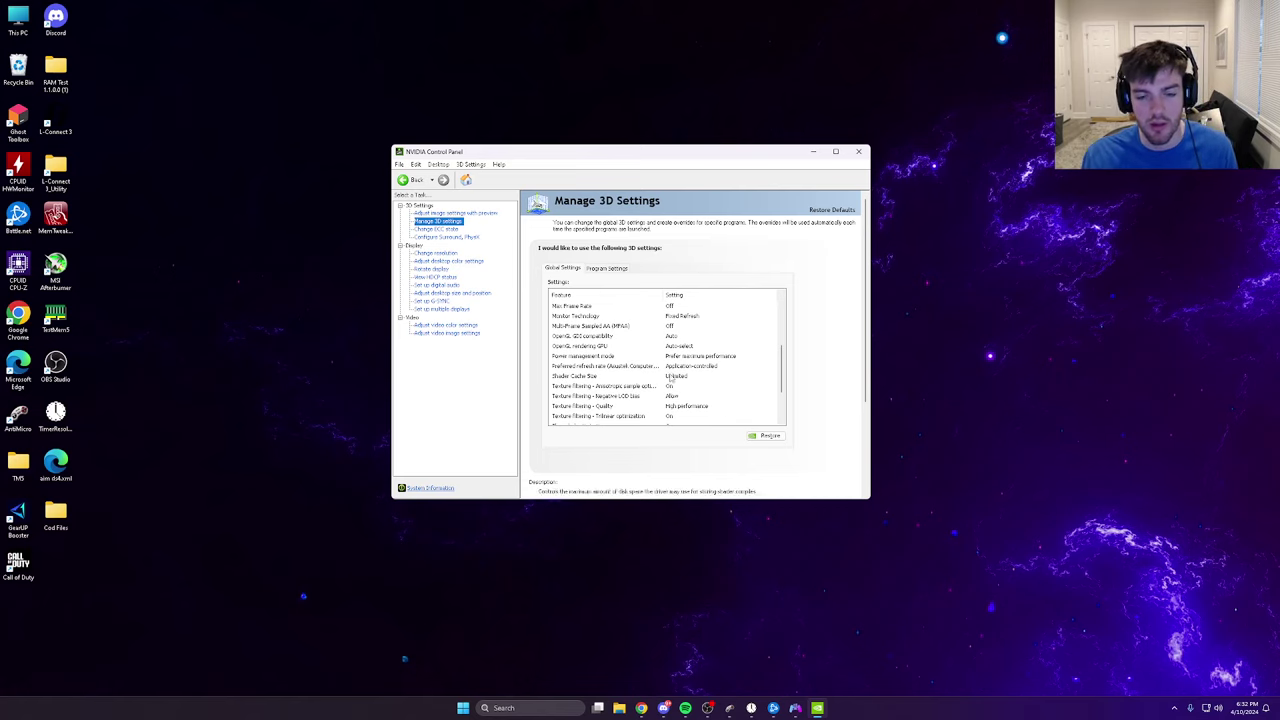
pyautogui.scroll(-1, 640, 378)
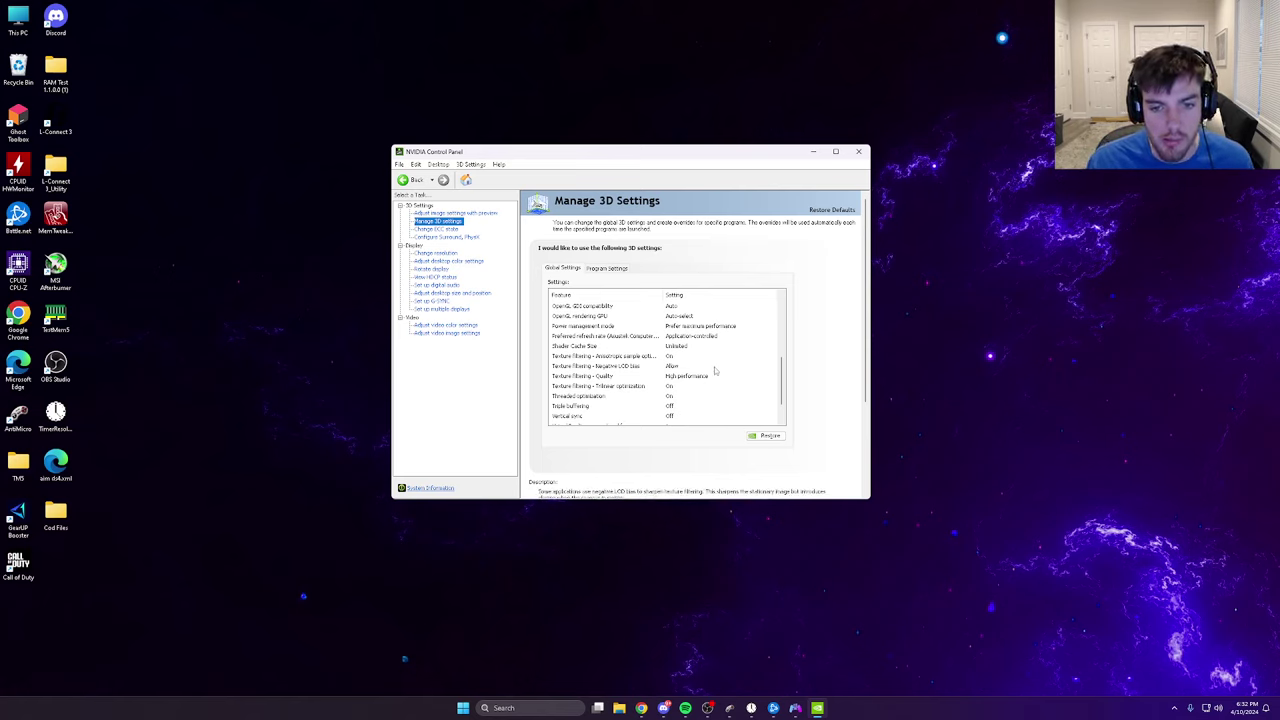
pyautogui.scroll(1, 712, 366)
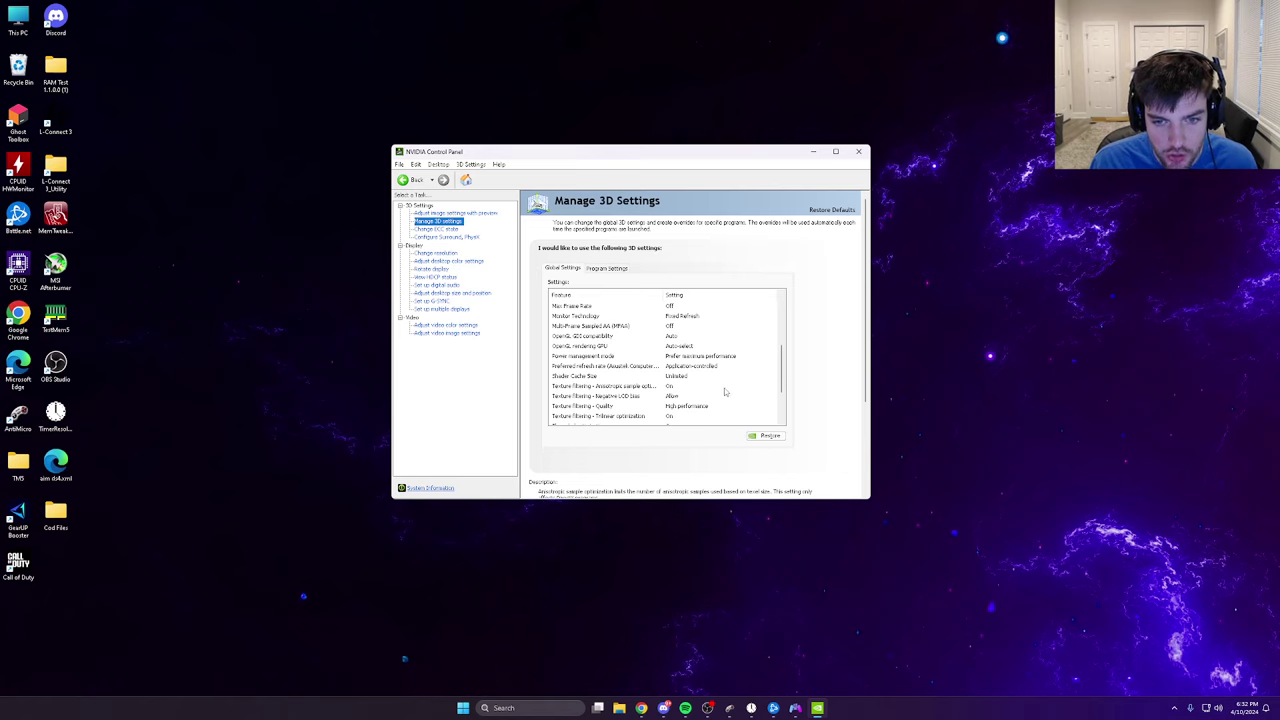
pyautogui.scroll(-2, 720, 387)
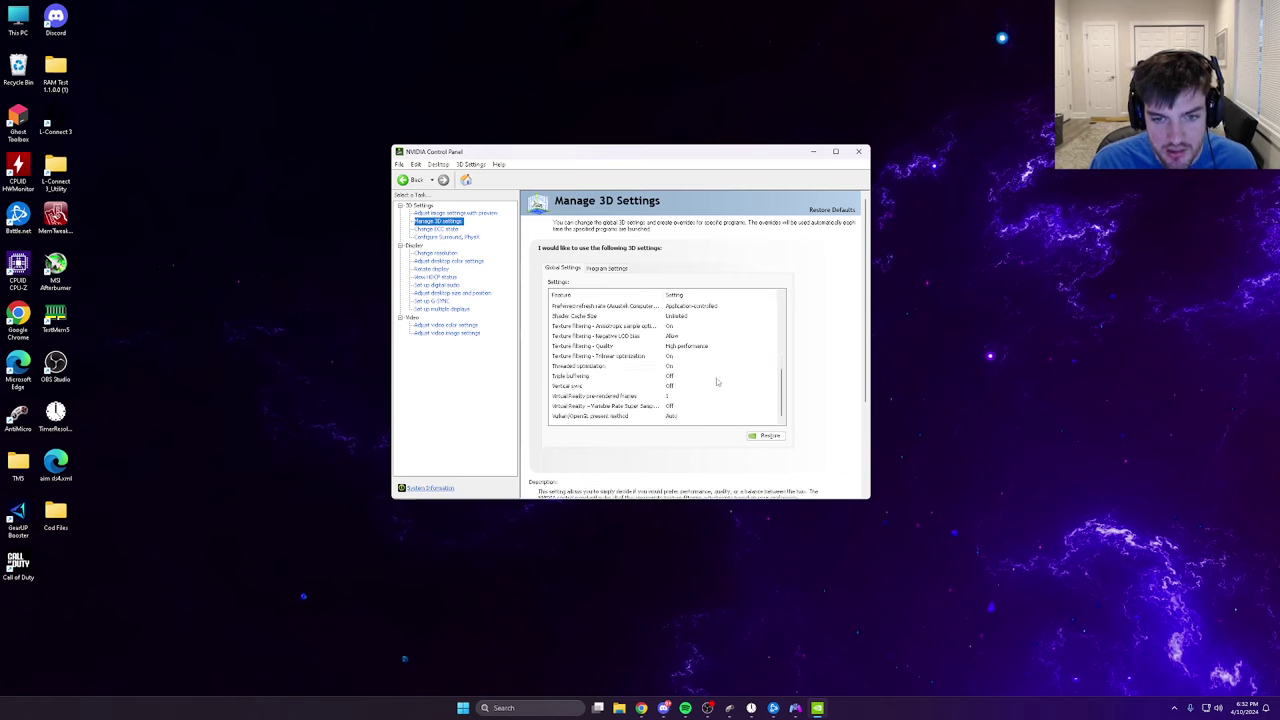
pyautogui.scroll(3, 717, 382)
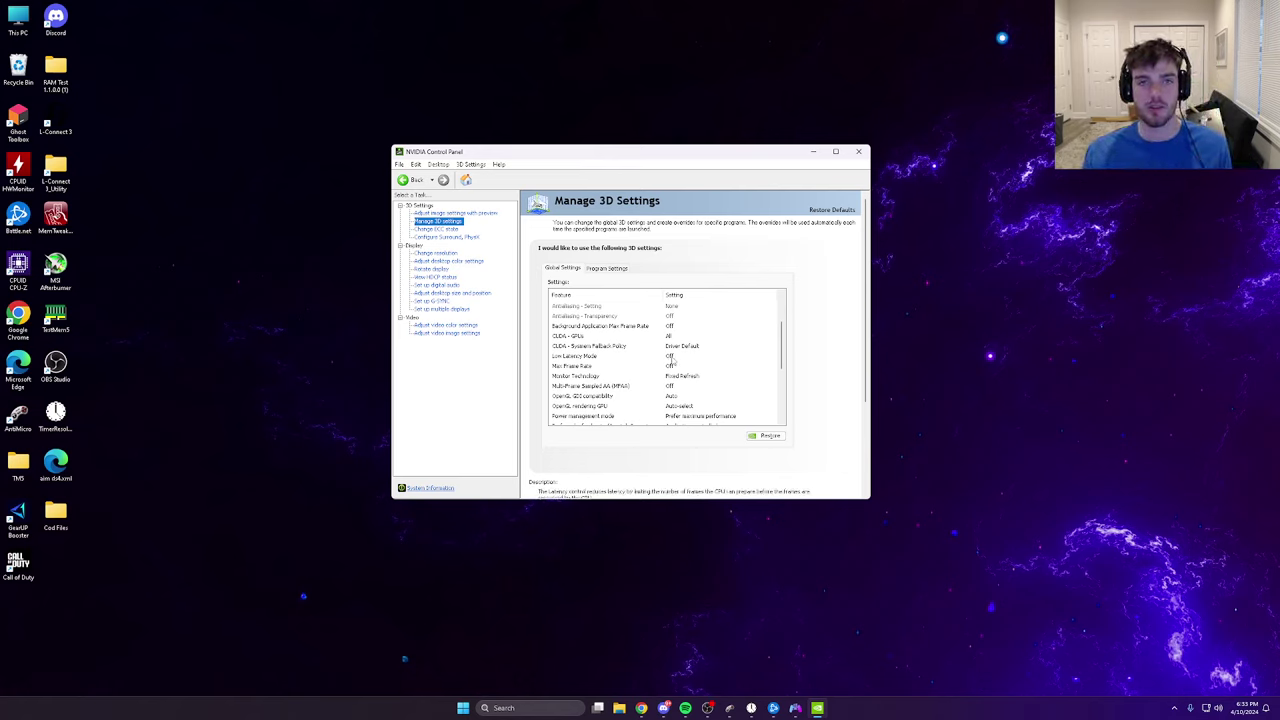
pyautogui.click(673, 358)
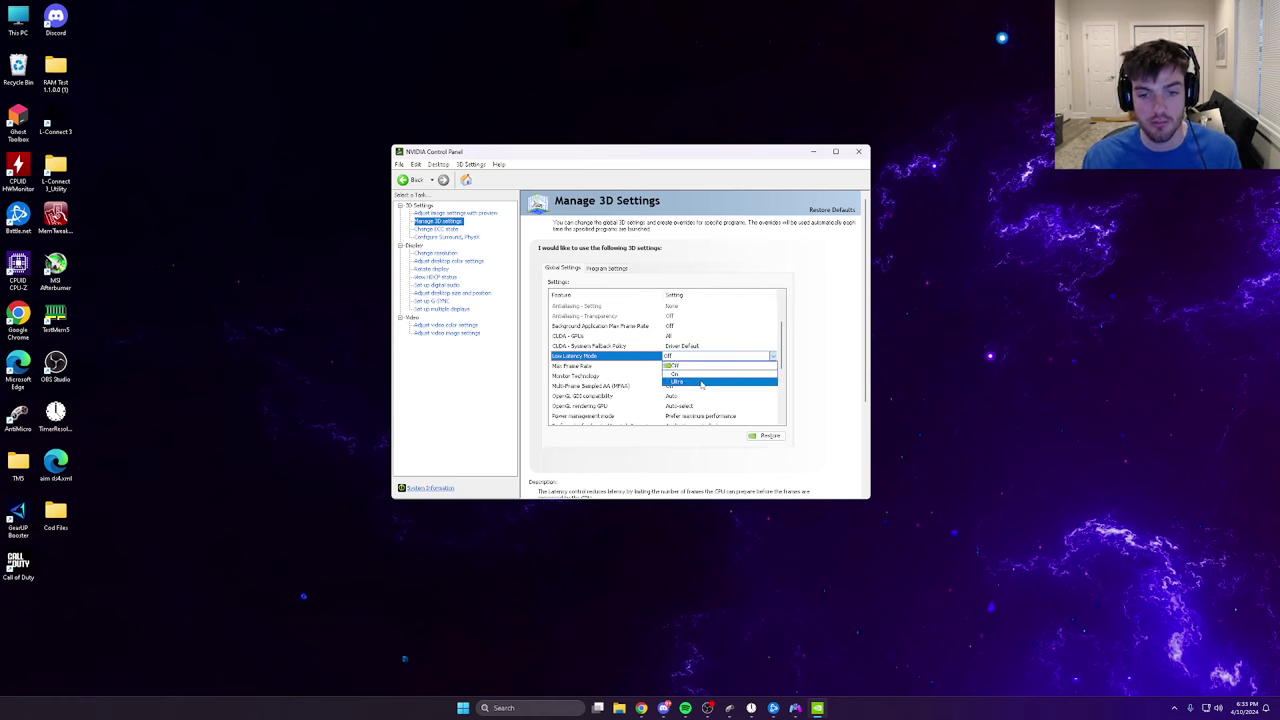
pyautogui.click(830, 375)
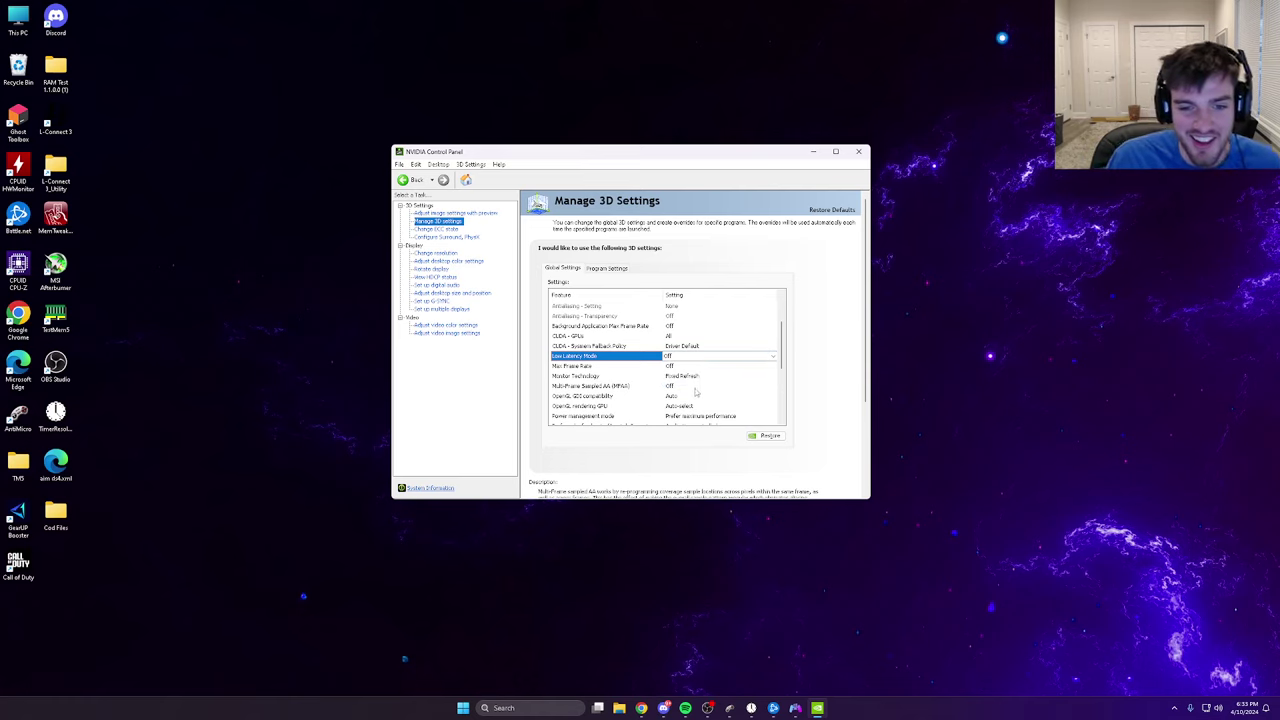
pyautogui.scroll(2, 706, 390)
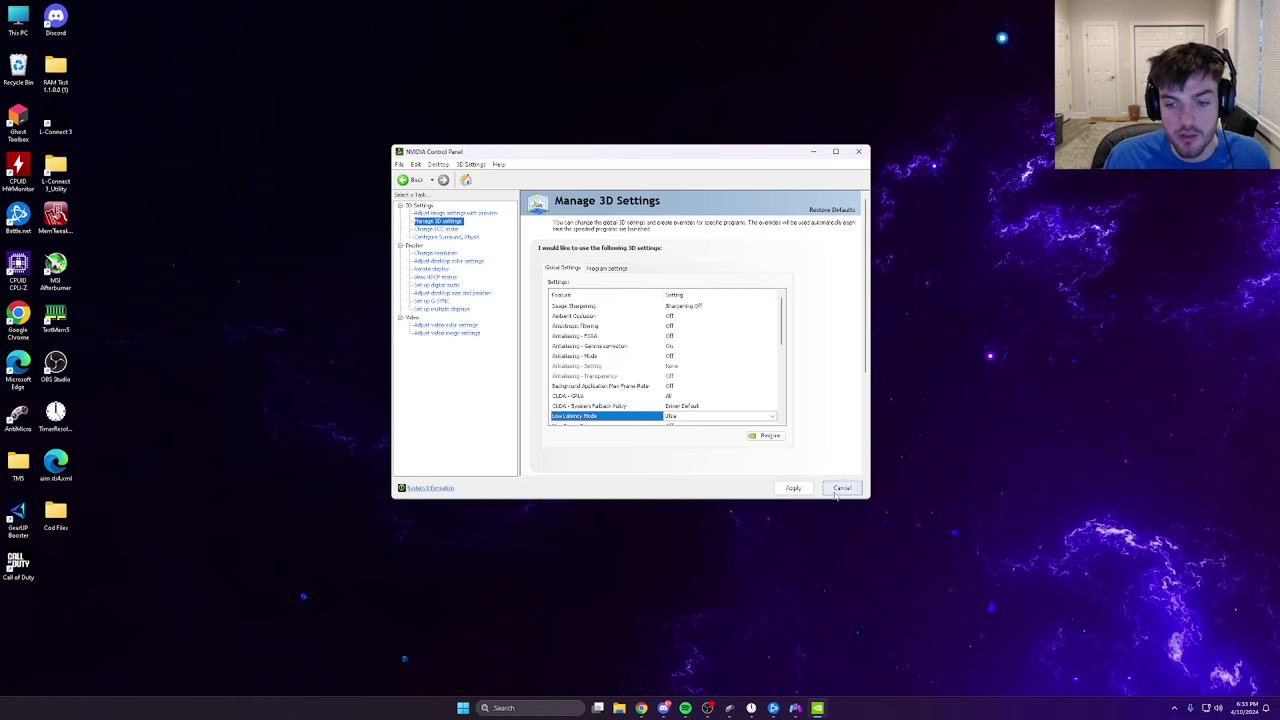
pyautogui.click(850, 491)
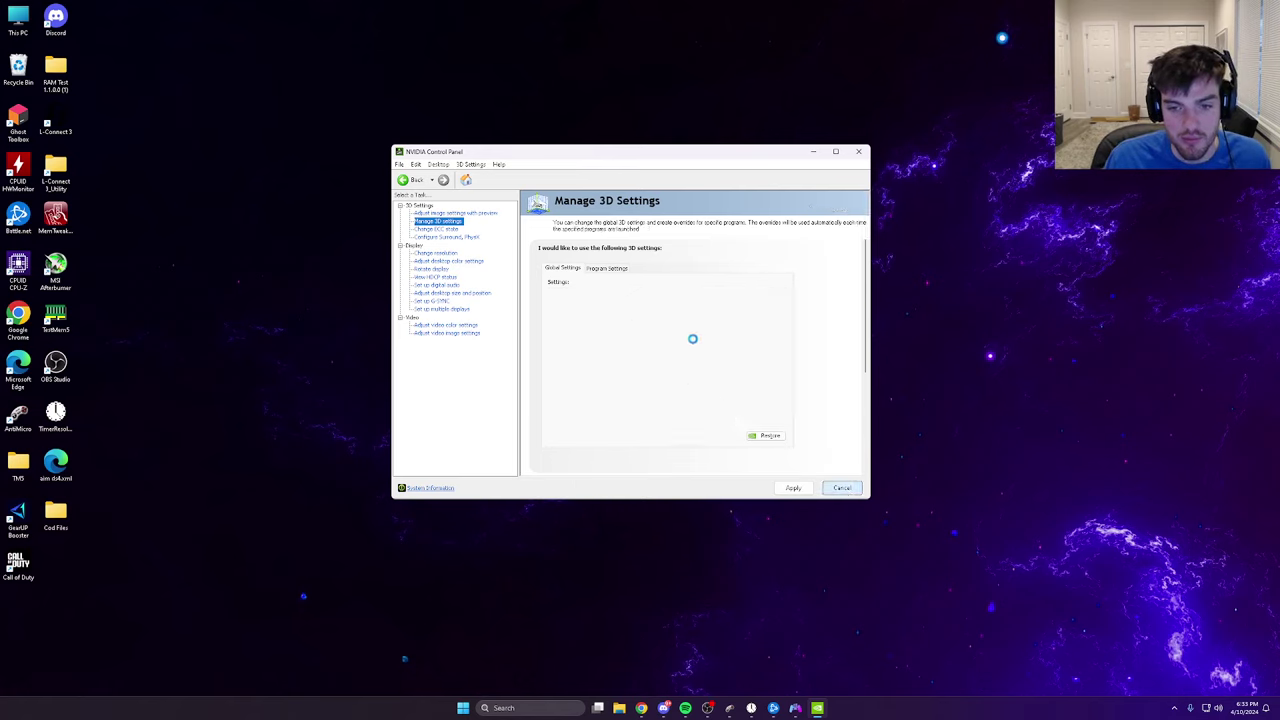
# Step: On the Change Resolution page, choose the 360Hz refresh rate at the native 2560 × 1440 resolution
pyautogui.click(437, 253)
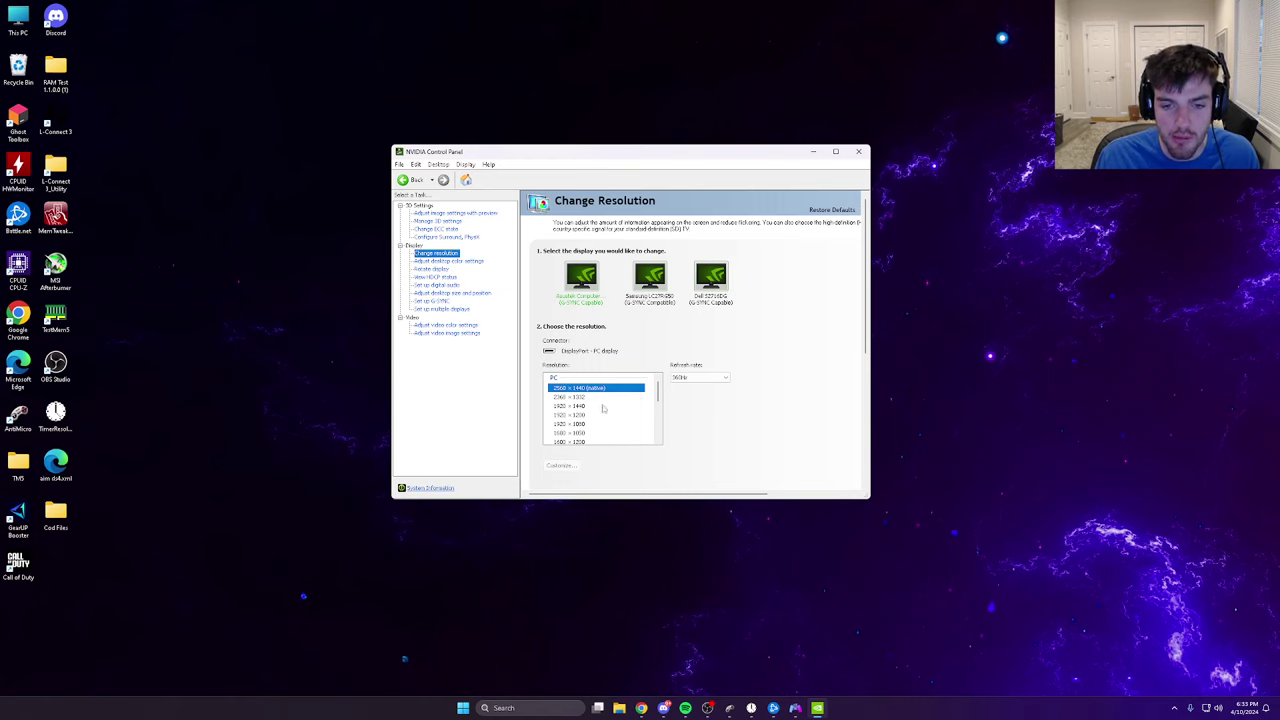
pyautogui.click(705, 377)
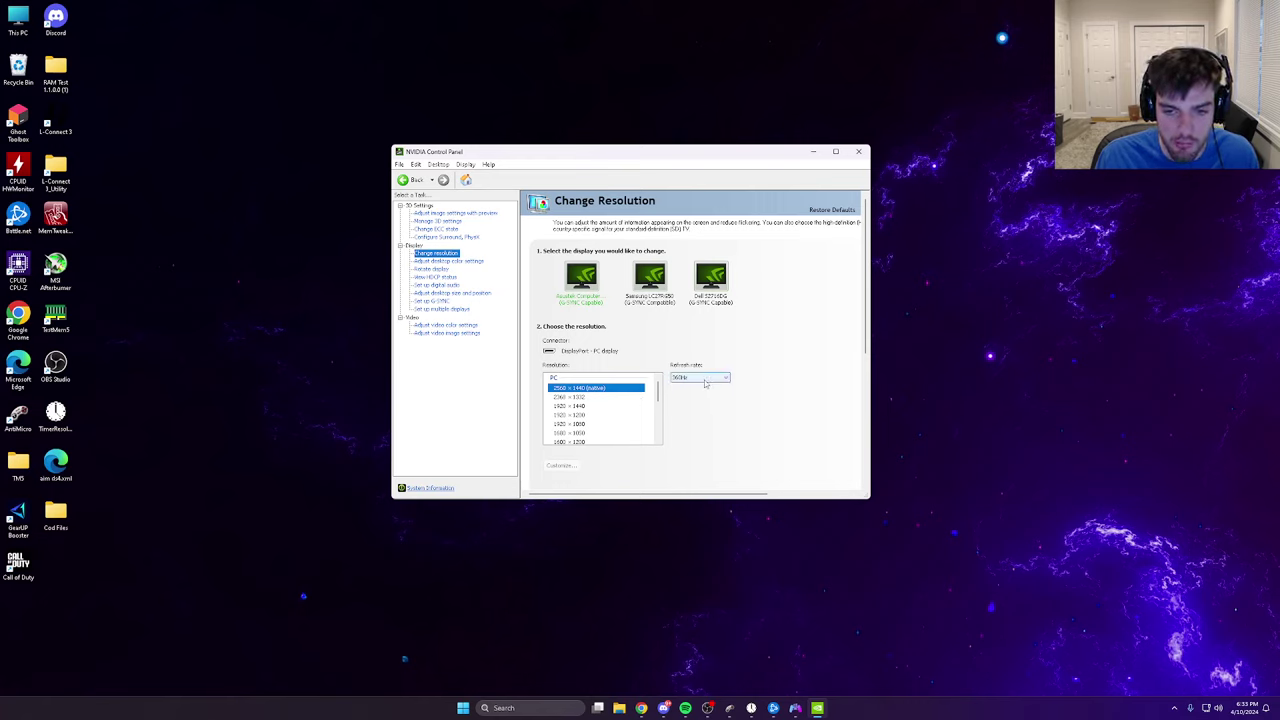
pyautogui.click(706, 387)
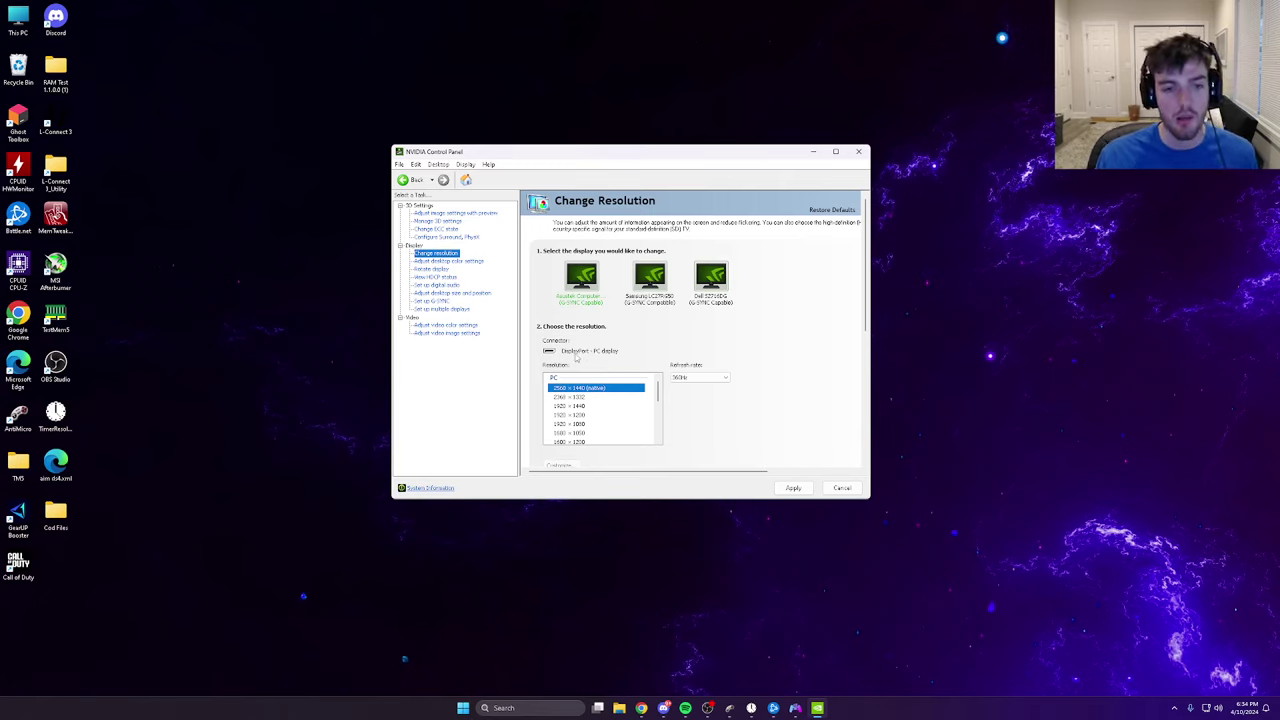
# Step: Check the desktop color settings, including the color channel options, brightness, contrast, gamma and digital vibrance
pyautogui.click(460, 262)
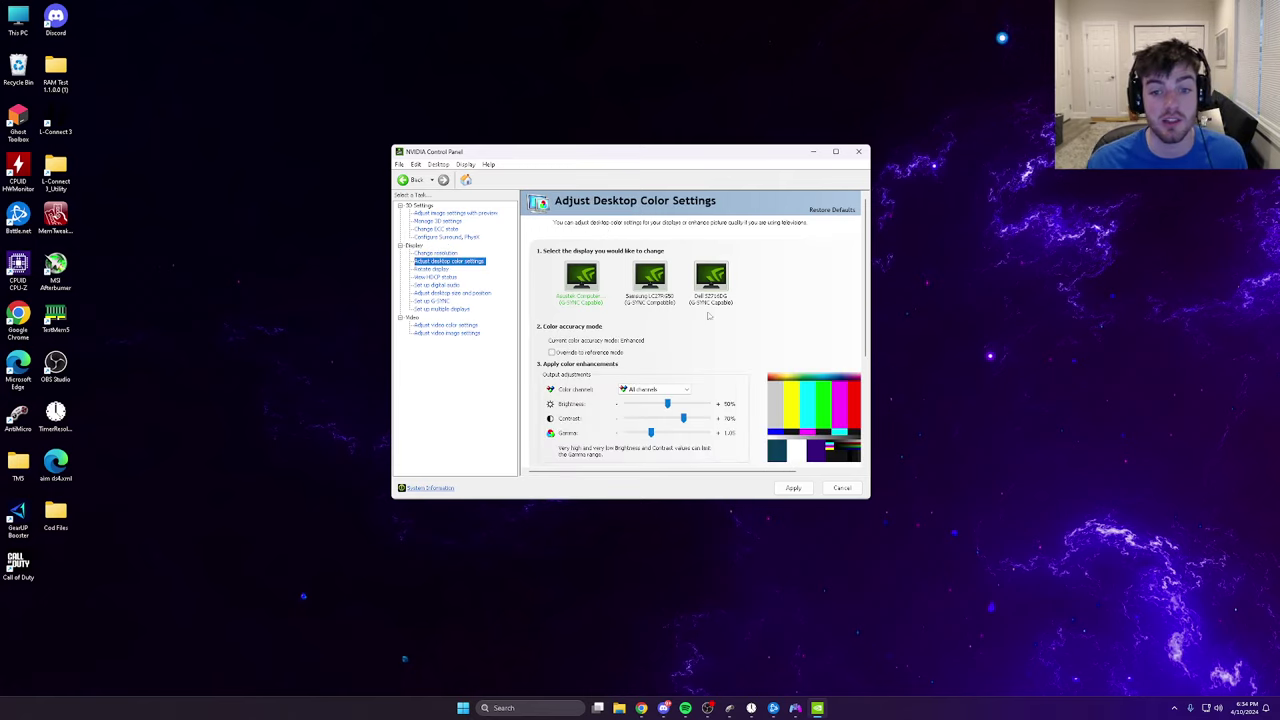
pyautogui.scroll(-2, 712, 305)
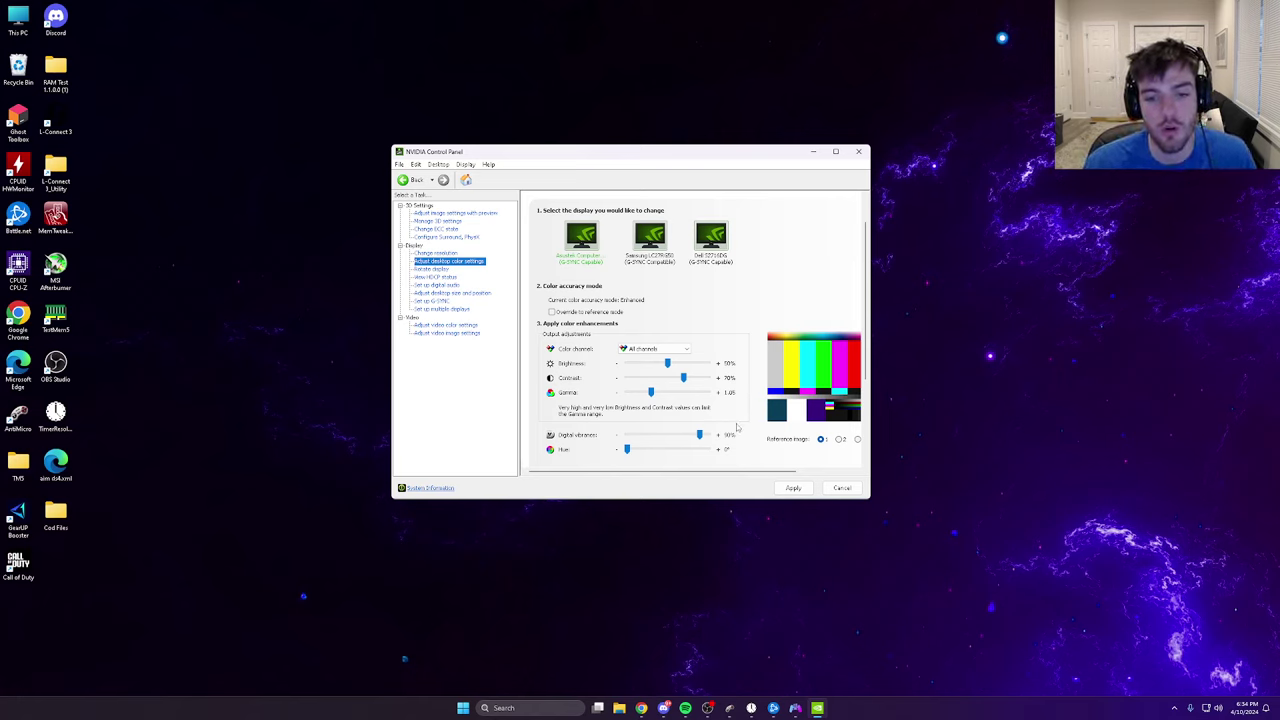
pyautogui.click(652, 349)
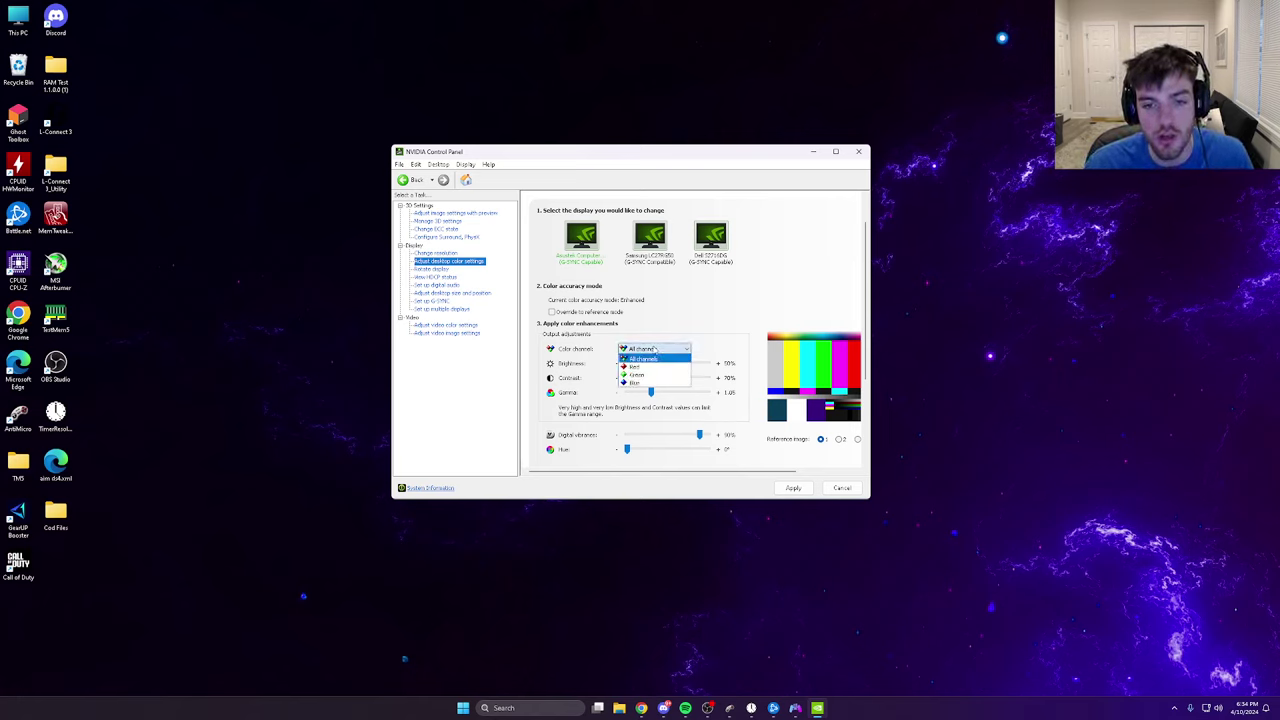
pyautogui.click(656, 352)
pyautogui.click(657, 352)
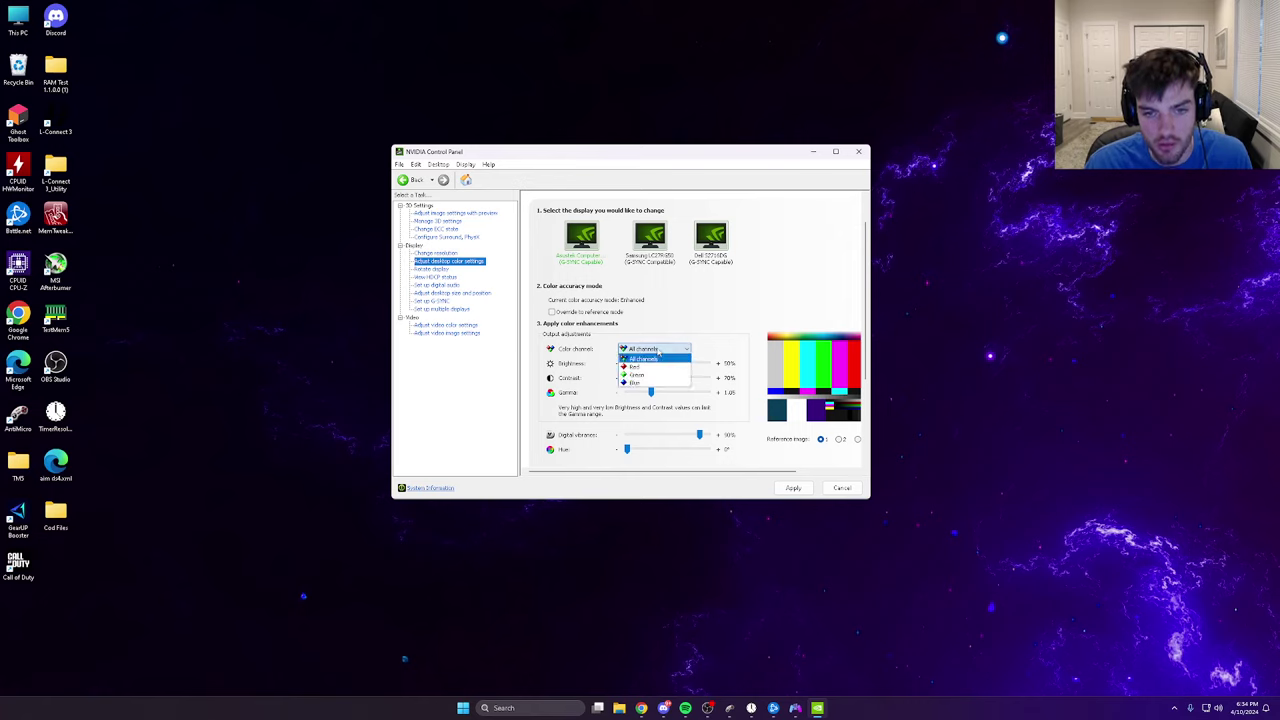
pyautogui.click(657, 357)
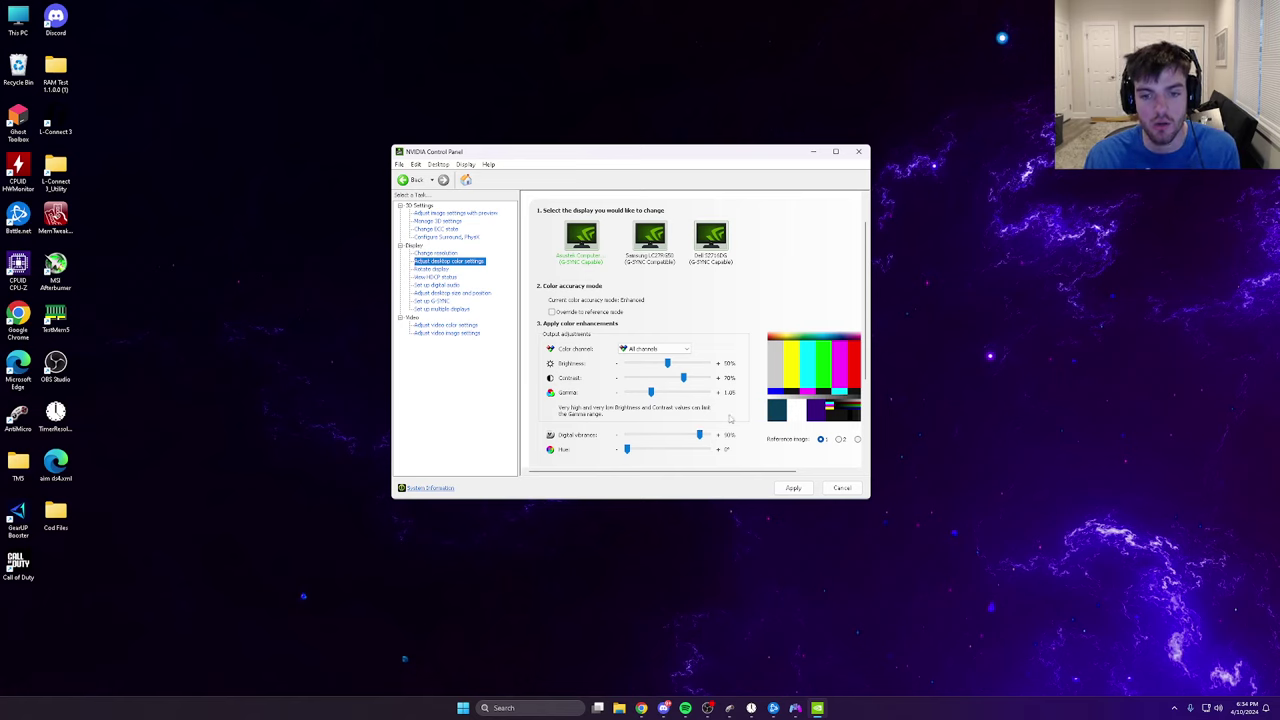
pyautogui.scroll(-1, 730, 419)
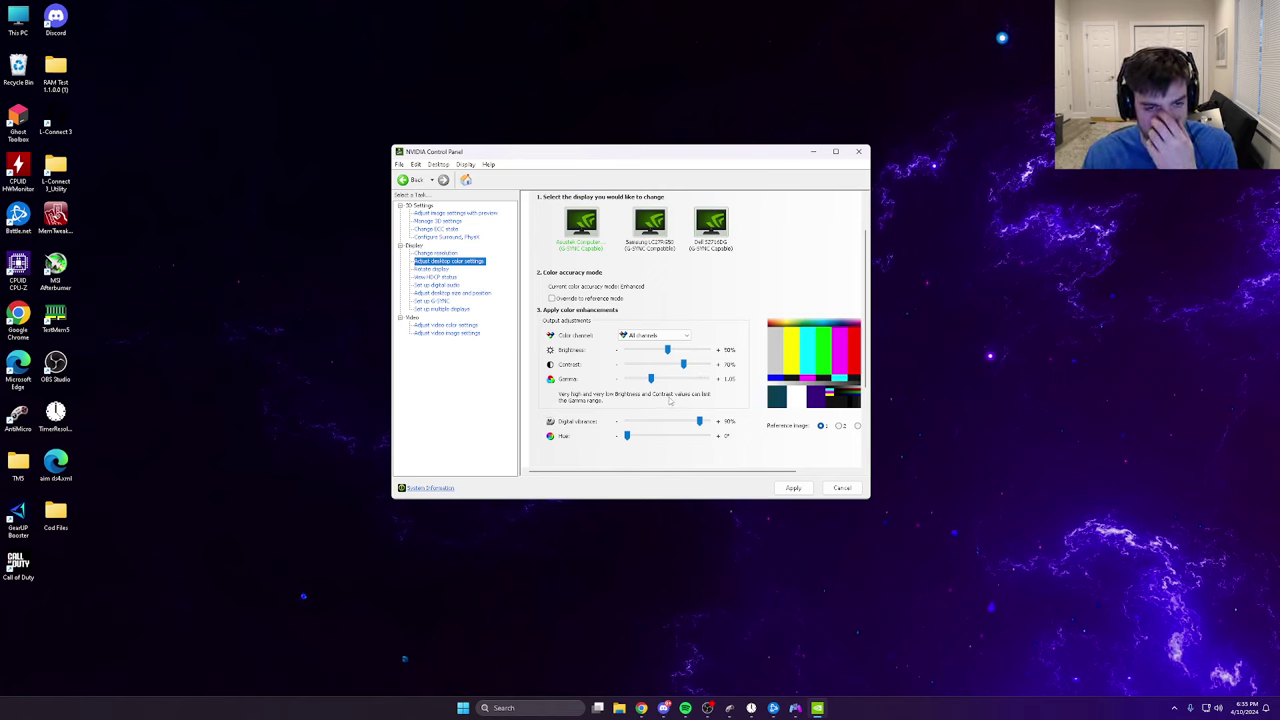
# Step: Review the Rotate Display and View HDCP Status pages, and open Set up G-SYNC without applying the pending display changes
pyautogui.click(440, 301)
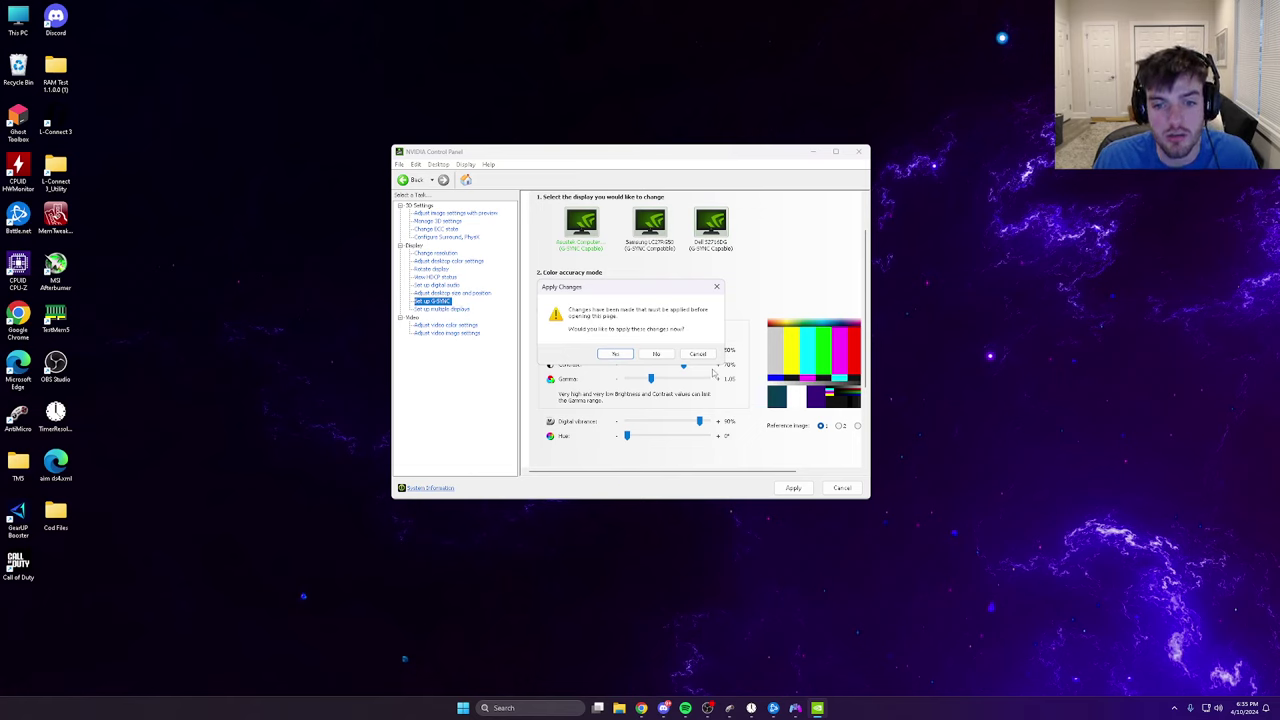
pyautogui.click(697, 354)
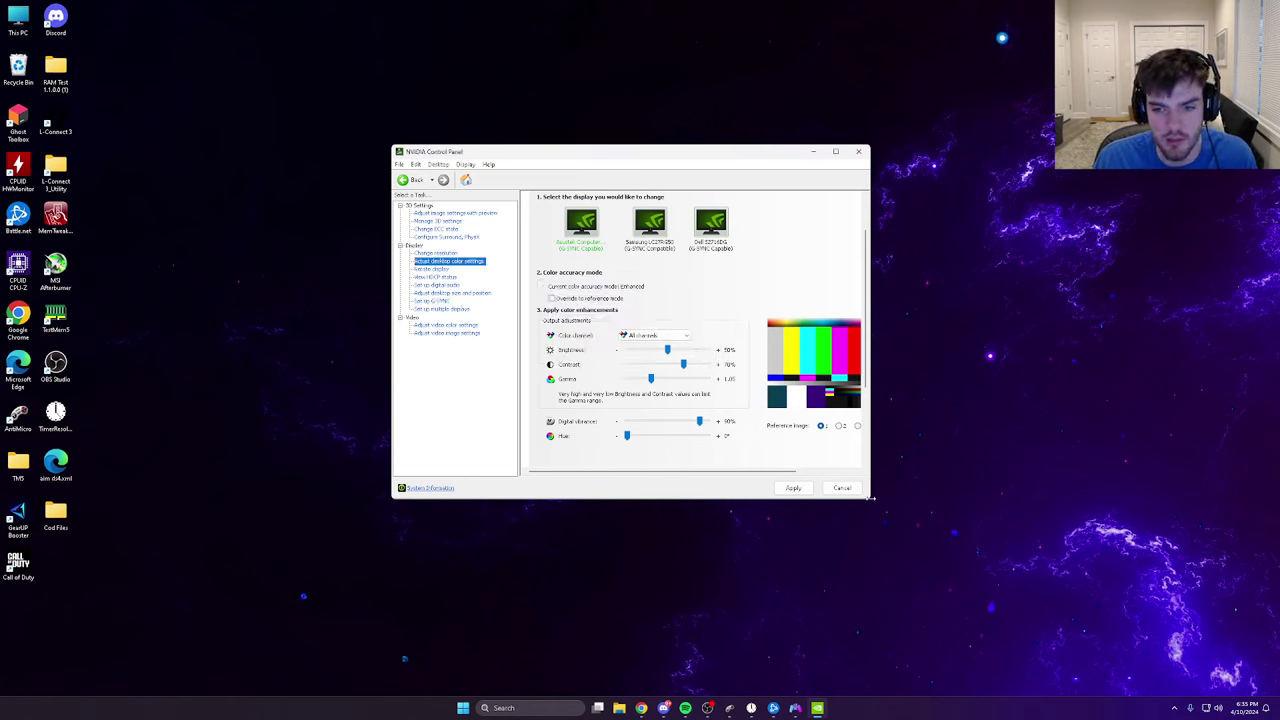
pyautogui.click(430, 270)
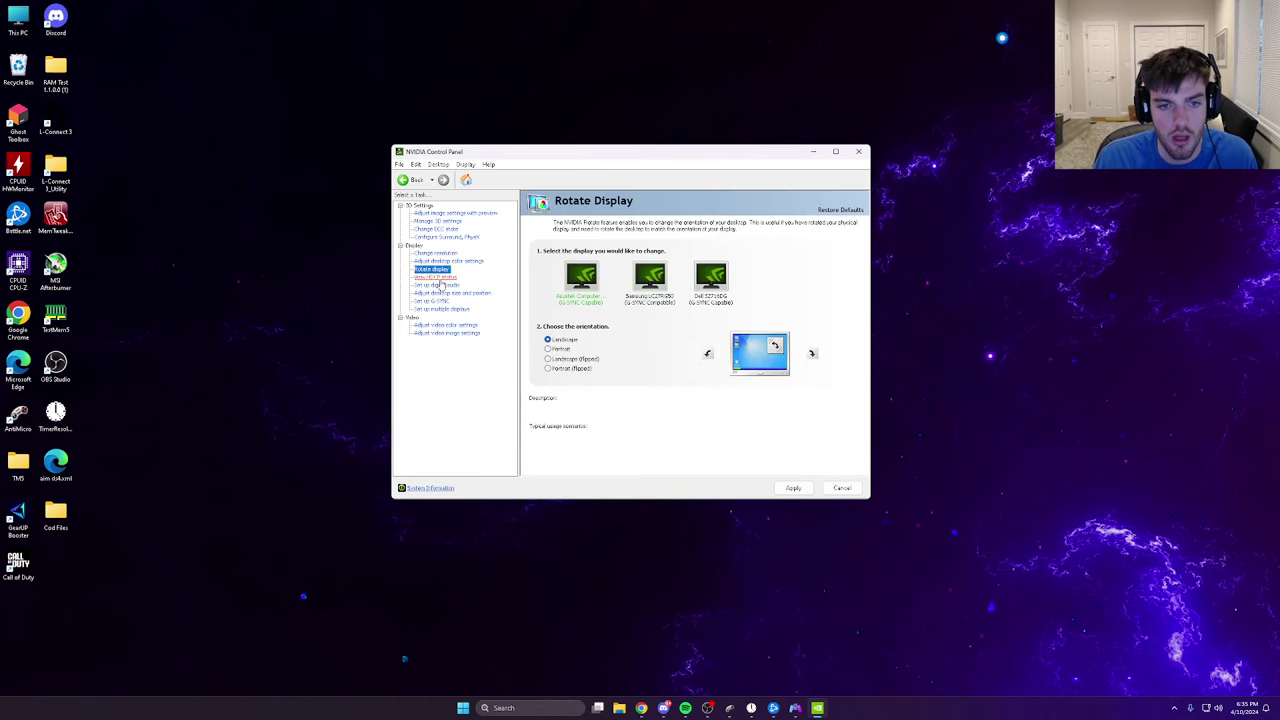
pyautogui.click(437, 277)
pyautogui.click(440, 285)
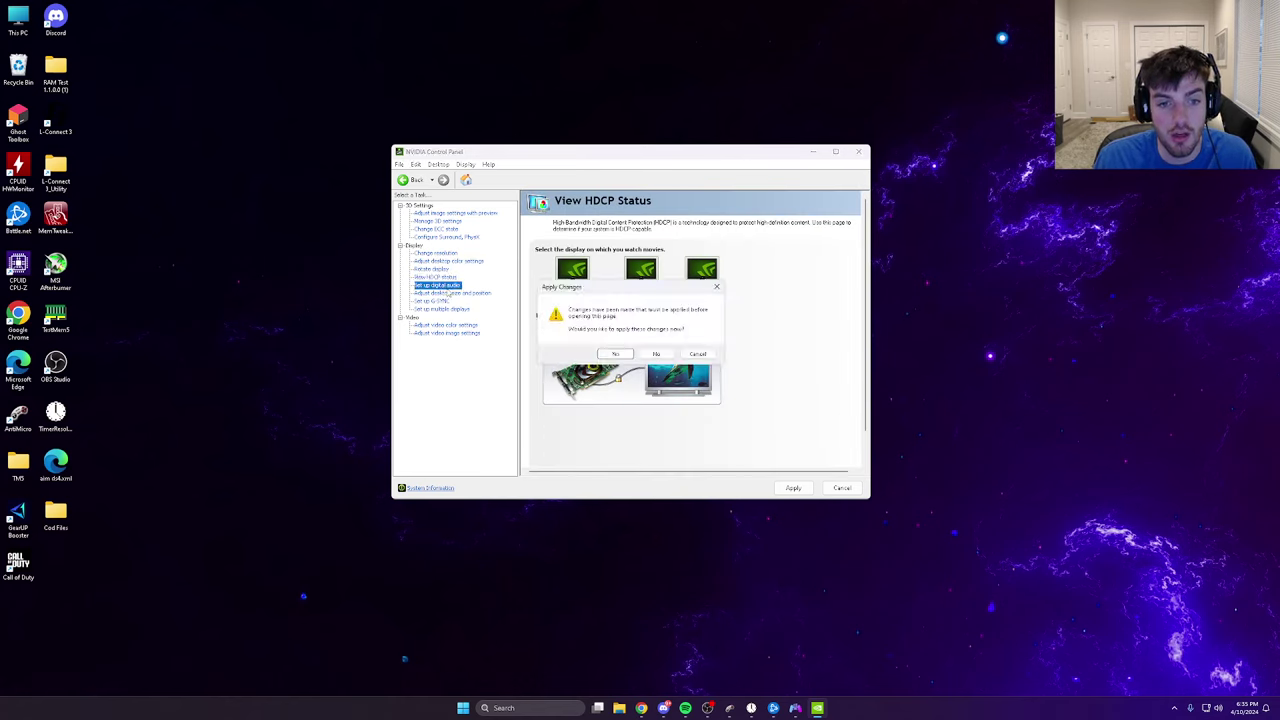
pyautogui.click(697, 354)
pyautogui.click(440, 285)
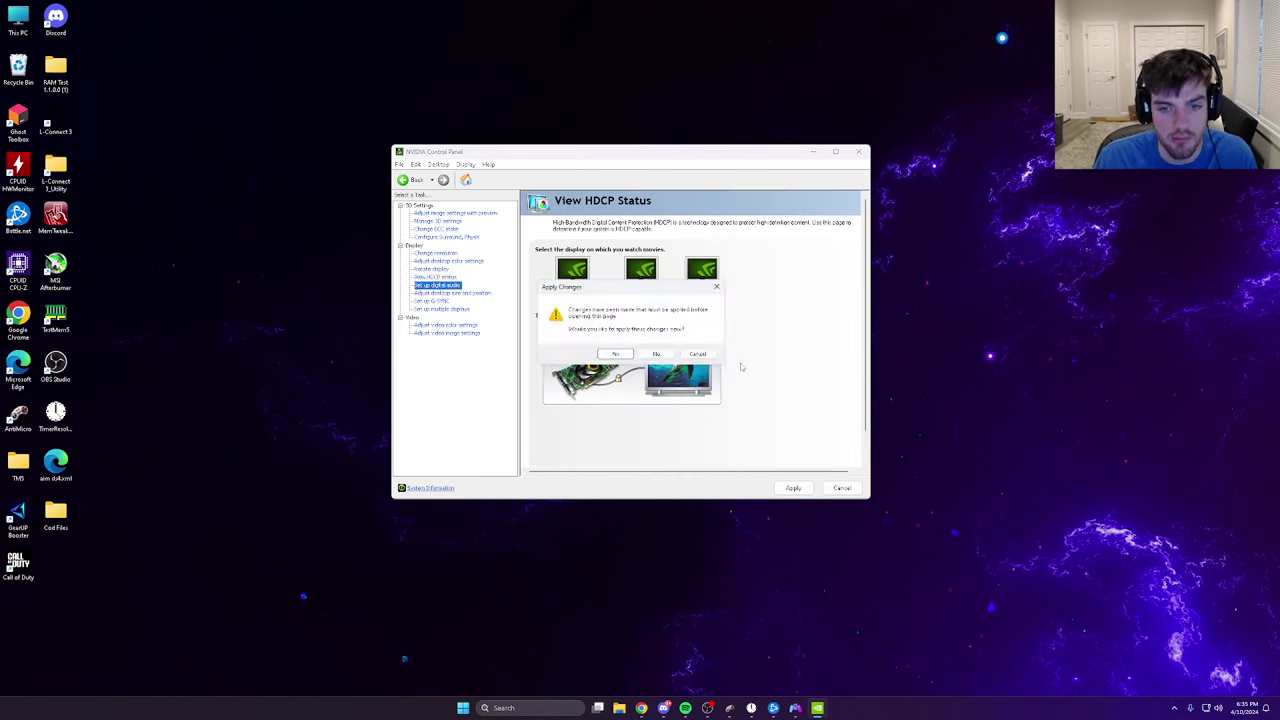
pyautogui.click(697, 354)
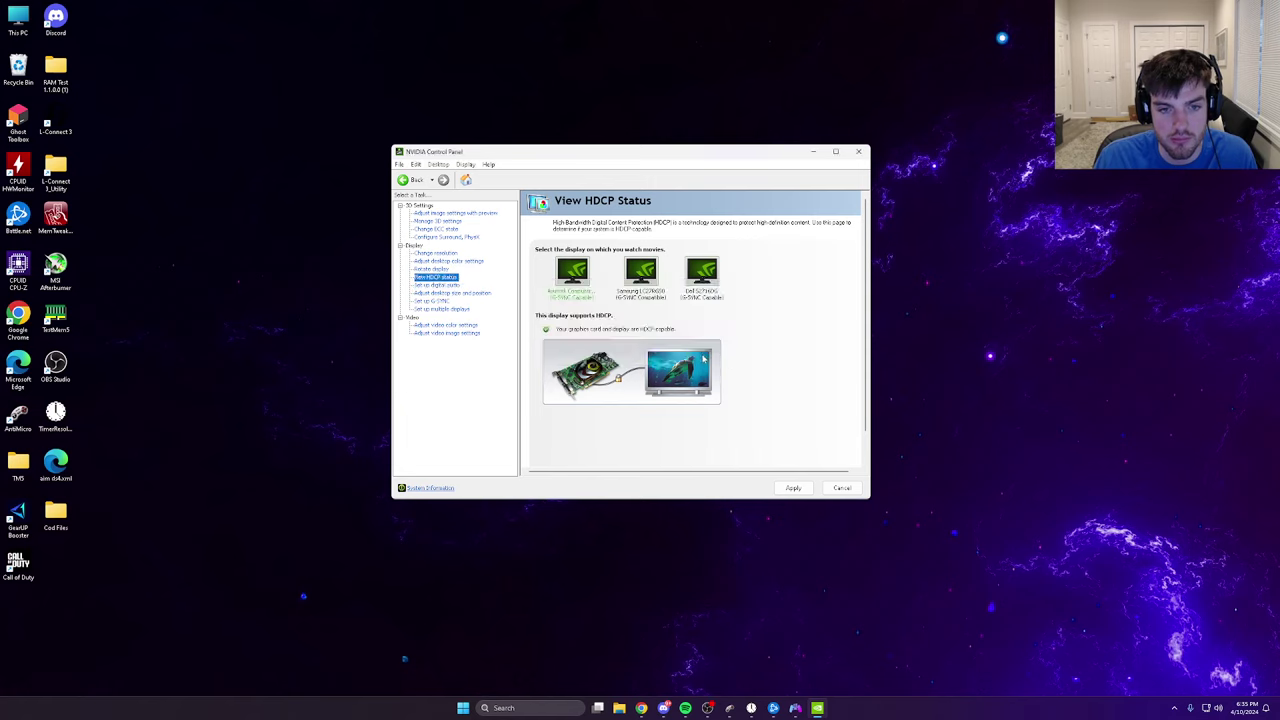
pyautogui.click(443, 301)
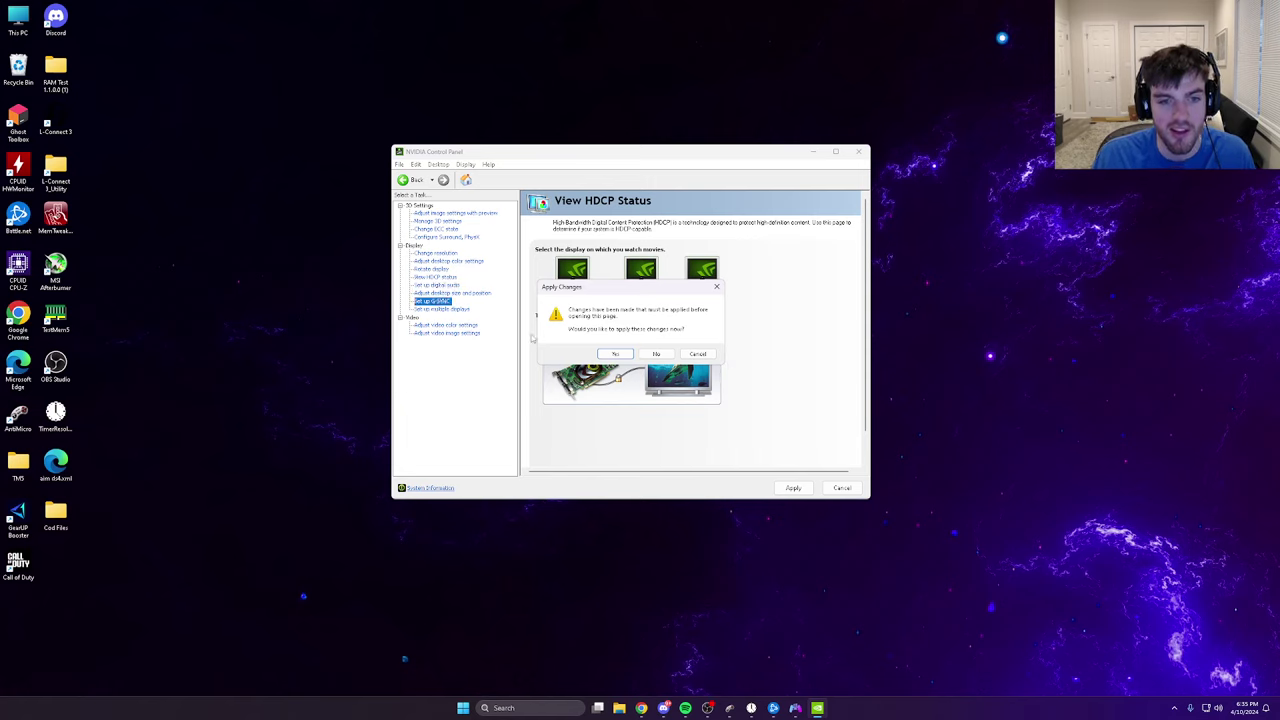
pyautogui.click(655, 355)
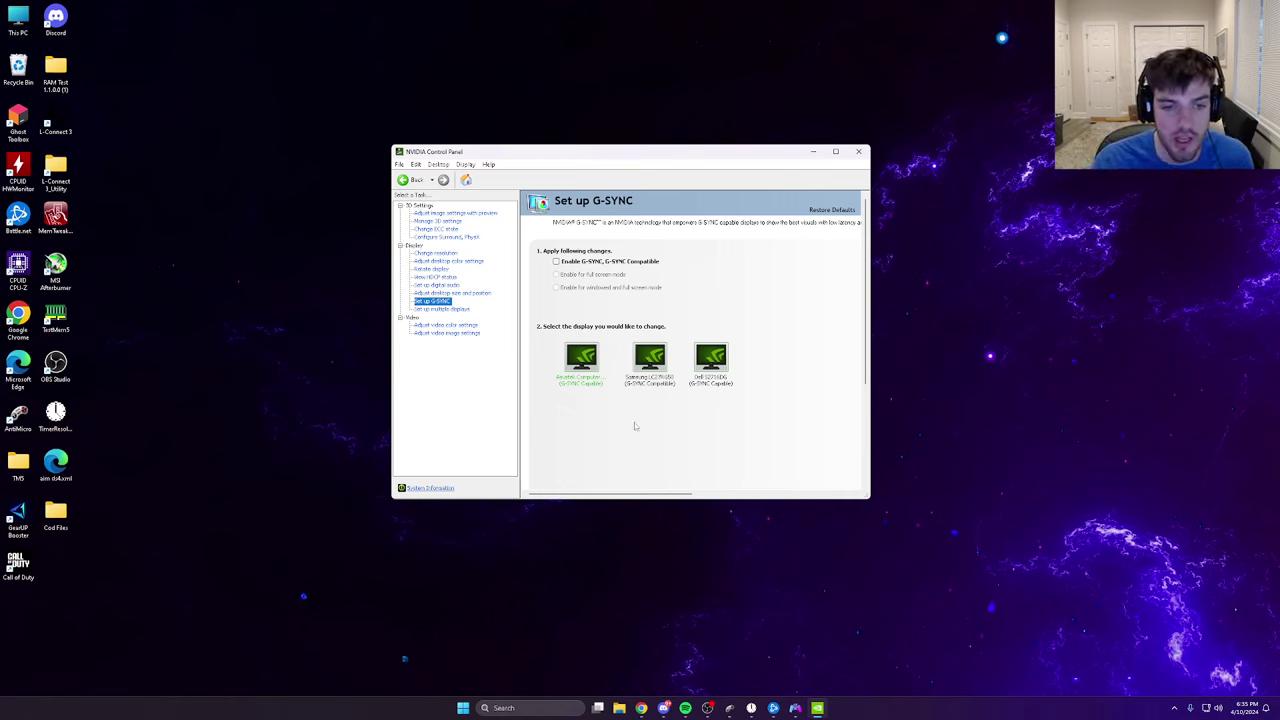
# Step: Review the Change Resolution, image preview, Rotate Display, and desktop size and position pages, and close NVIDIA Control Panel
pyautogui.click(447, 221)
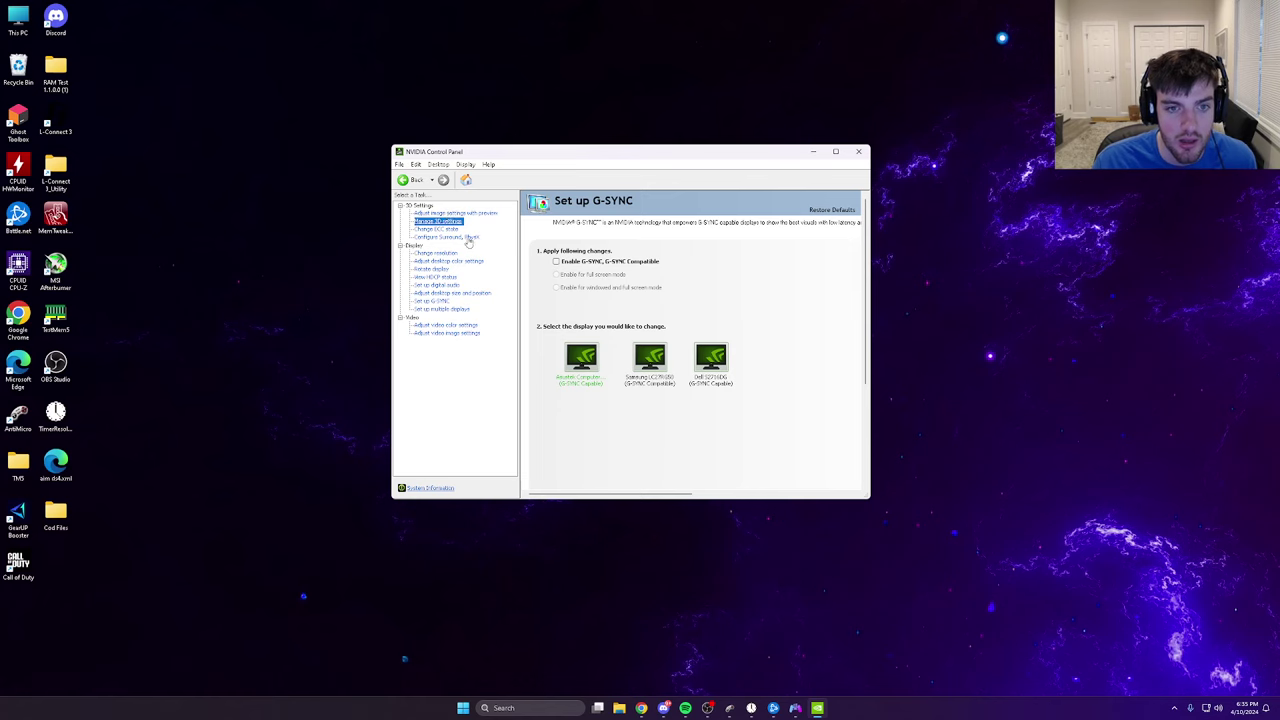
pyautogui.click(447, 254)
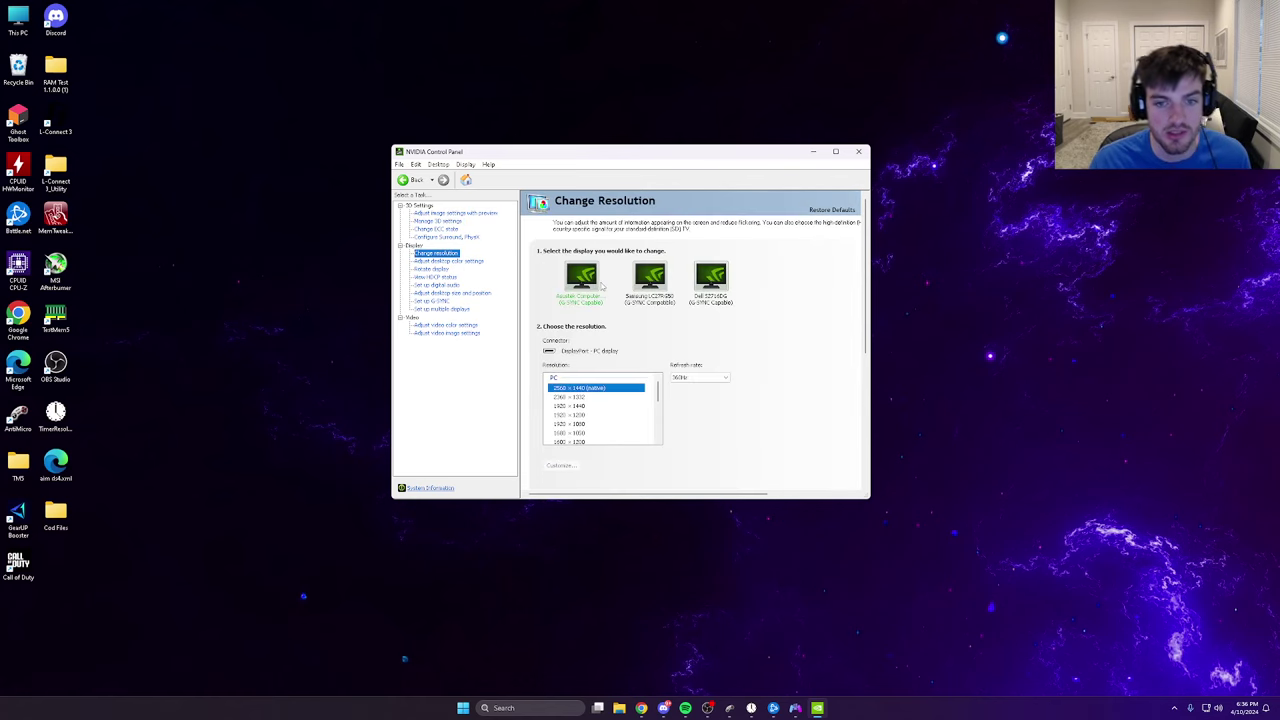
pyautogui.click(448, 261)
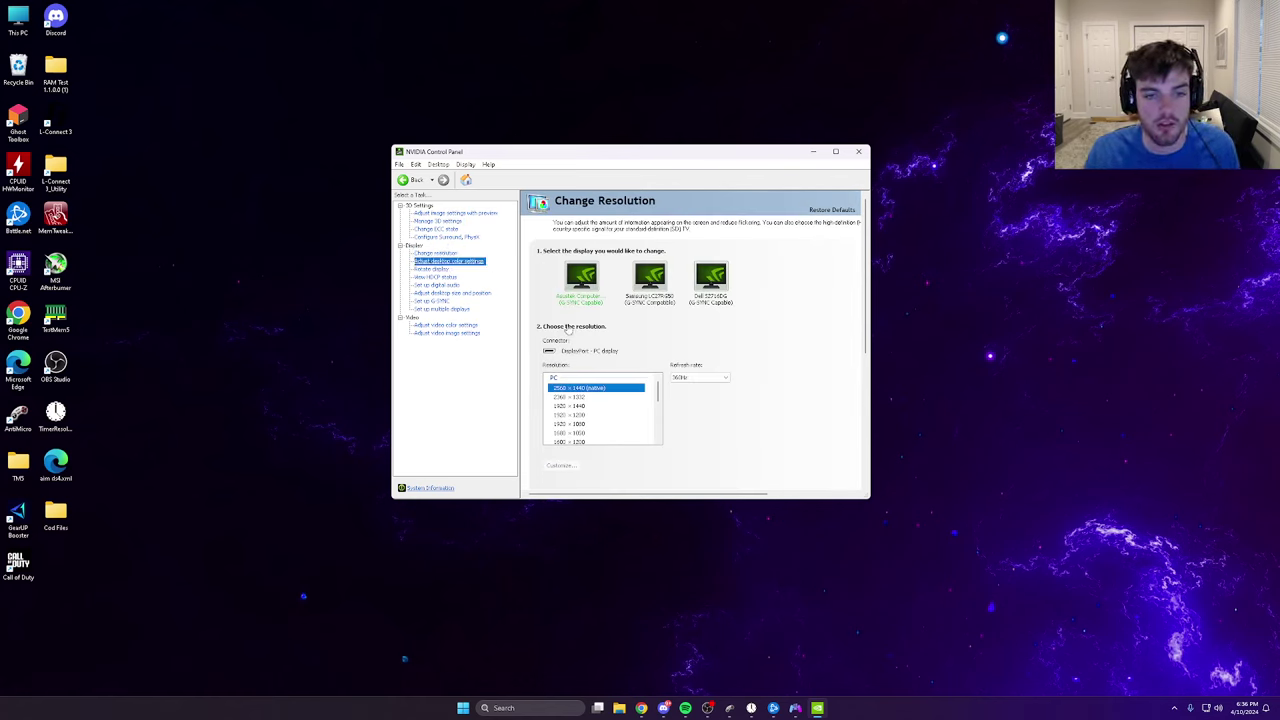
pyautogui.click(454, 214)
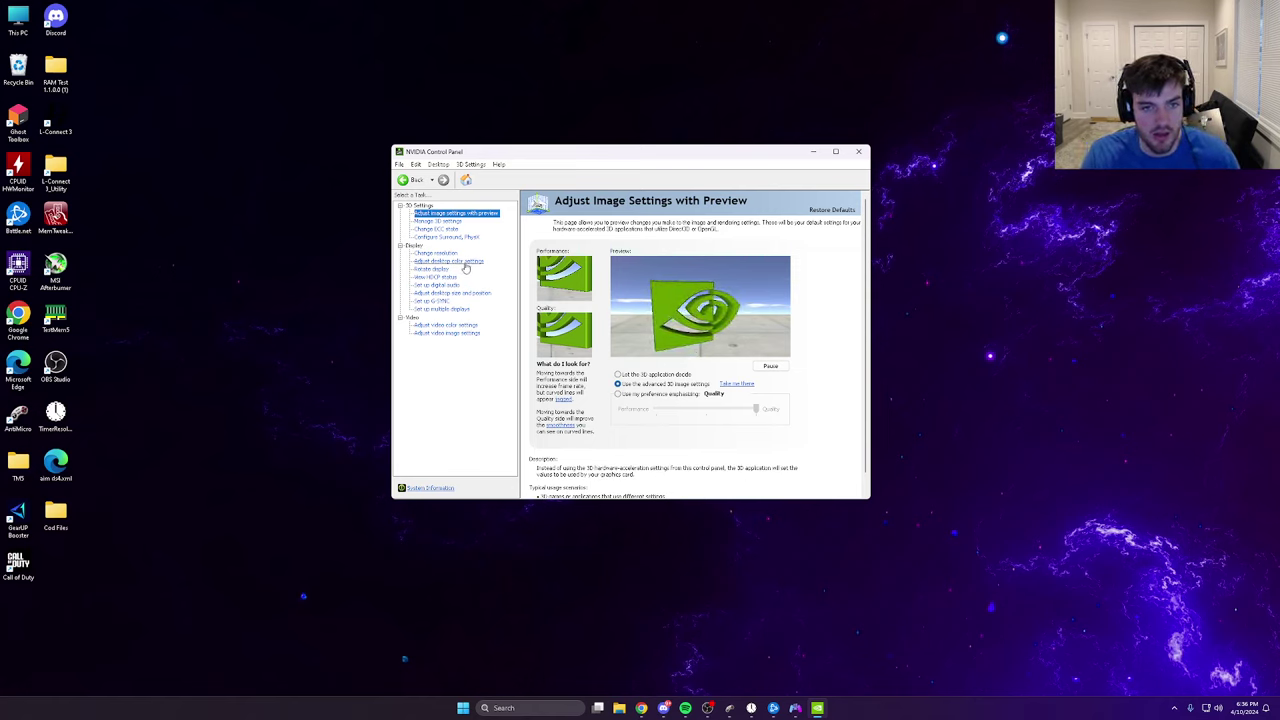
pyautogui.click(443, 270)
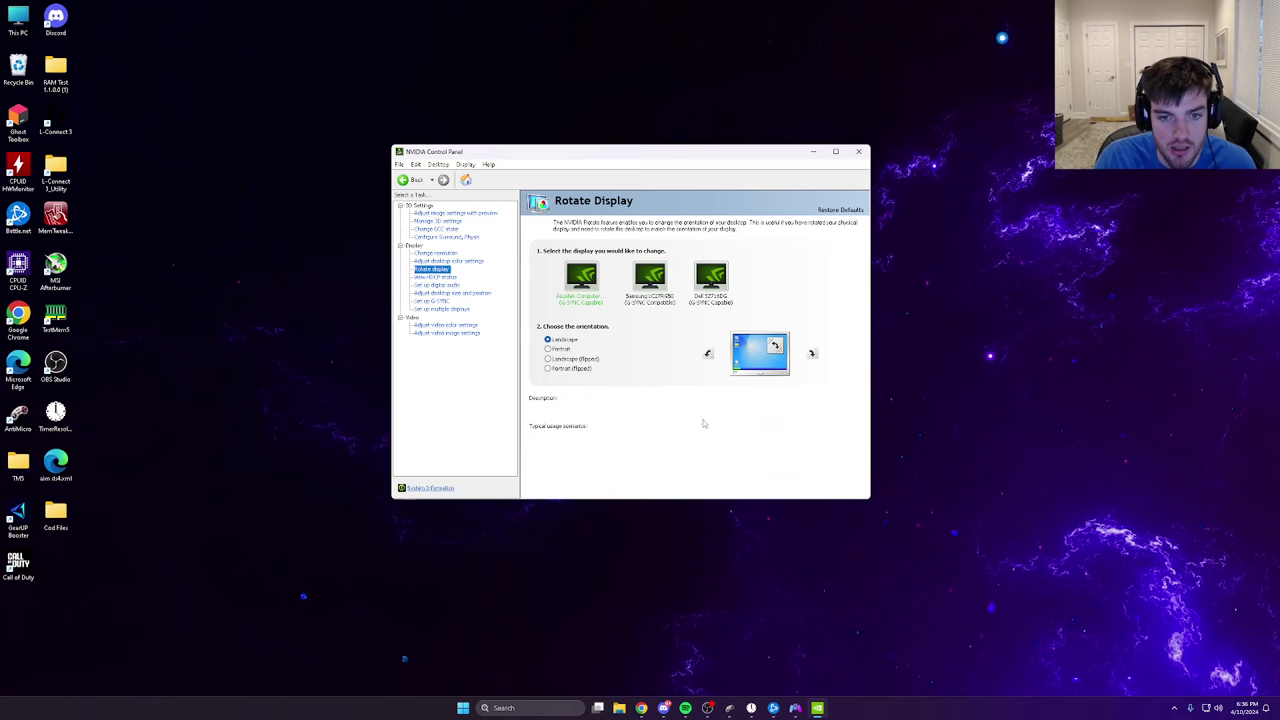
pyautogui.click(445, 293)
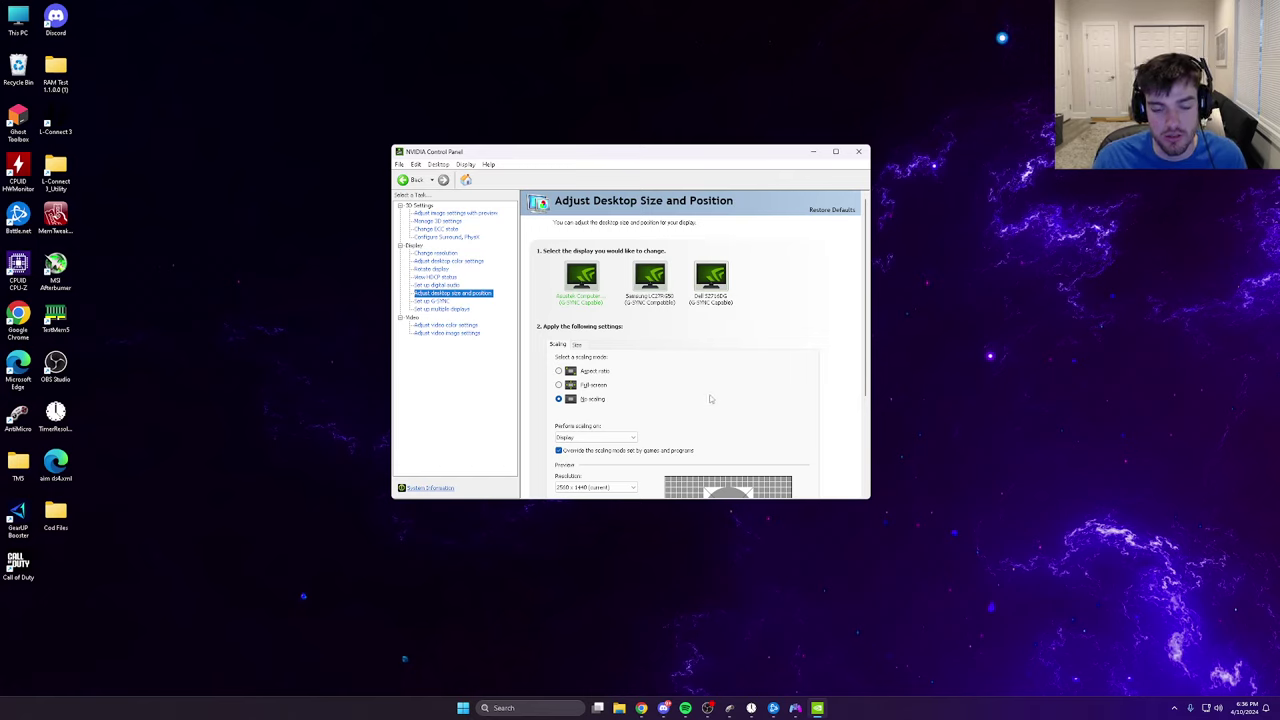
pyautogui.click(858, 153)
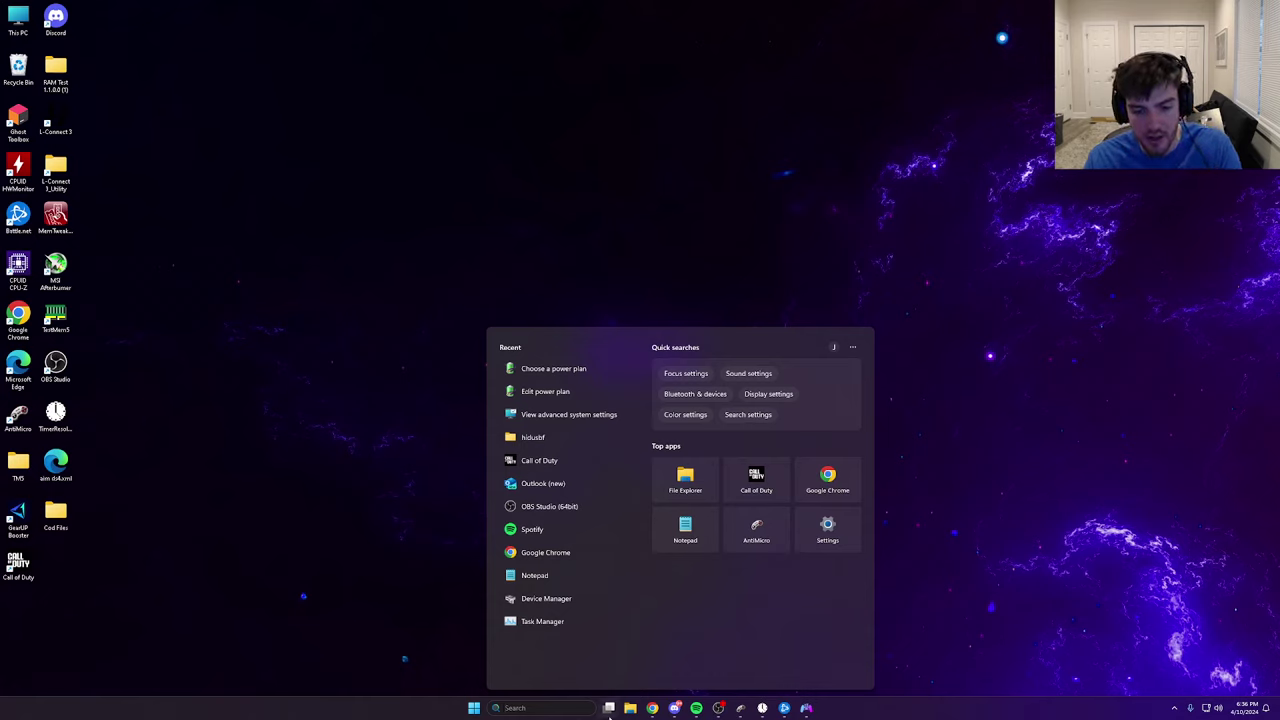
# Step: In File Explorer, go to Documents > Call of Duty > players and open options.4.cod23.cst in Notepad
pyautogui.write('device manager')
pyautogui.press('BackSpace')
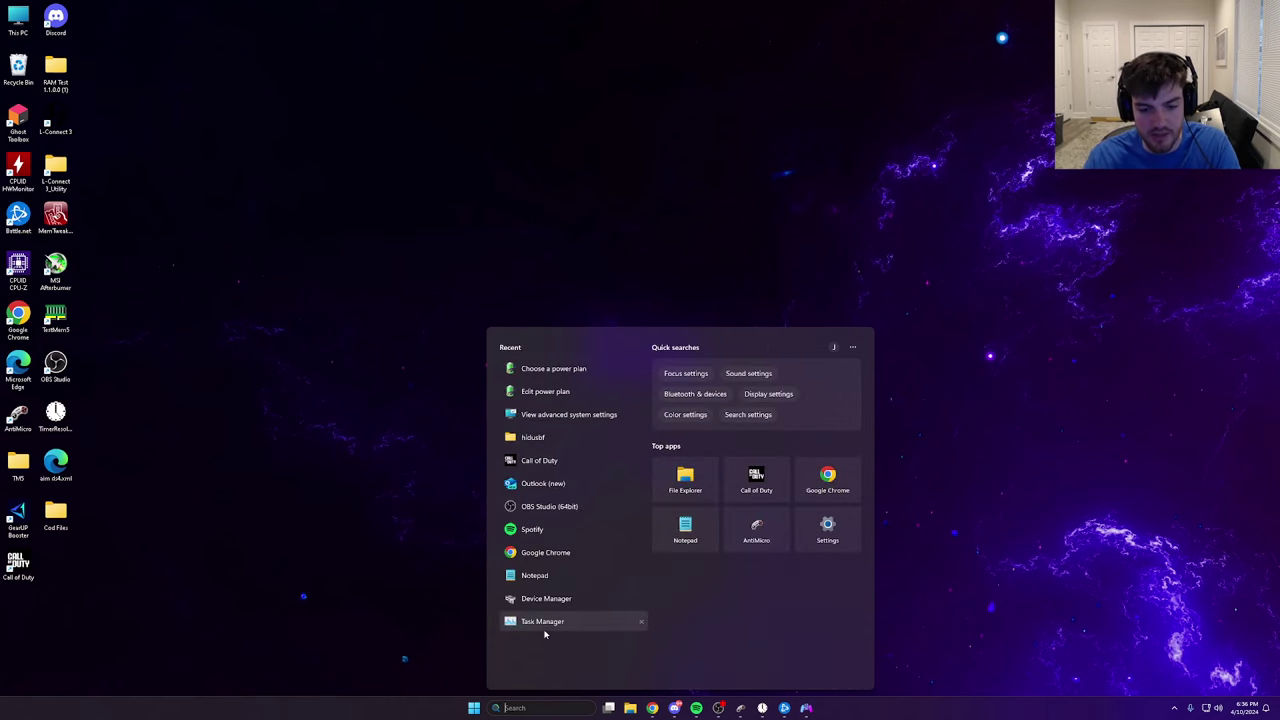
pyautogui.click(630, 707)
pyautogui.click(297, 314)
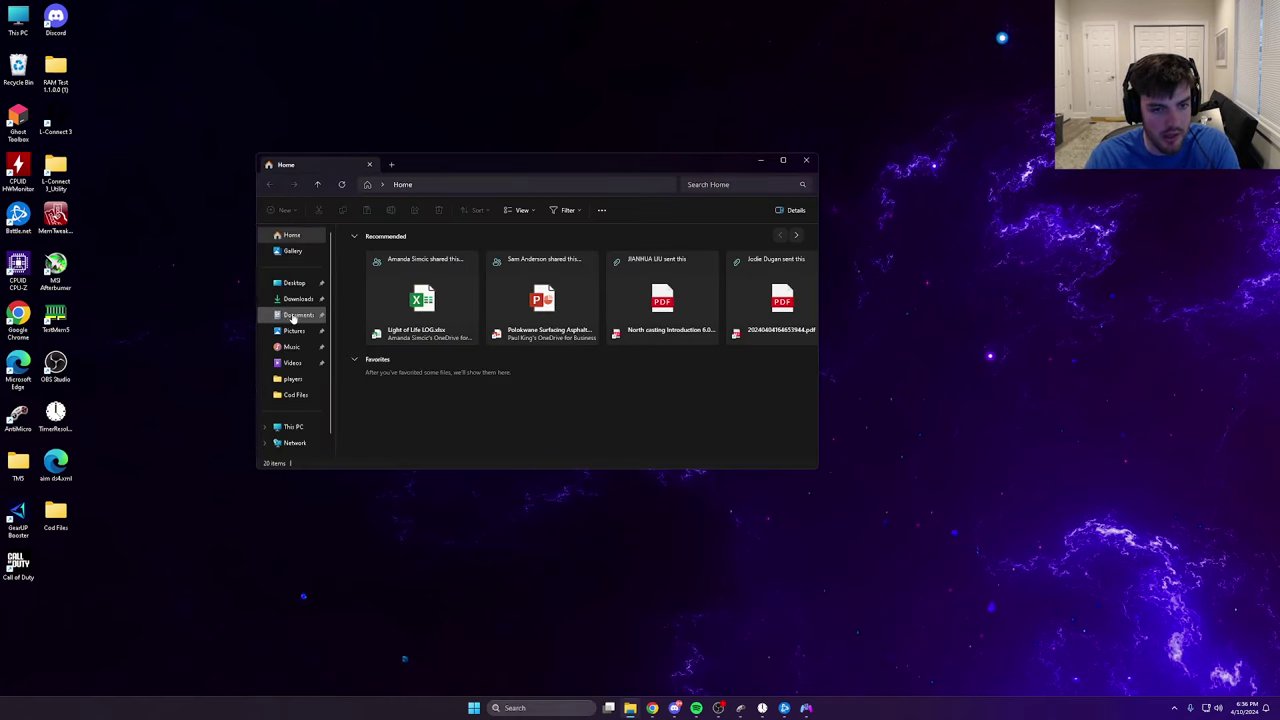
pyautogui.doubleClick(433, 245)
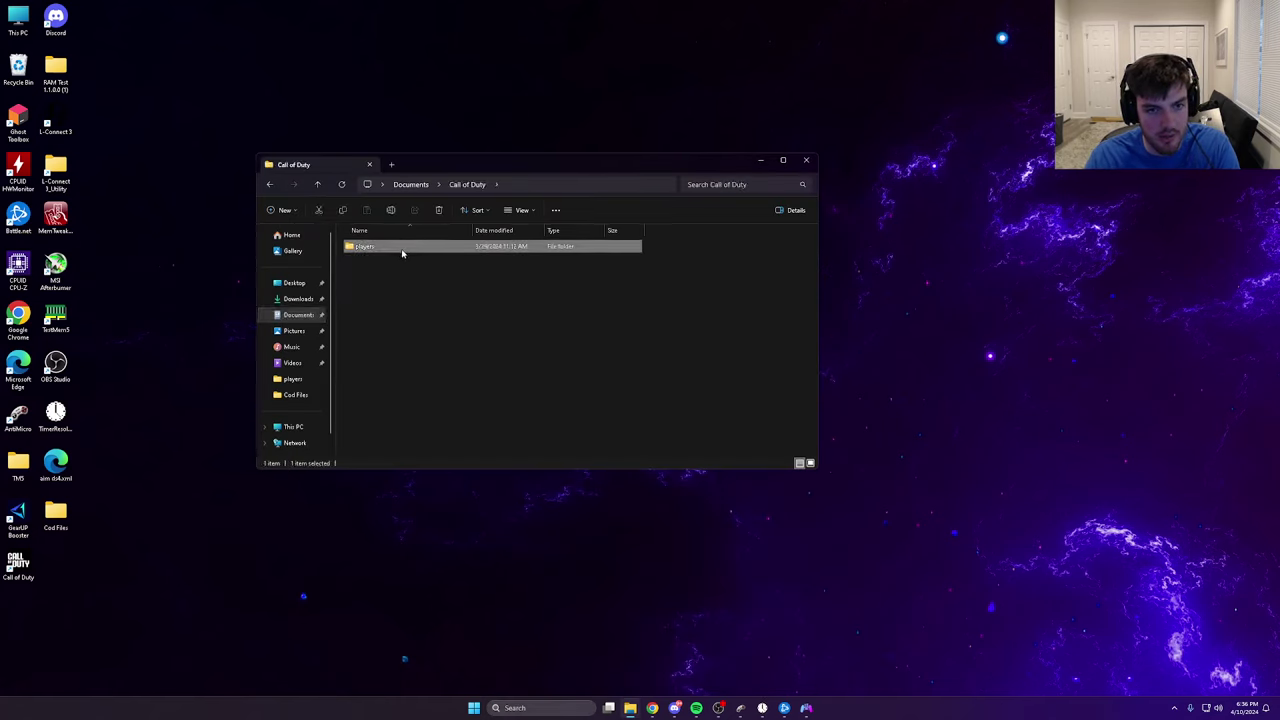
pyautogui.doubleClick(393, 248)
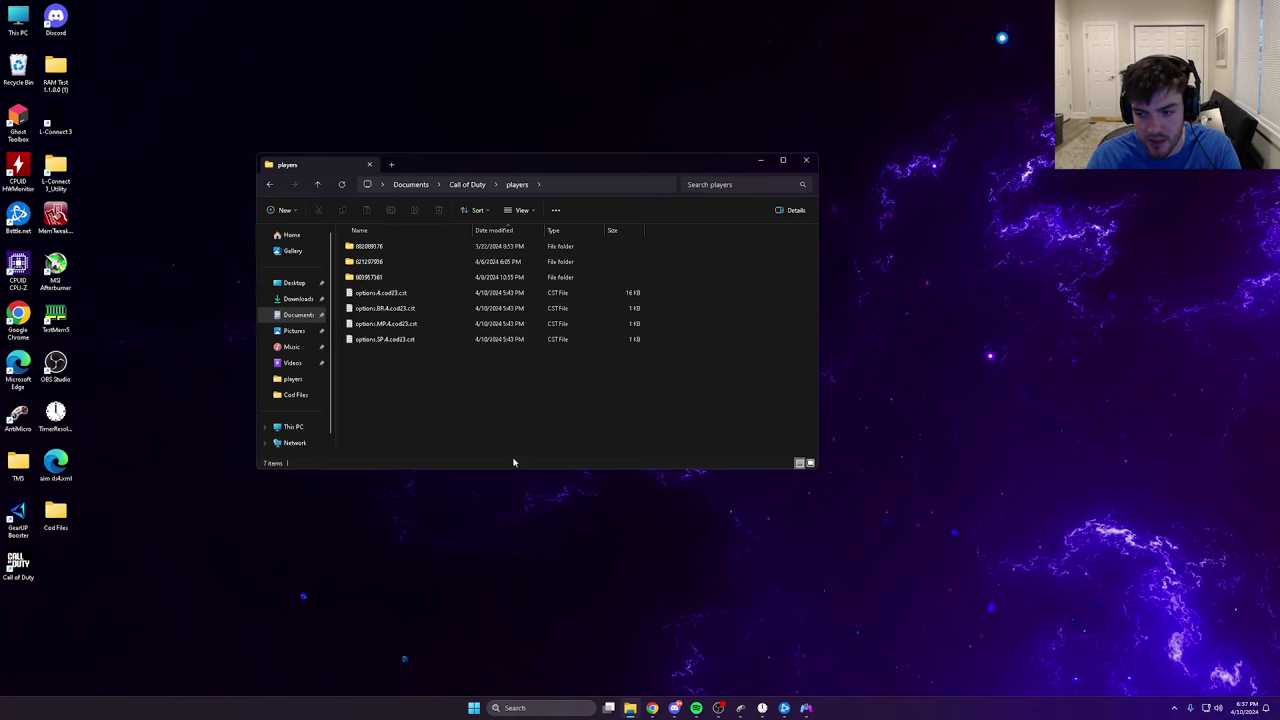
pyautogui.doubleClick(380, 292)
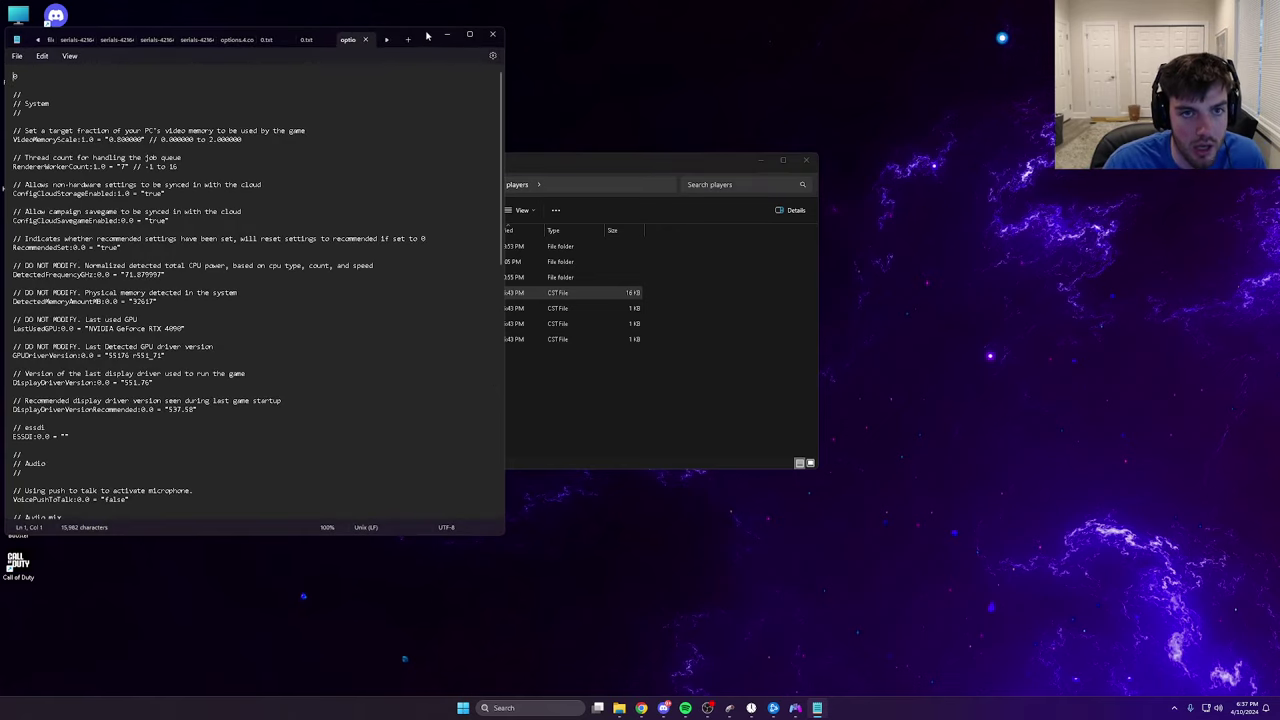
pyautogui.moveTo(427, 36); pyautogui.dragTo(641, 42)
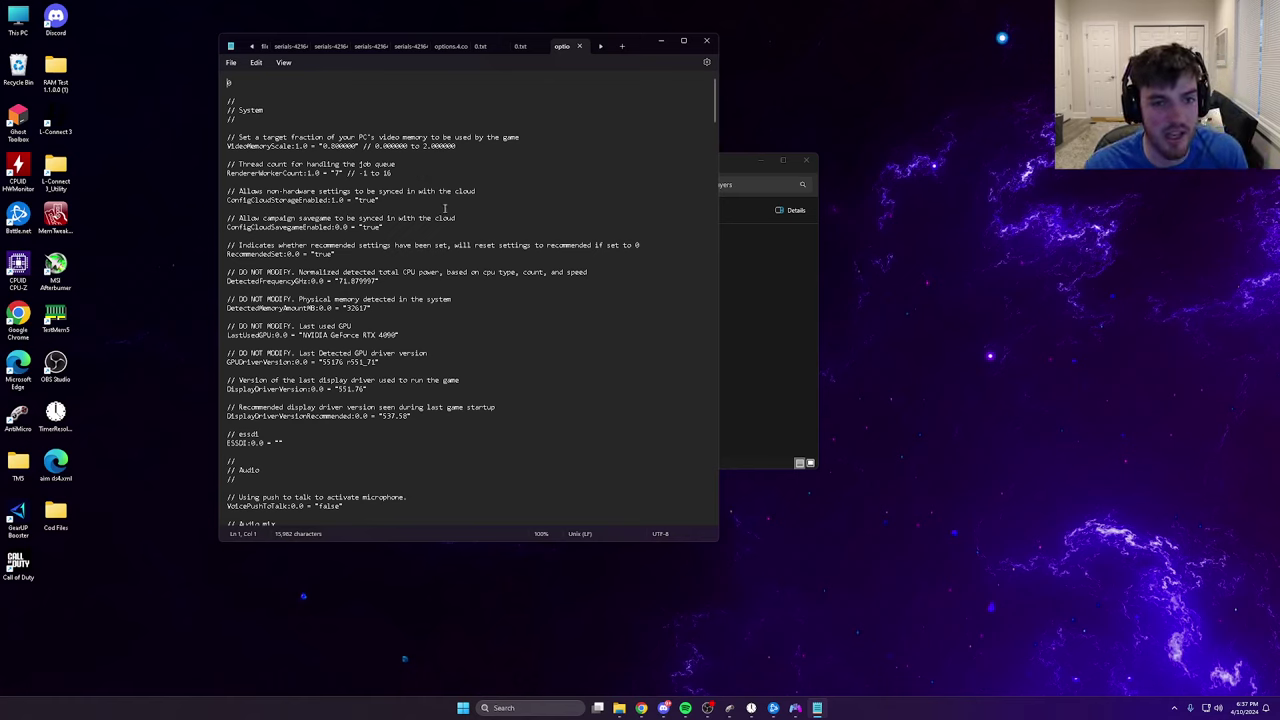
# Step: Read through the game options file's System, Audio, Gameplay, graphics, Interface, and Mouse and Gamepad settings, and close the file
pyautogui.scroll(-4, 440, 210)
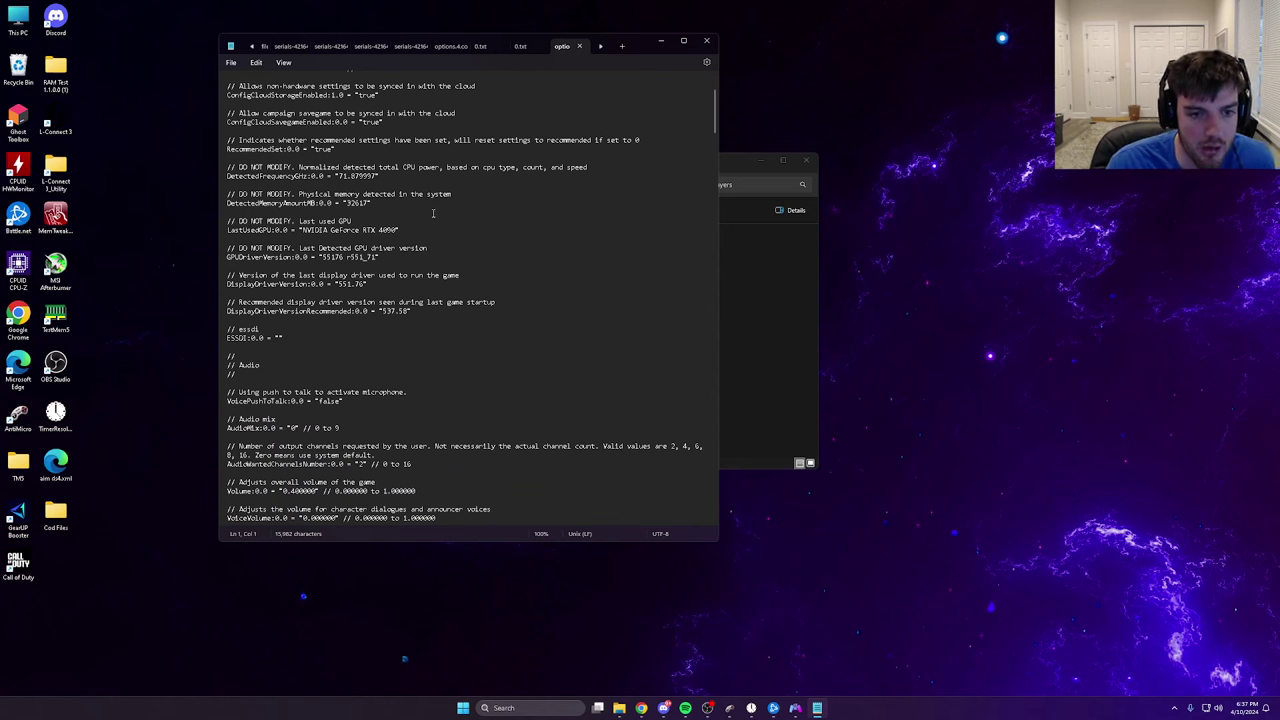
pyautogui.scroll(1, 433, 213)
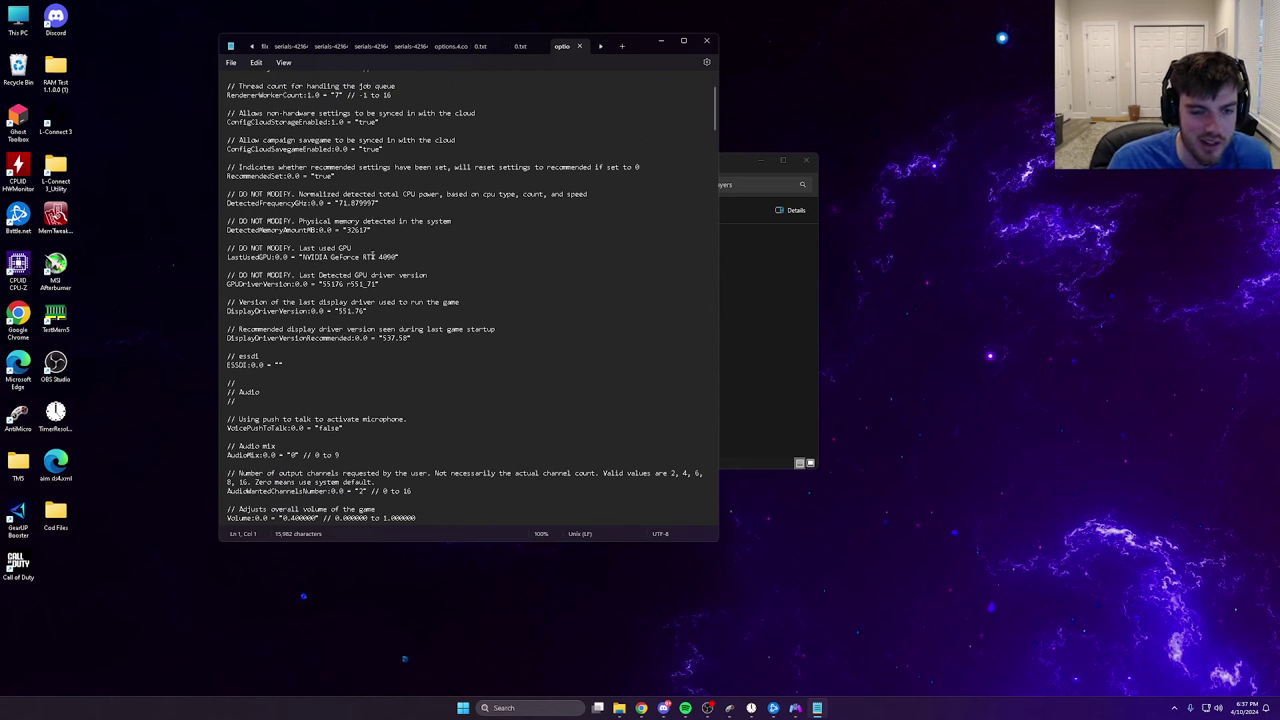
pyautogui.scroll(-1, 392, 262)
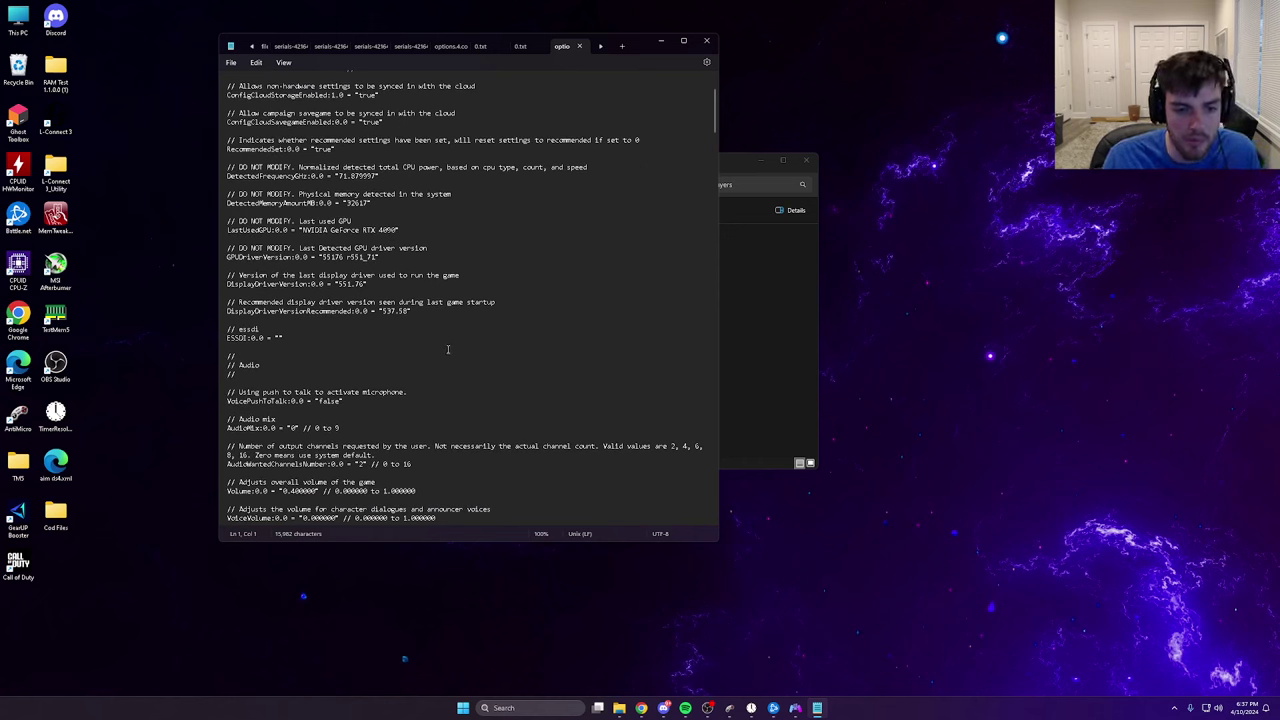
pyautogui.scroll(-7, 446, 346)
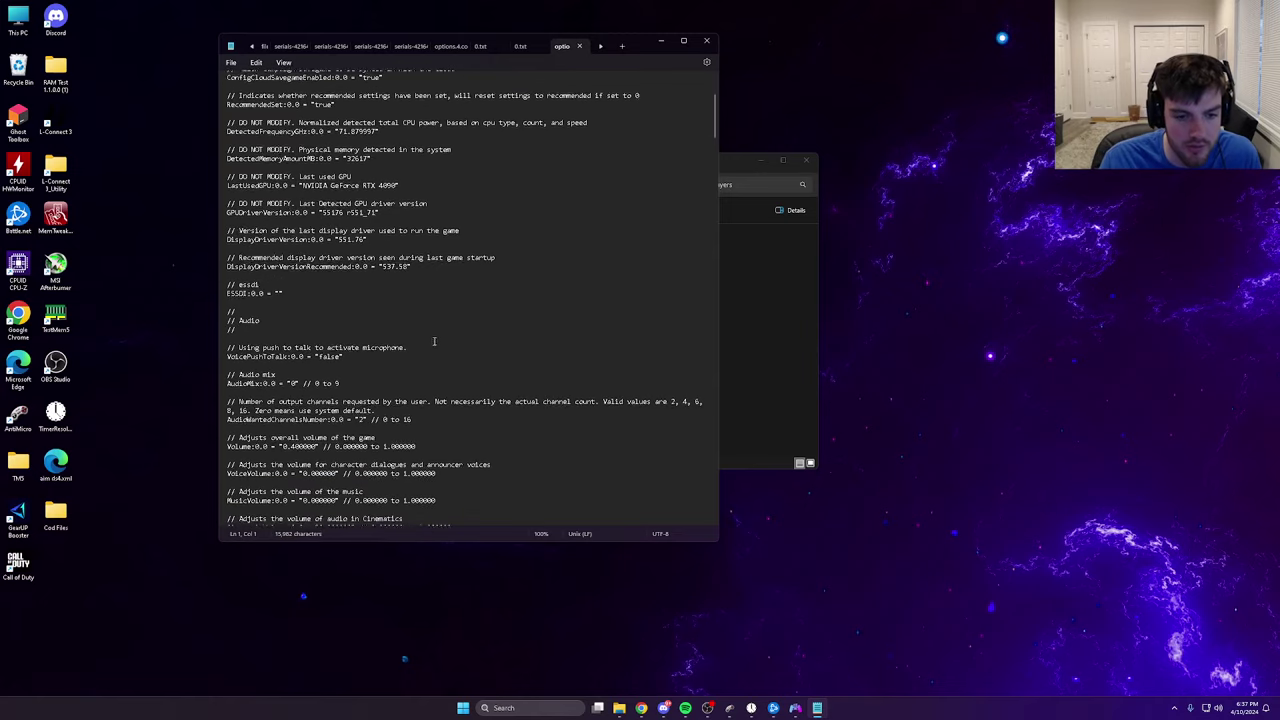
pyautogui.scroll(-9, 498, 333)
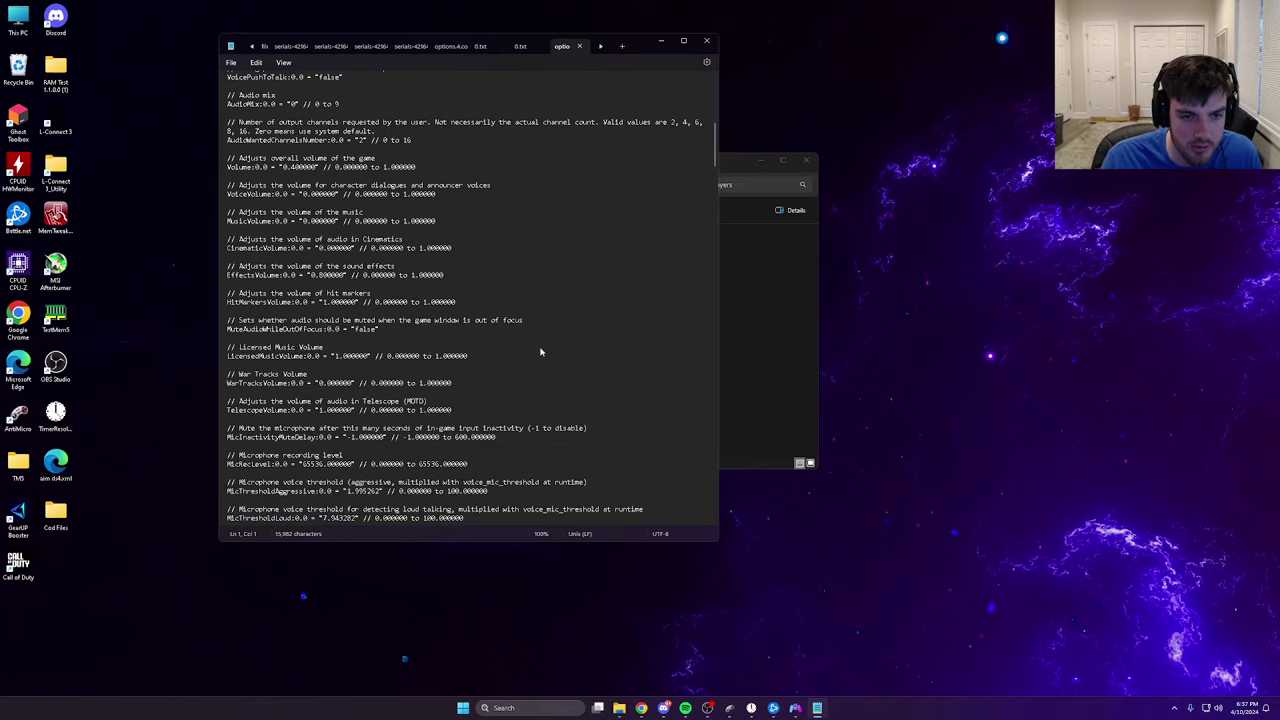
pyautogui.scroll(-10, 383, 292)
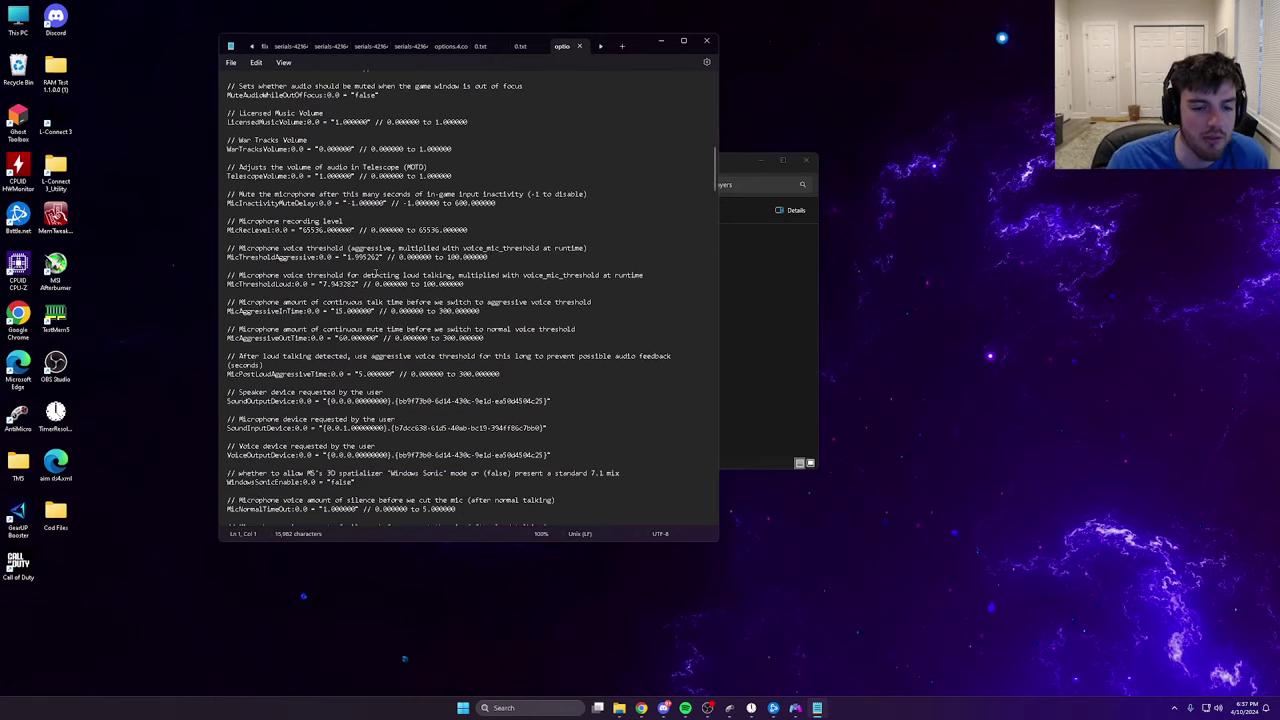
pyautogui.scroll(-4, 367, 270)
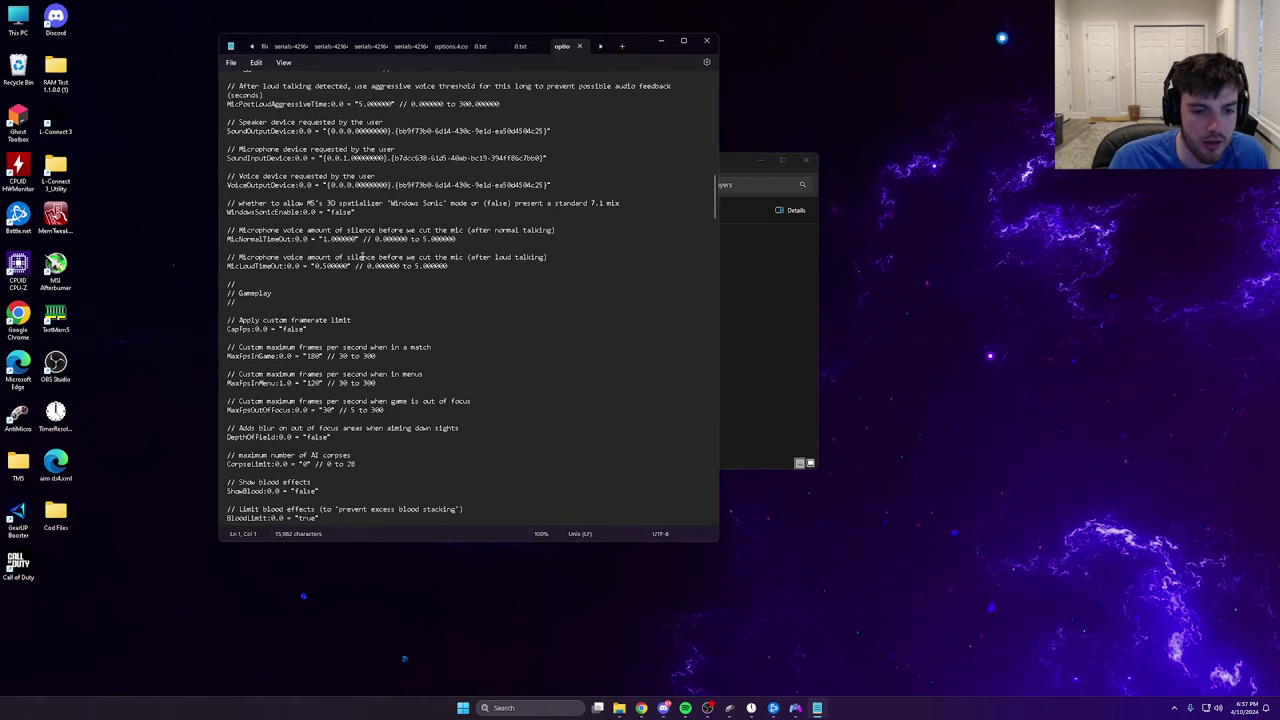
pyautogui.scroll(-3, 437, 259)
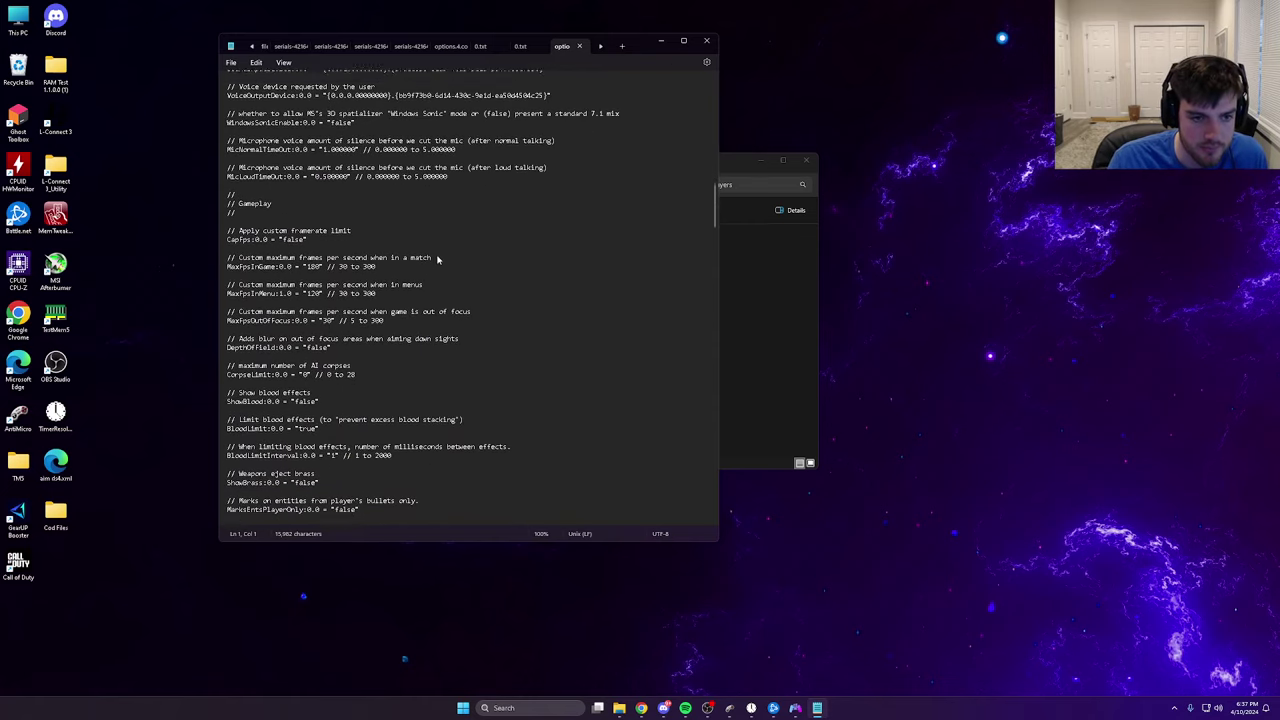
pyautogui.scroll(-6, 437, 259)
pyautogui.scroll(-14, 418, 250)
pyautogui.scroll(-12, 416, 250)
pyautogui.scroll(-18, 415, 231)
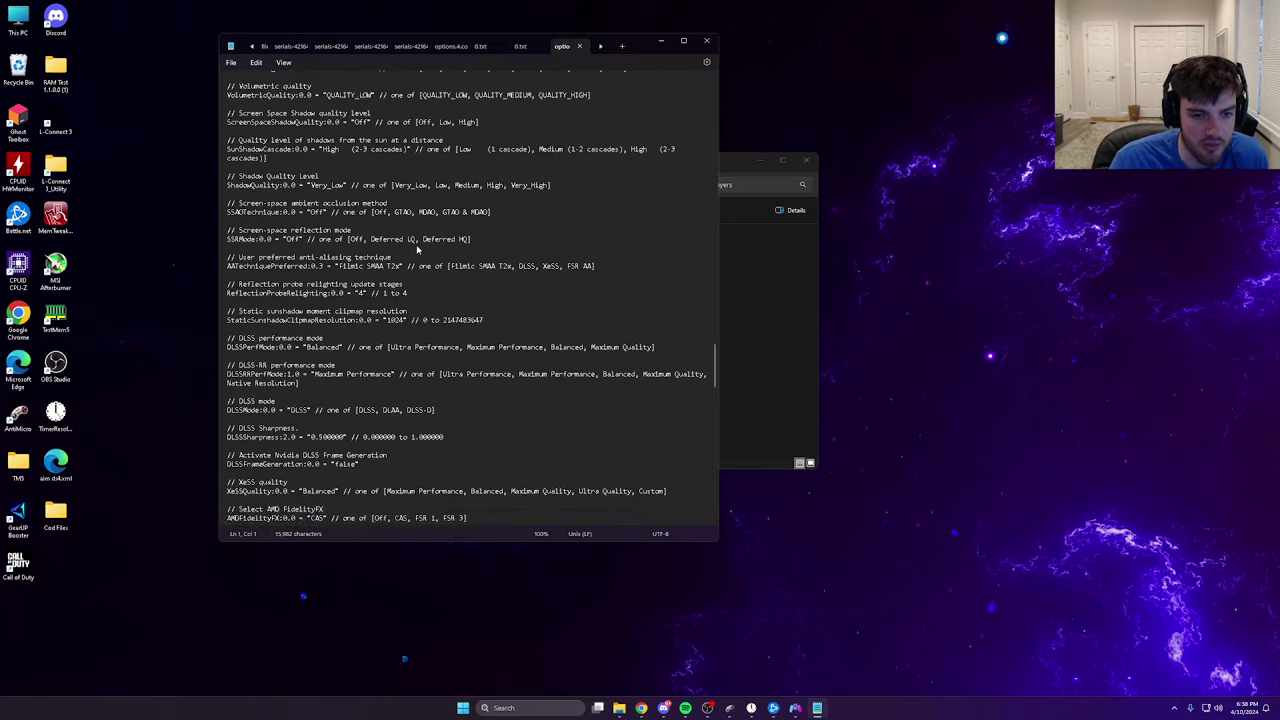
pyautogui.scroll(-20, 418, 250)
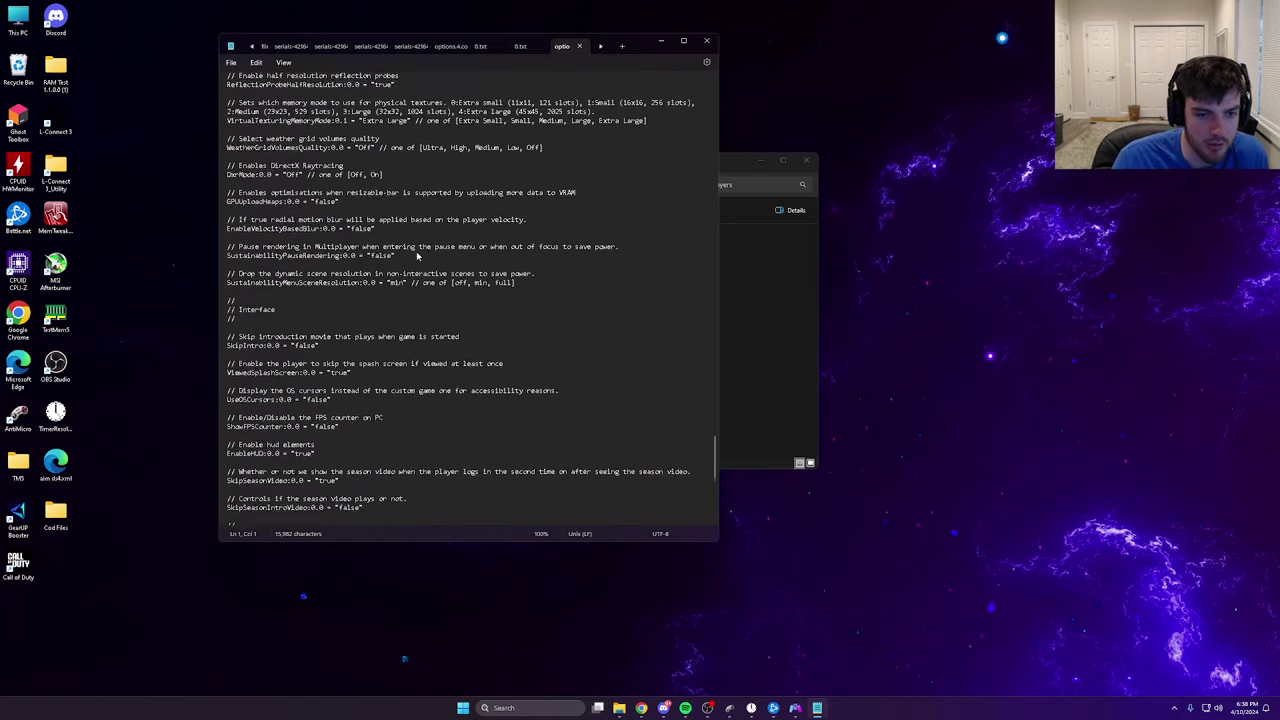
pyautogui.scroll(-11, 416, 256)
pyautogui.scroll(20, 380, 270)
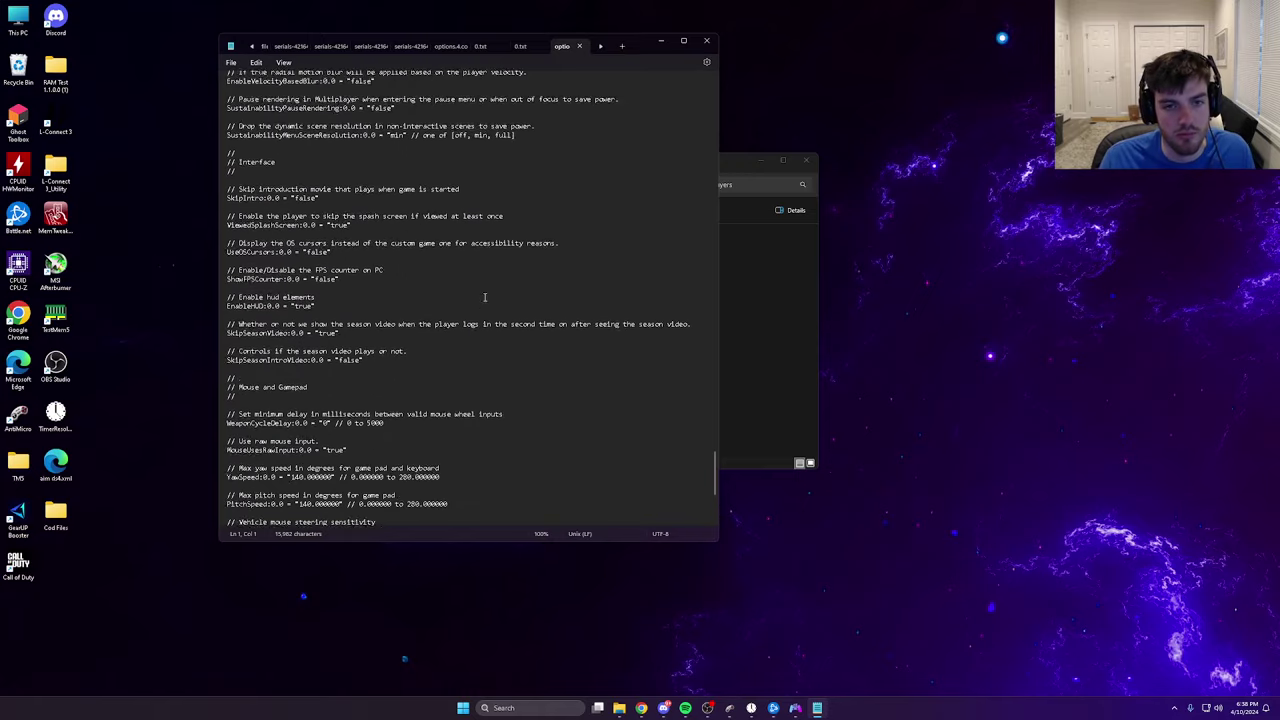
pyautogui.scroll(20, 509, 262)
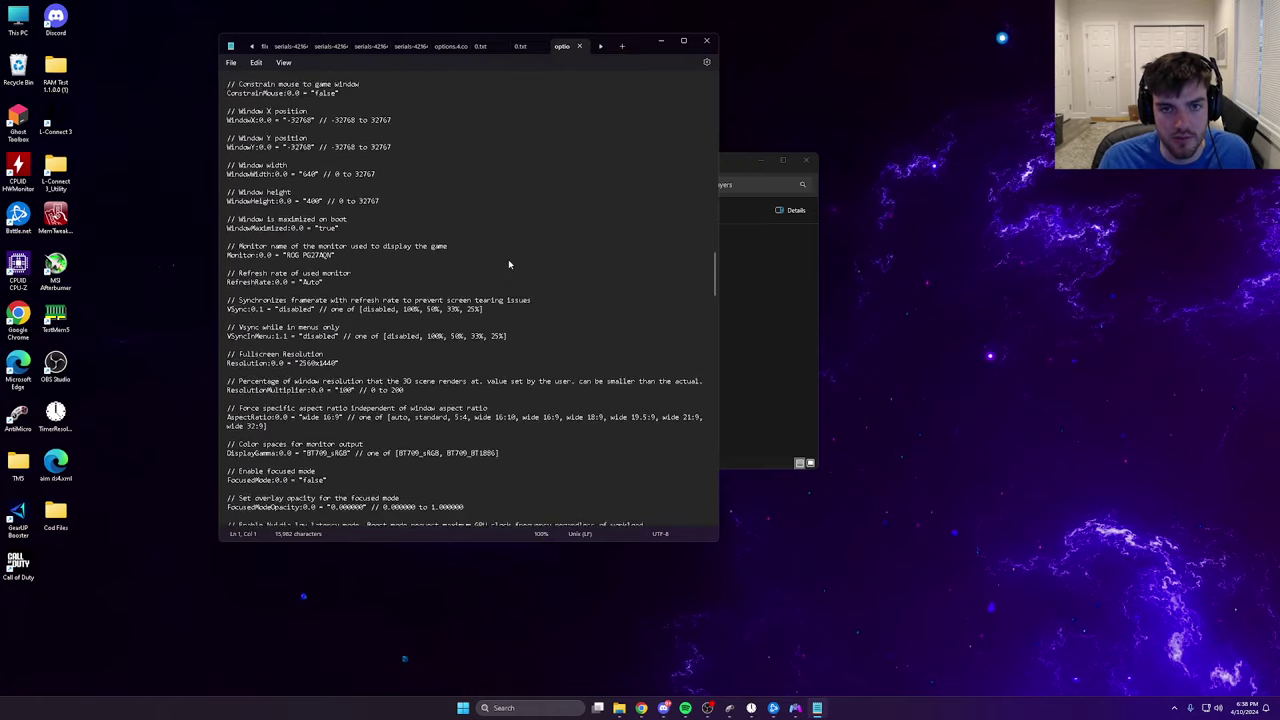
pyautogui.scroll(9, 509, 259)
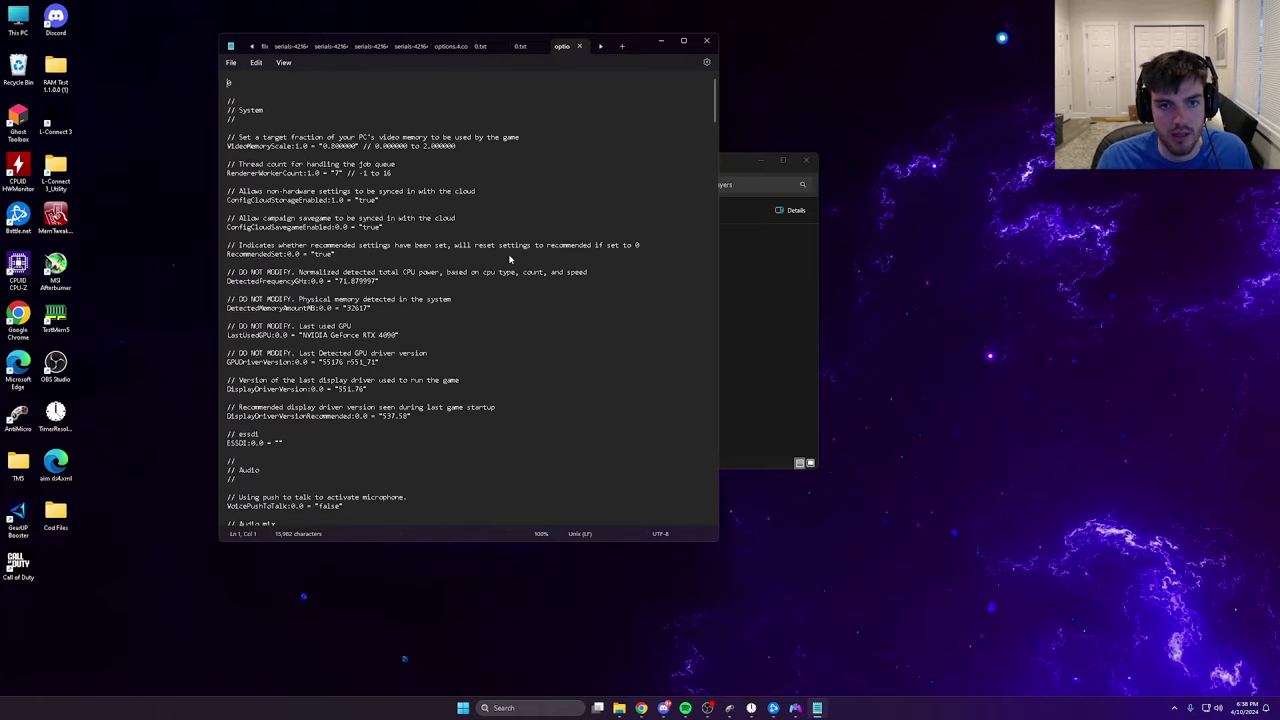
pyautogui.click(706, 40)
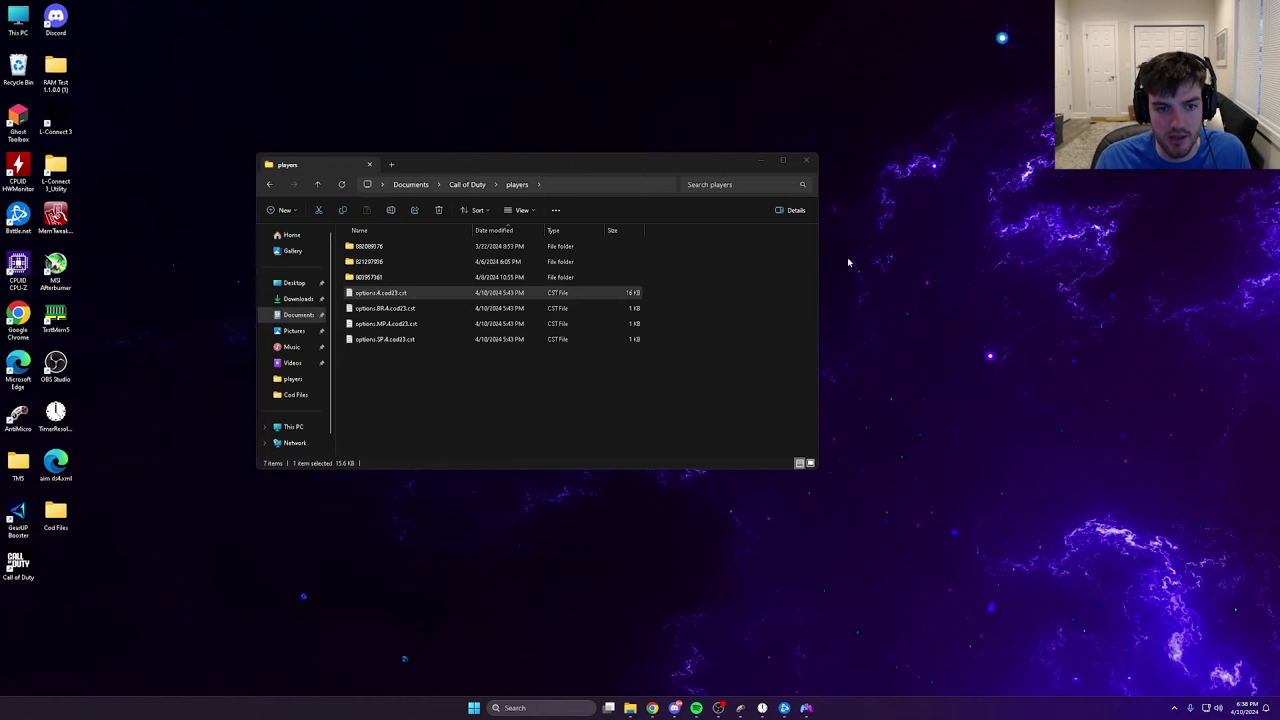
# Step: Close the players folder, switch to GearUP Booster, and start boosting Call of Duty
pyautogui.click(807, 161)
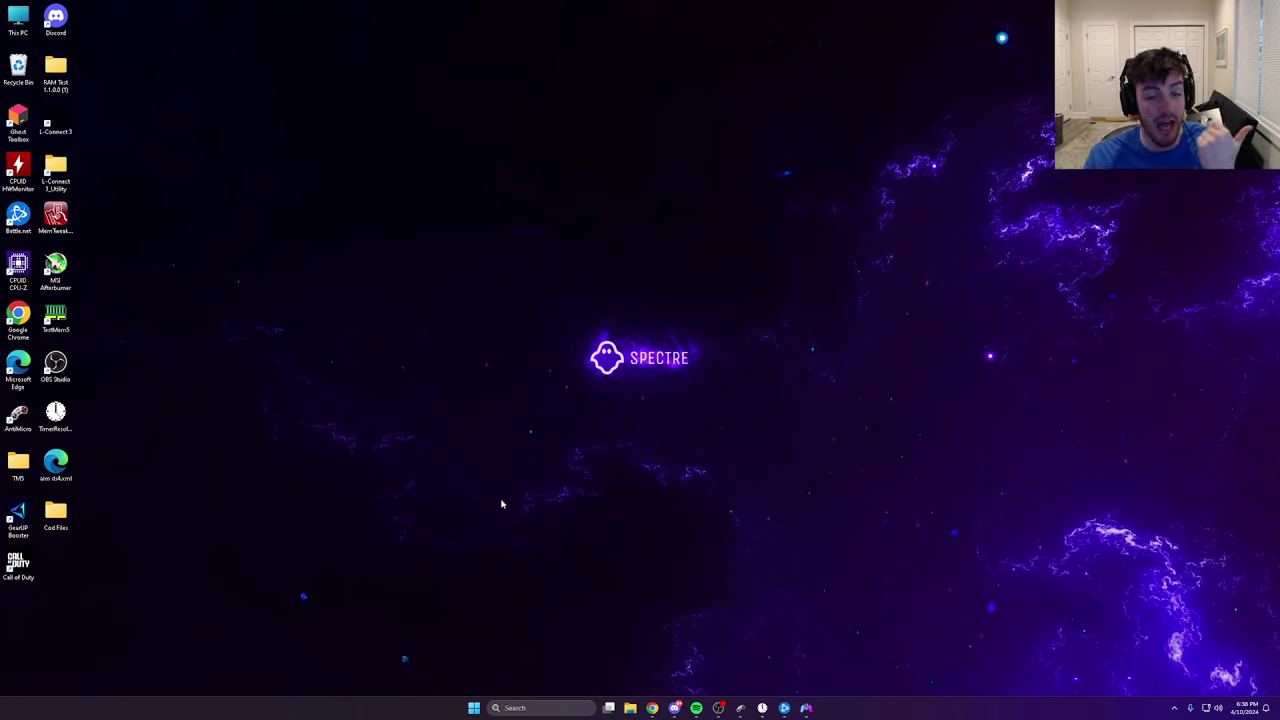
pyautogui.doubleClick(18, 515)
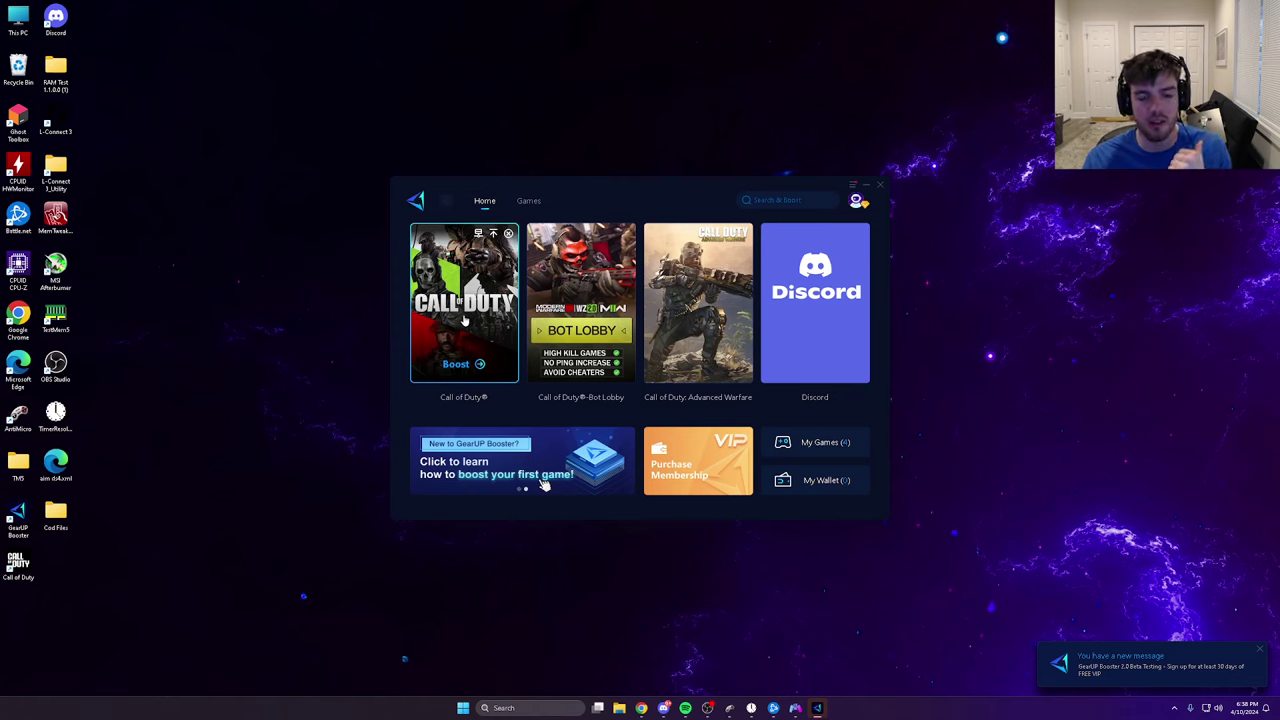
pyautogui.click(468, 368)
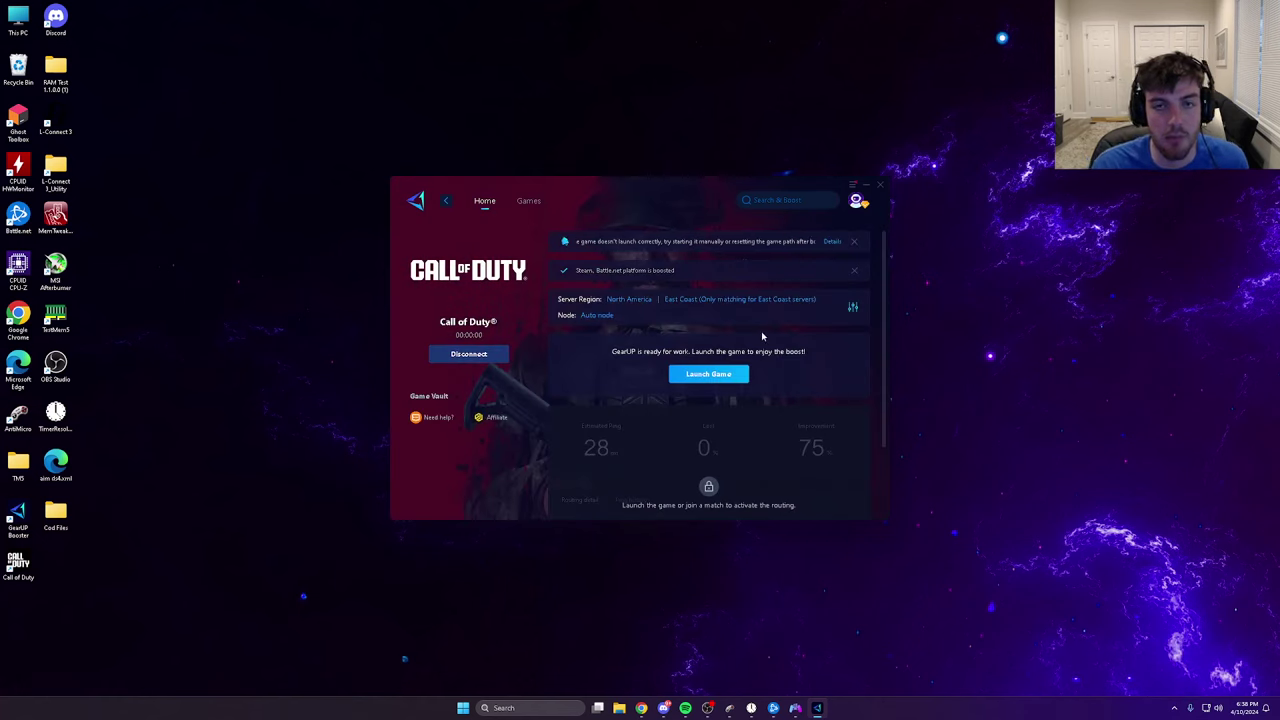
# Step: Review the North America game server regions for Call of Duty and close the selection without changing the region
pyautogui.click(719, 299)
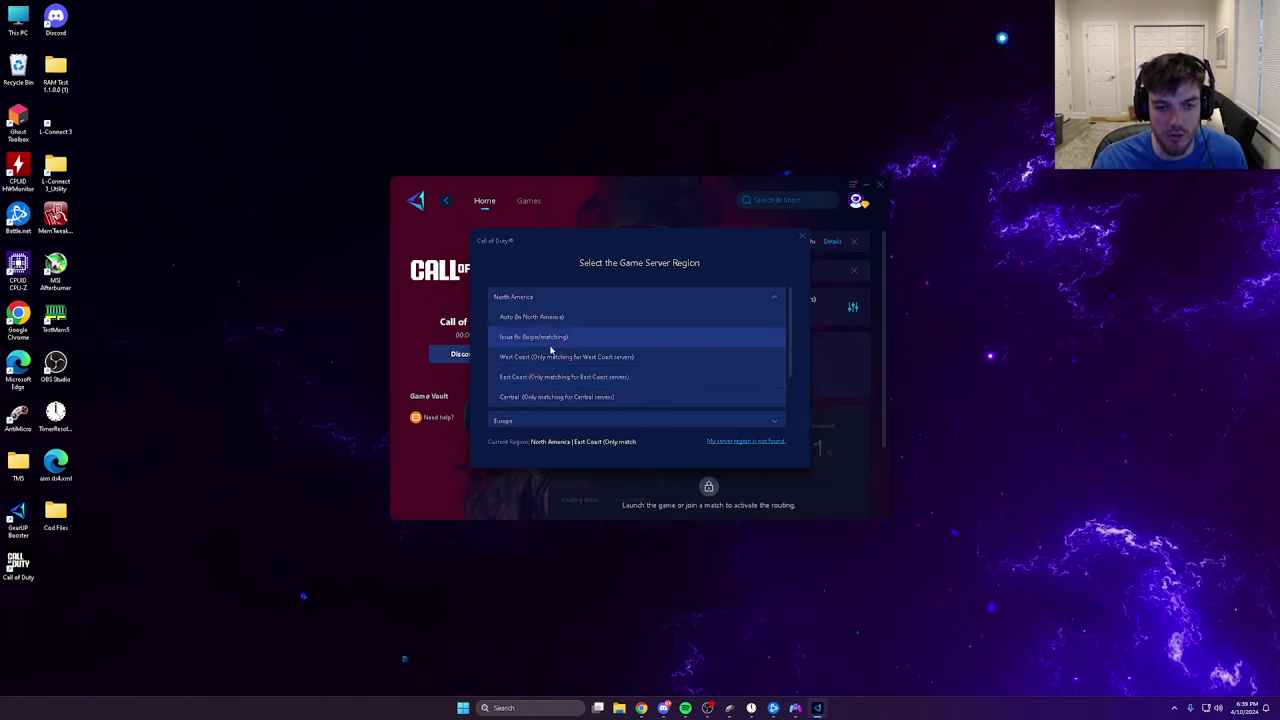
pyautogui.click(801, 239)
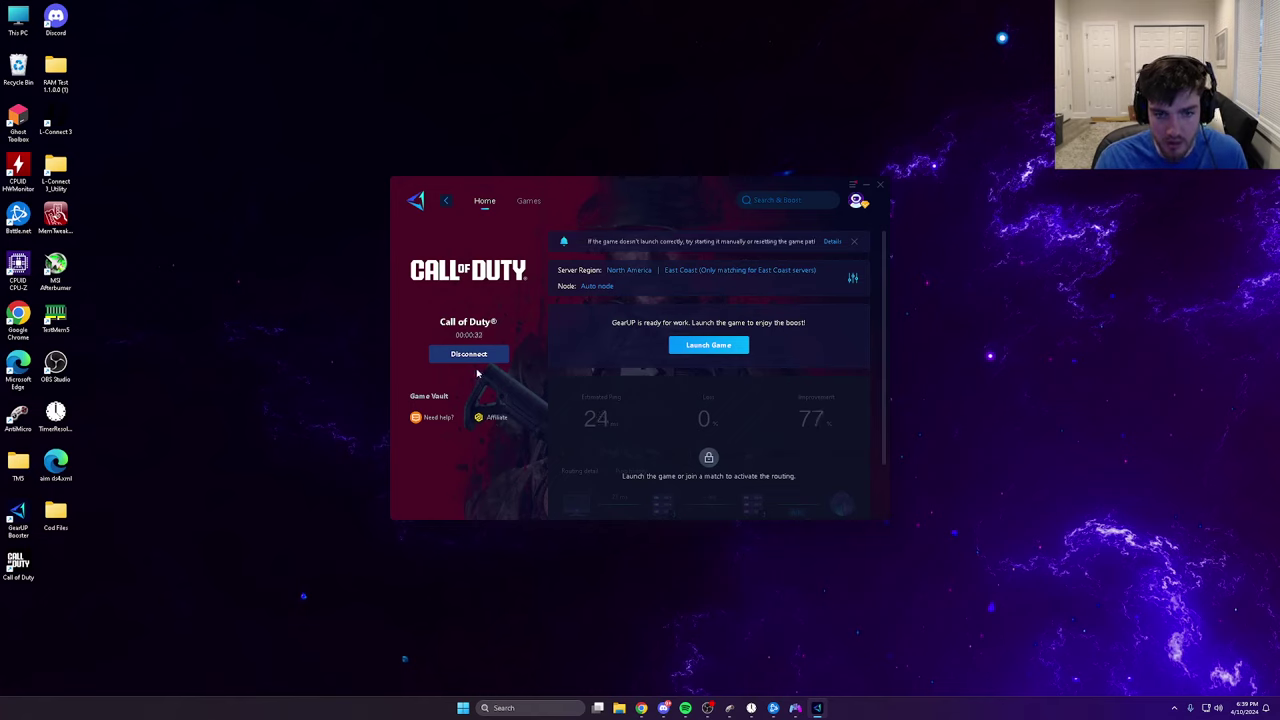
# Step: Disconnect the Call of Duty boost and minimize GearUP Booster
pyautogui.click(470, 354)
pyautogui.click(632, 406)
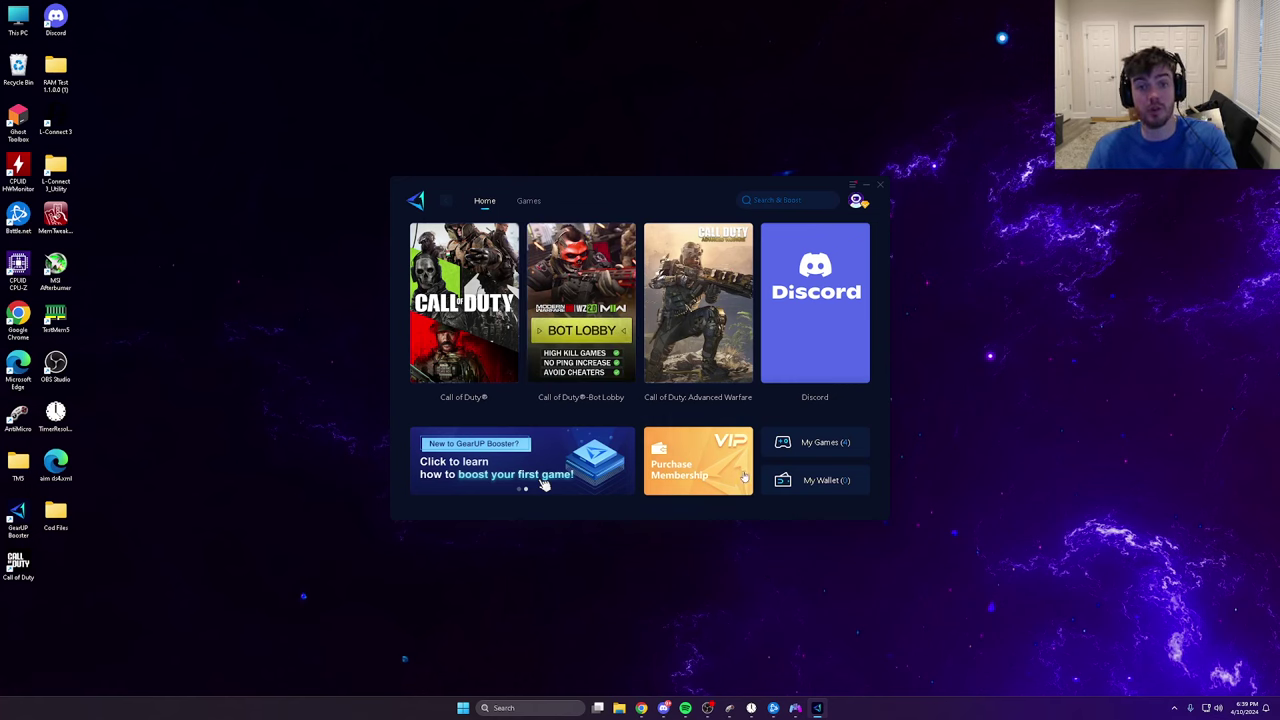
pyautogui.moveTo(675, 377)
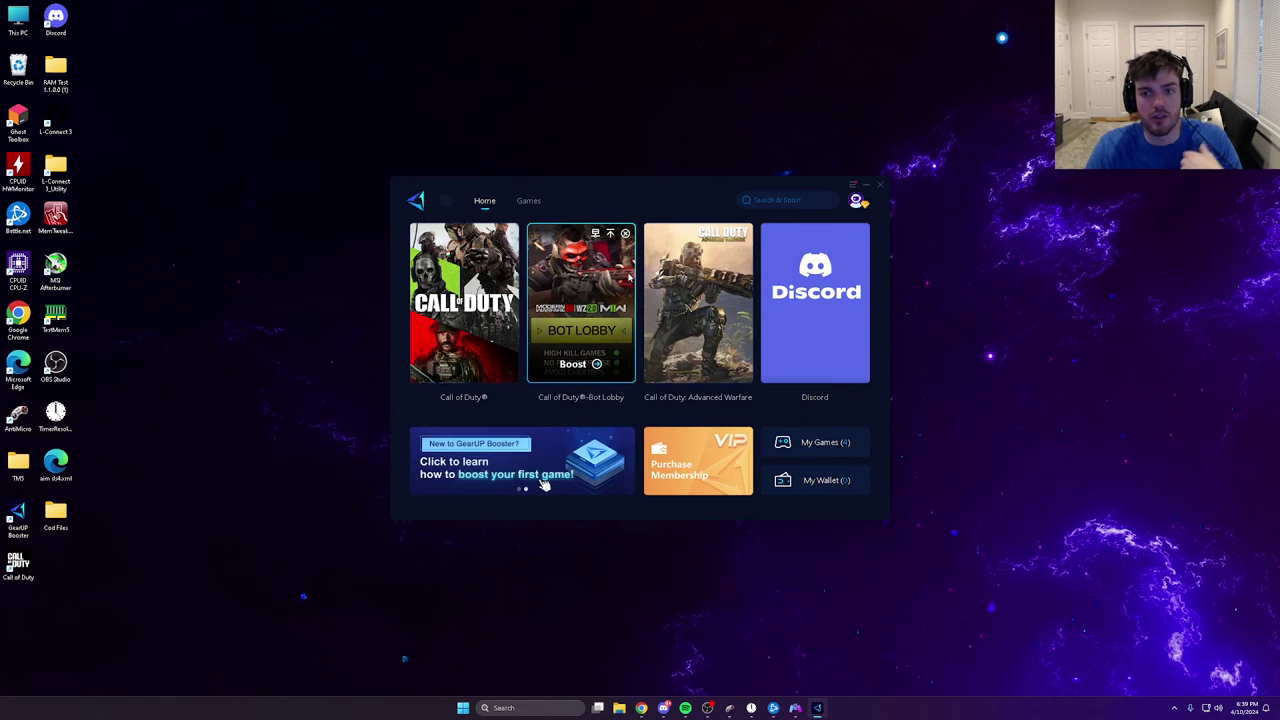
pyautogui.click(866, 189)
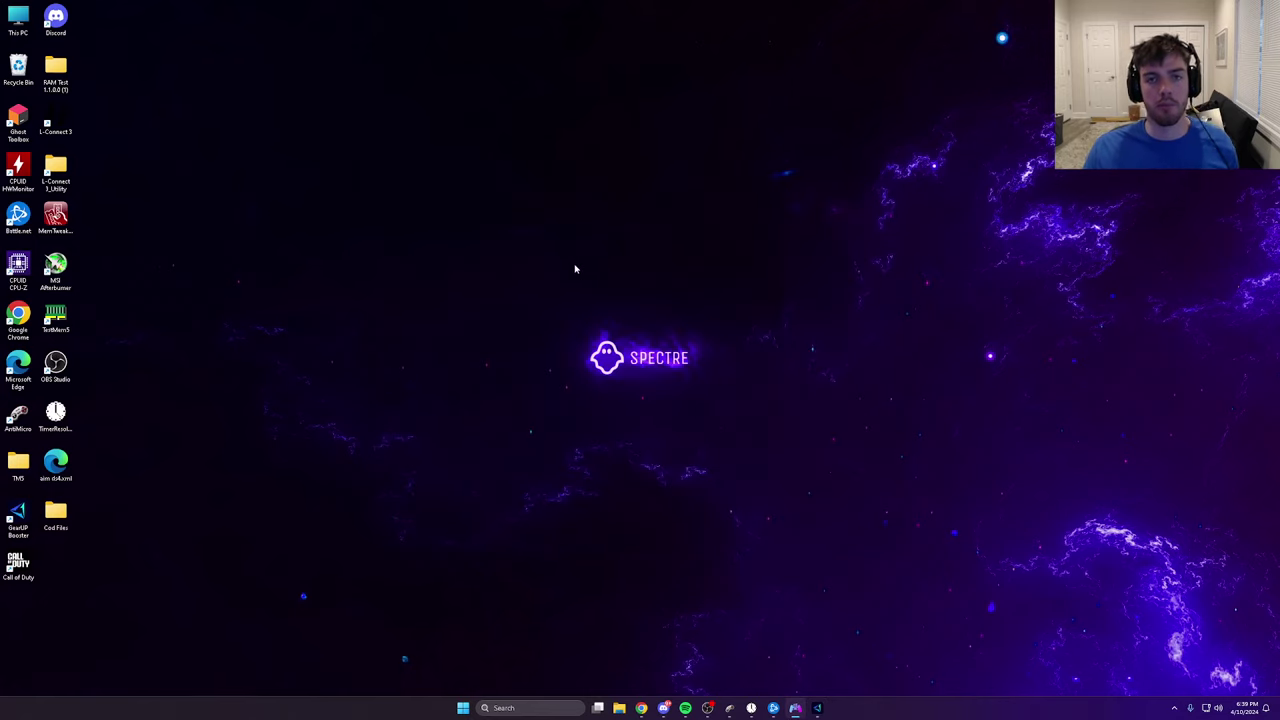
pyautogui.moveTo(464, 228); pyautogui.dragTo(766, 416)
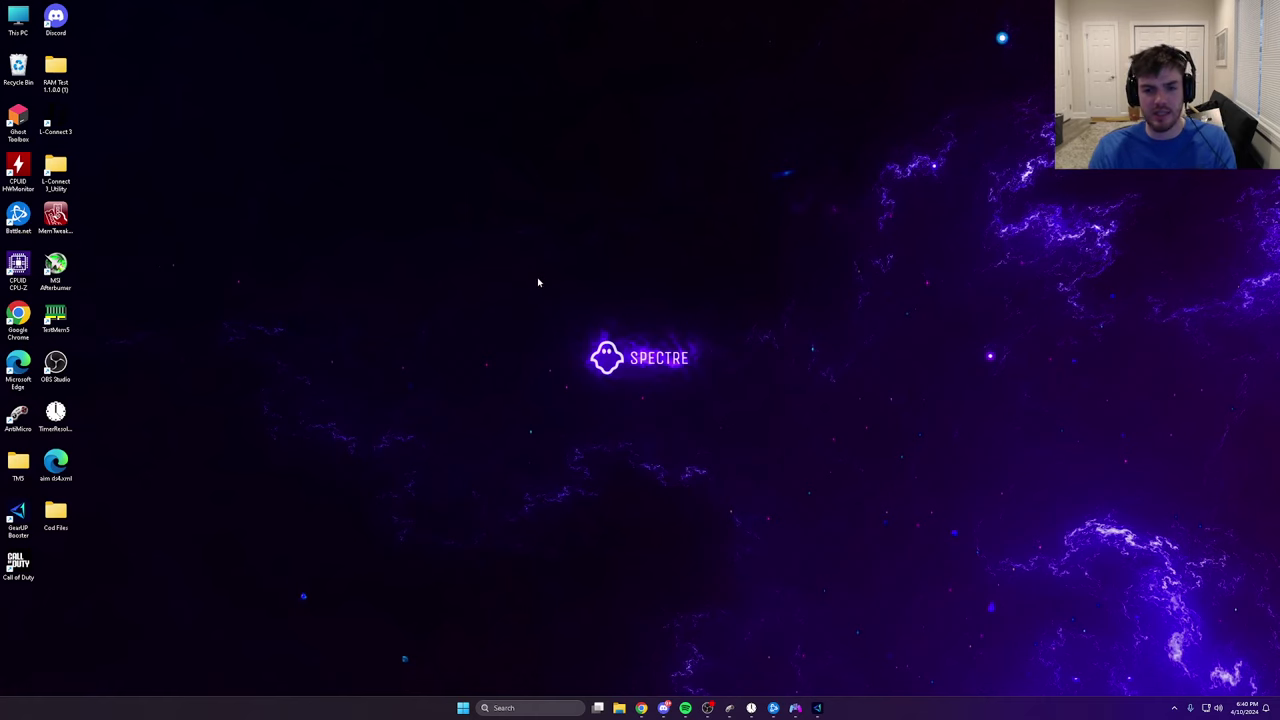
# Step: Launch Call of Duty from the desktop and skip the message of the day
pyautogui.doubleClick(26, 567)
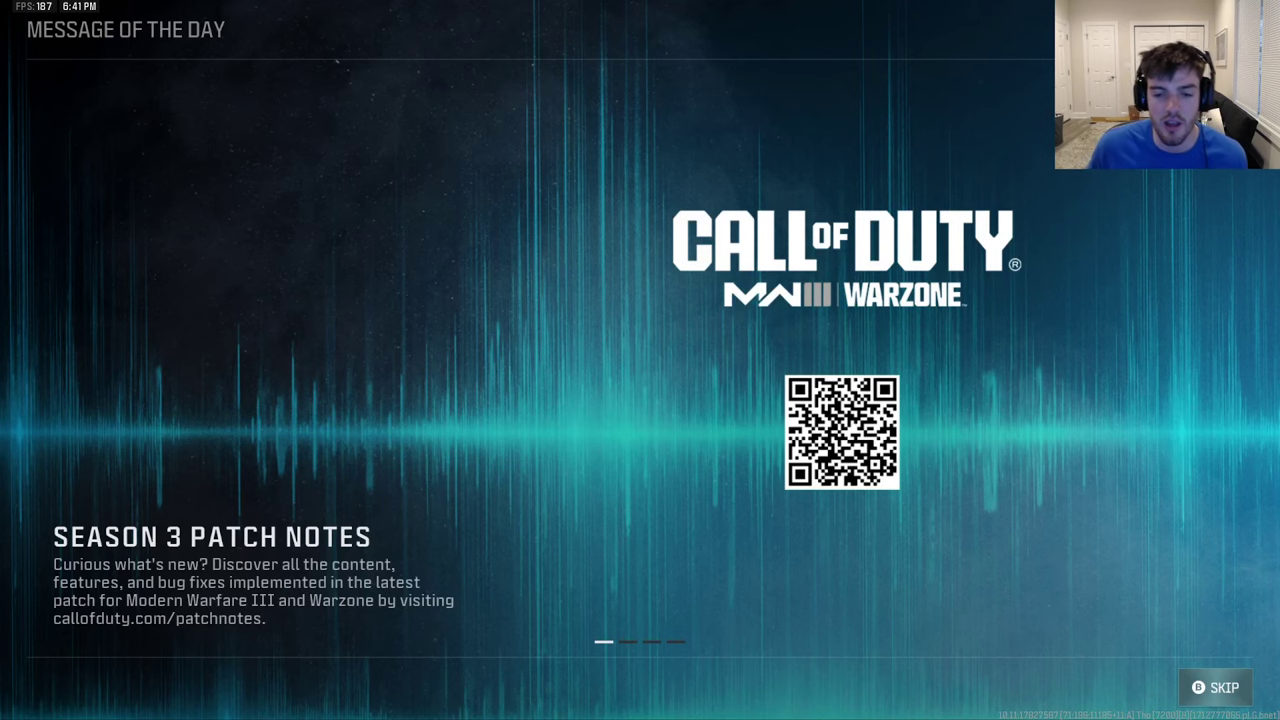
pyautogui.press('Escape')
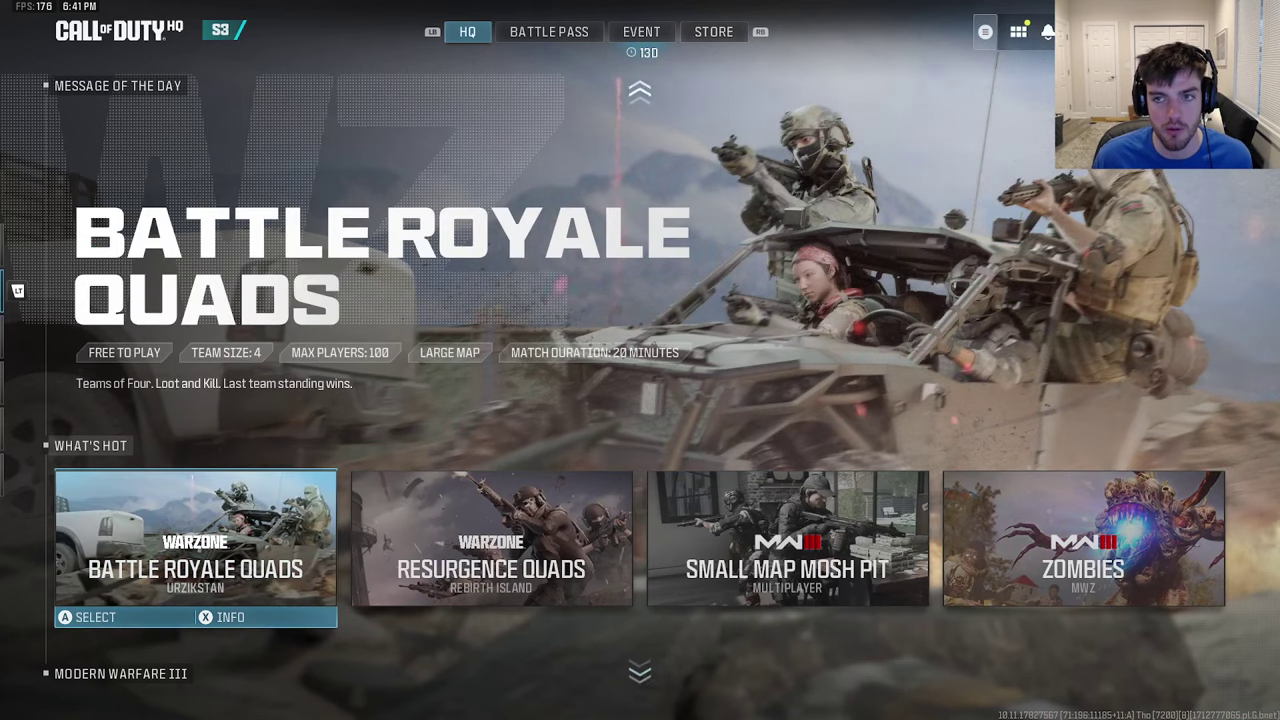
# Step: Open the Controller settings from the Call of Duty HQ screen
pyautogui.press('Escape')
pyautogui.press('Escape')
pyautogui.press('Down')
pyautogui.press('Down')
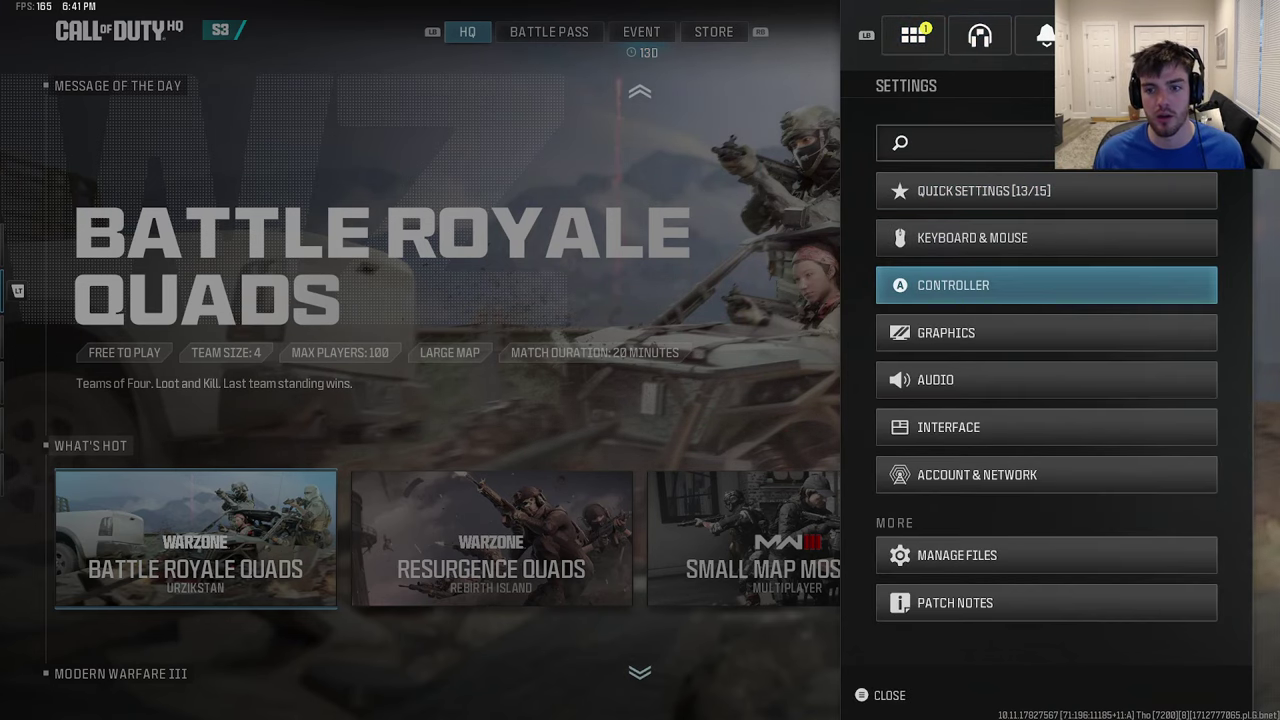
pyautogui.press('Return')
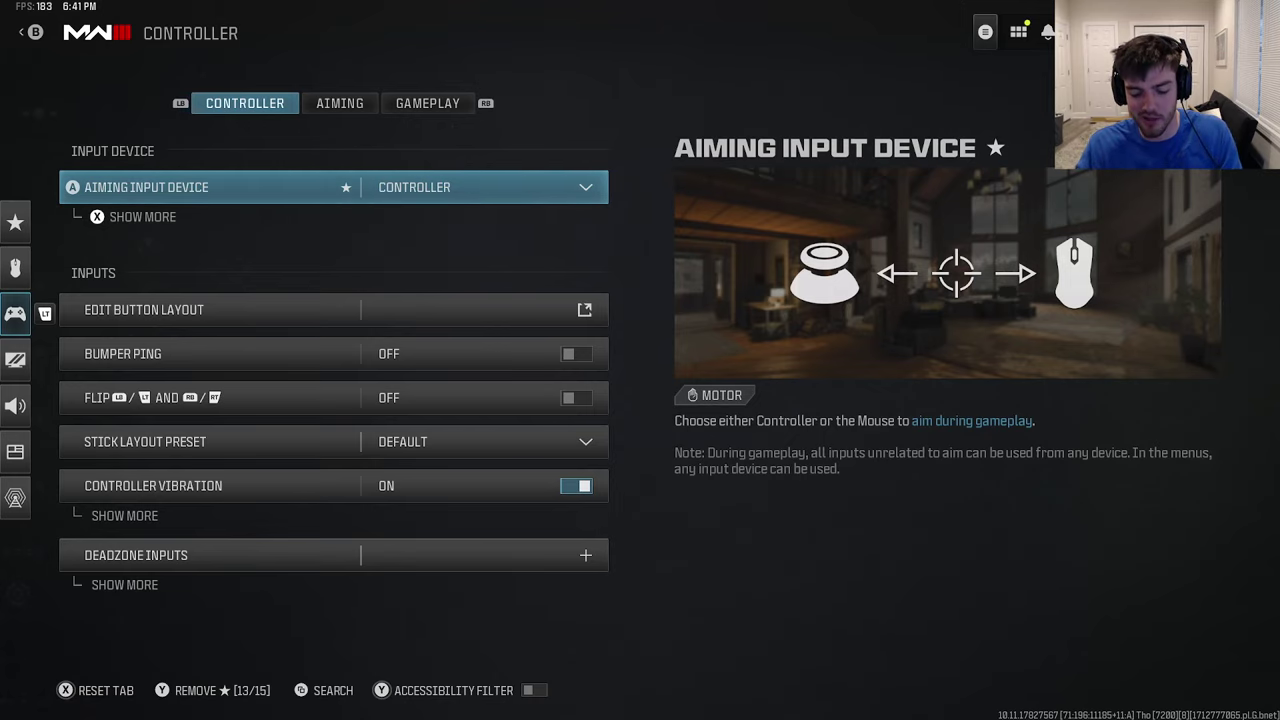
# Step: Review the controller's Aiming settings and the Horizontal Stick Sensitivity options without changing the value
pyautogui.press('x')
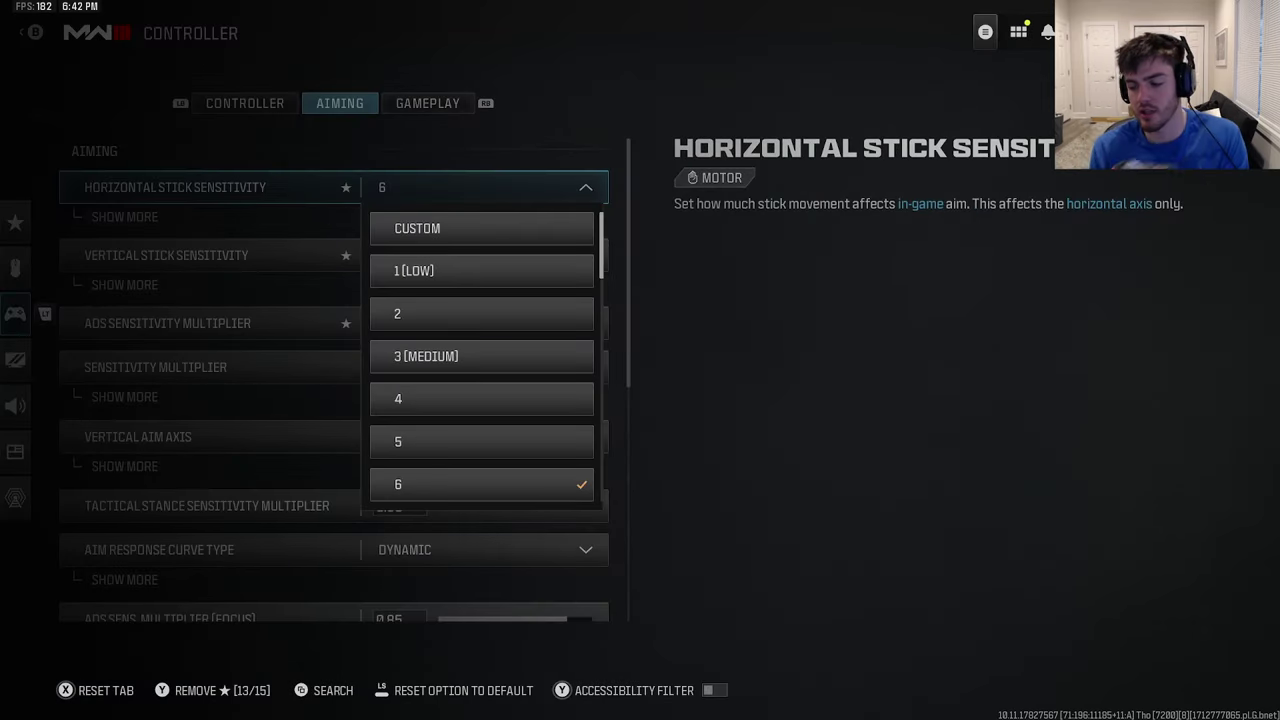
pyautogui.press('Escape')
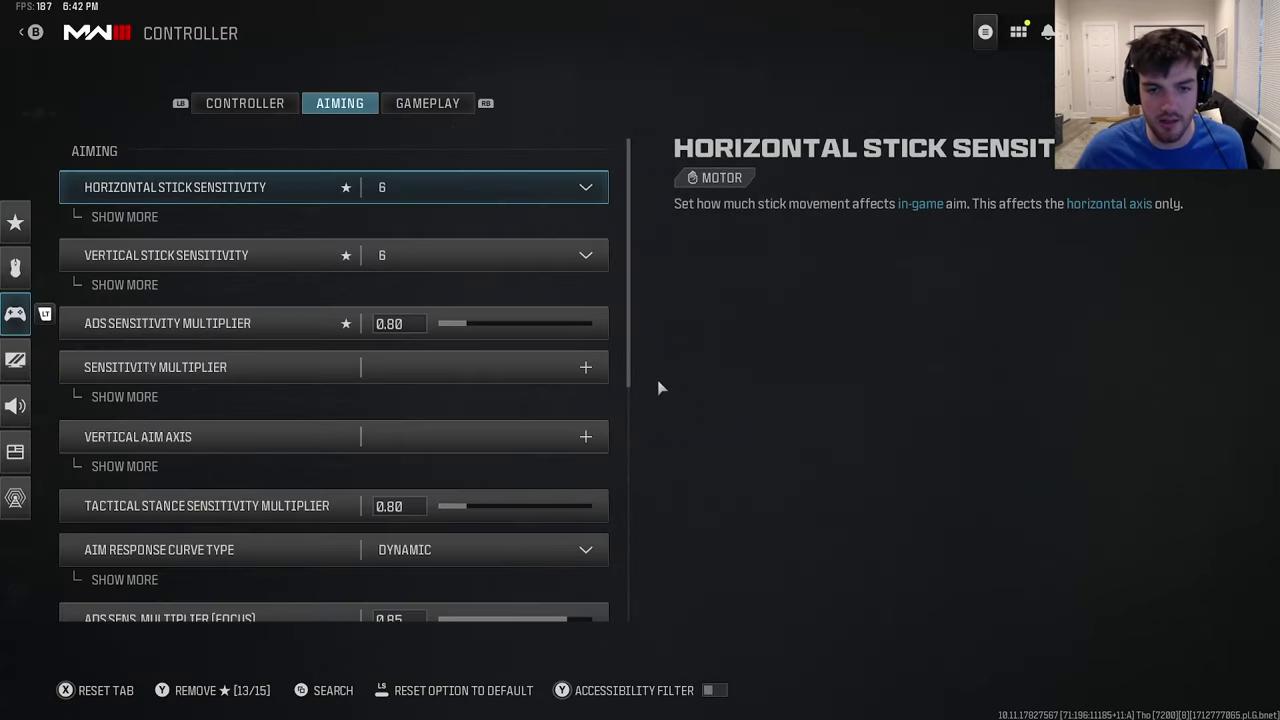